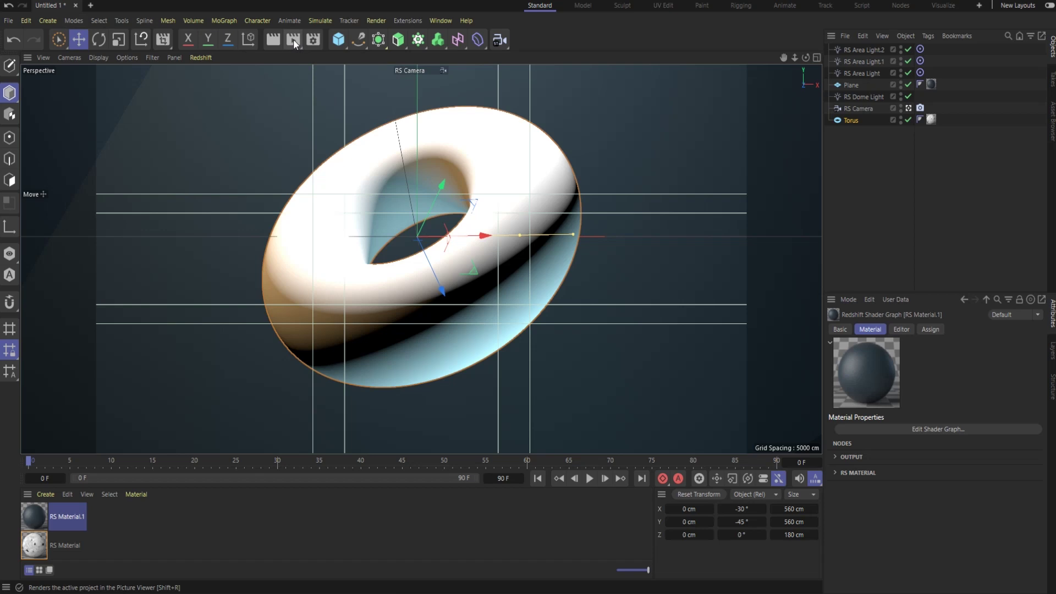
# Step: In Render Settings, switch the renderer to Standard and back to Redshift
pyautogui.click(313, 39)
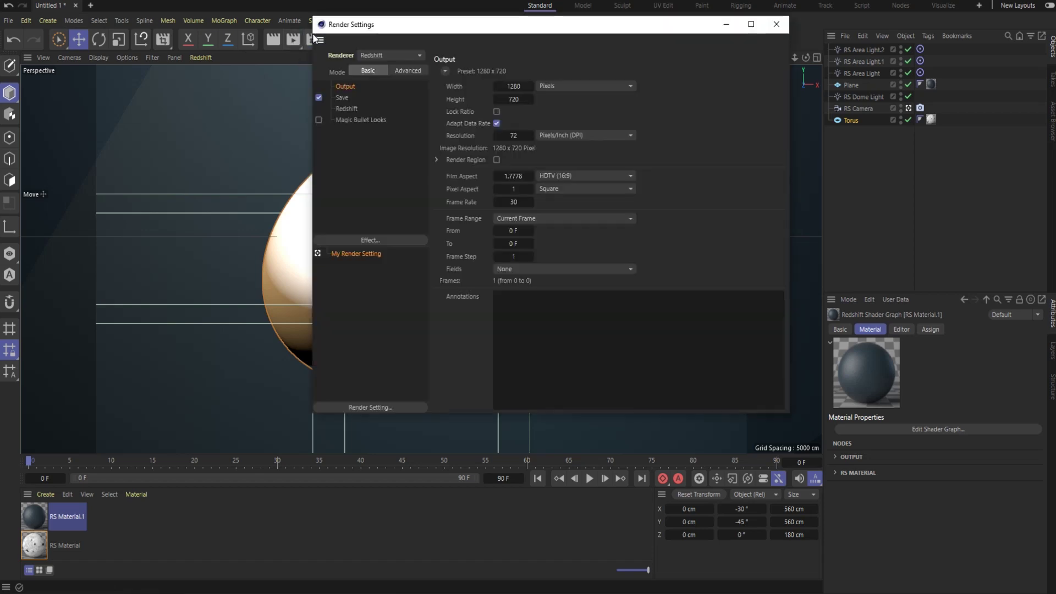
pyautogui.click(380, 57)
pyautogui.click(386, 81)
pyautogui.click(383, 55)
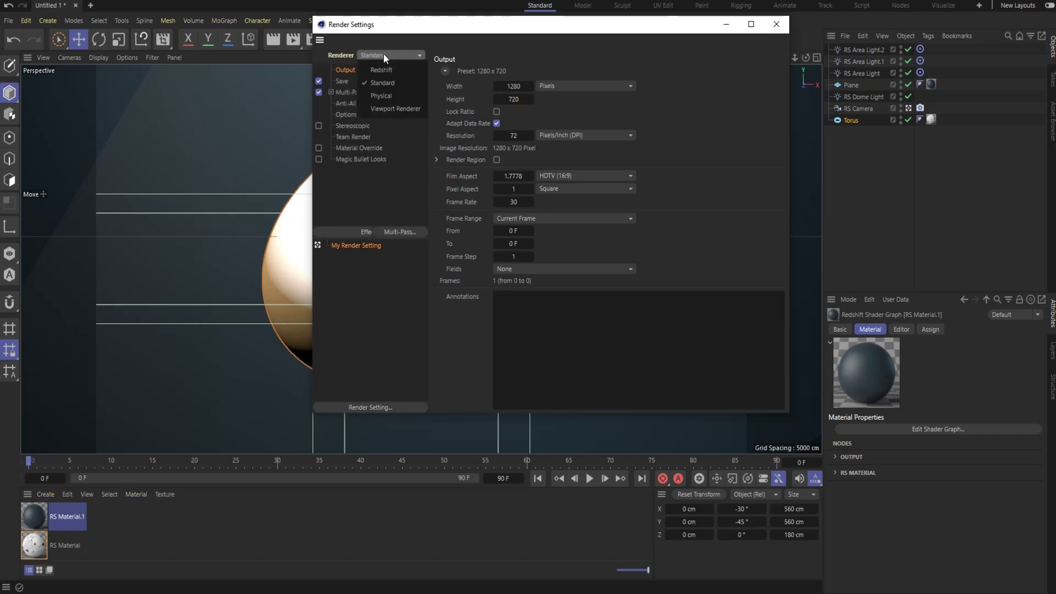
pyautogui.click(388, 85)
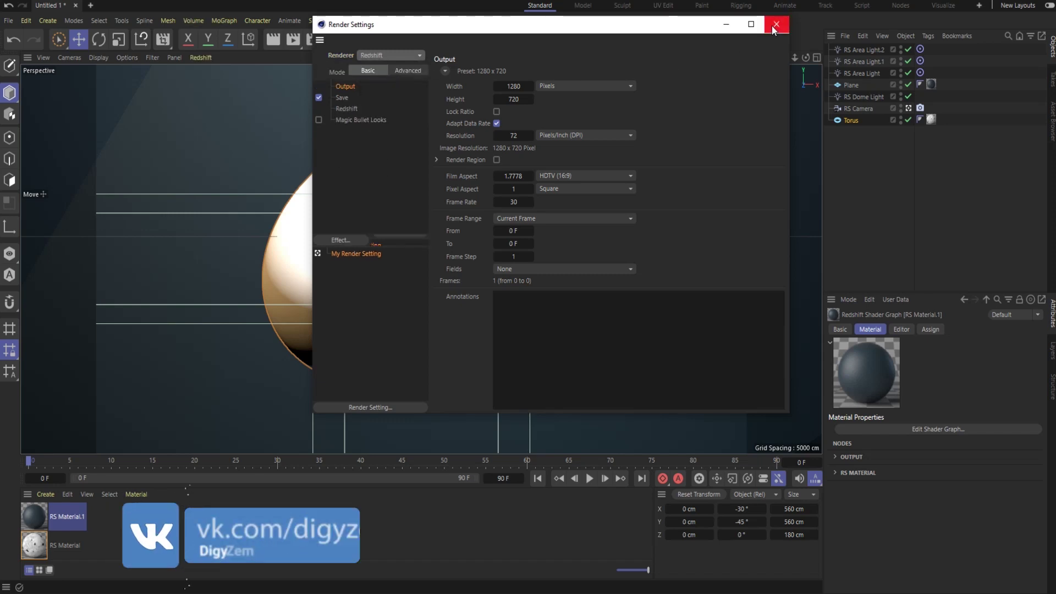
pyautogui.click(776, 23)
# Step: Render a region of the viewport covering the torus
pyautogui.click(291, 41)
pyautogui.click(349, 60)
pyautogui.moveTo(232, 79)
pyautogui.mouseDown()
pyautogui.moveTo(327, 281)
pyautogui.moveTo(610, 414)
pyautogui.mouseUp()
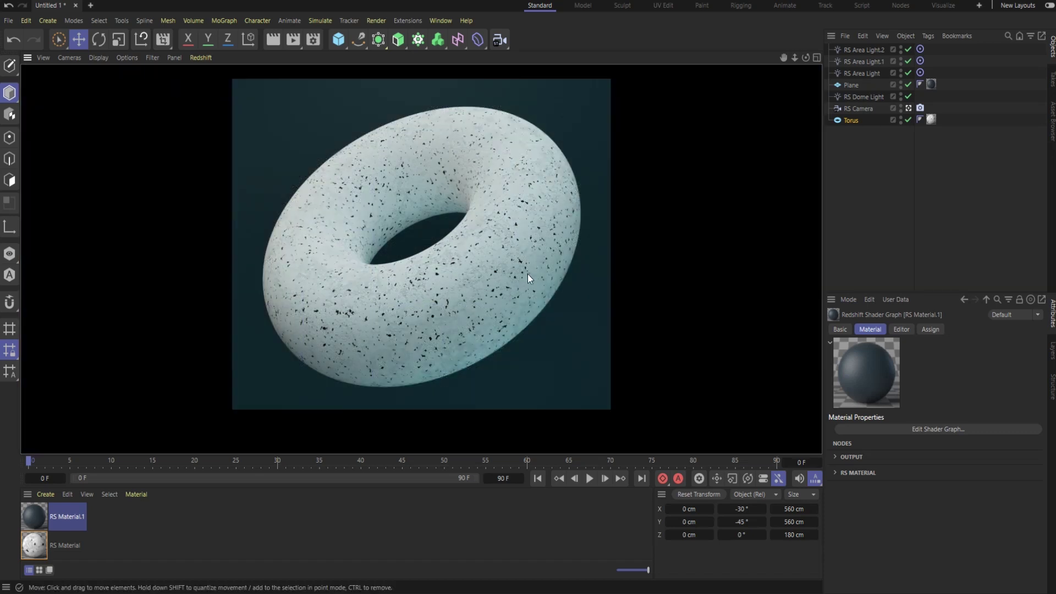
# Step: Add the Redshift RenderView command to the toolbar through Customize Palettes, filtering for 'redshift'
pyautogui.rightClick(563, 33)
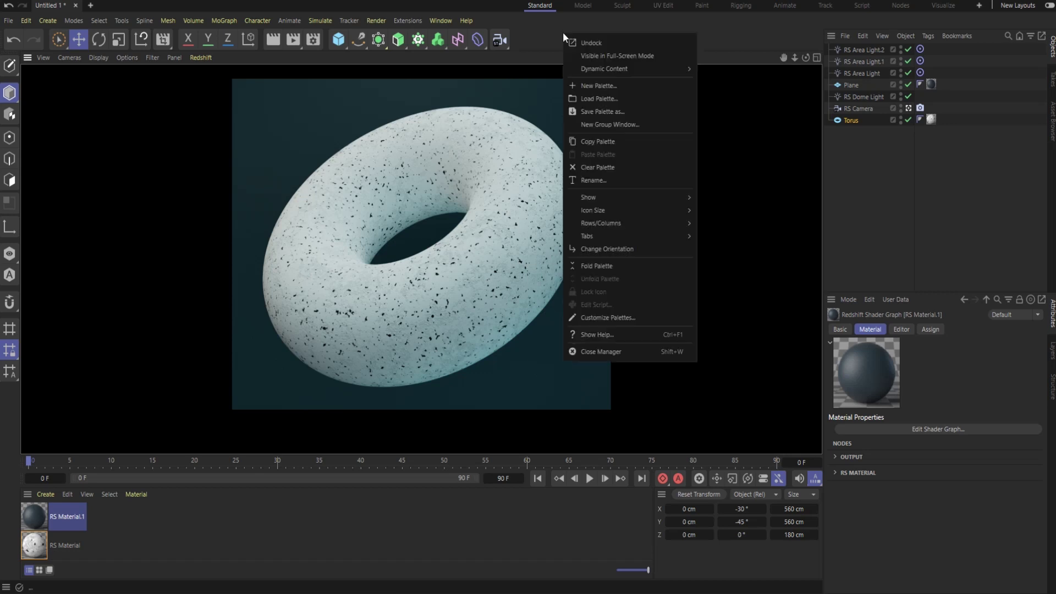
pyautogui.click(619, 317)
pyautogui.write('redshift')
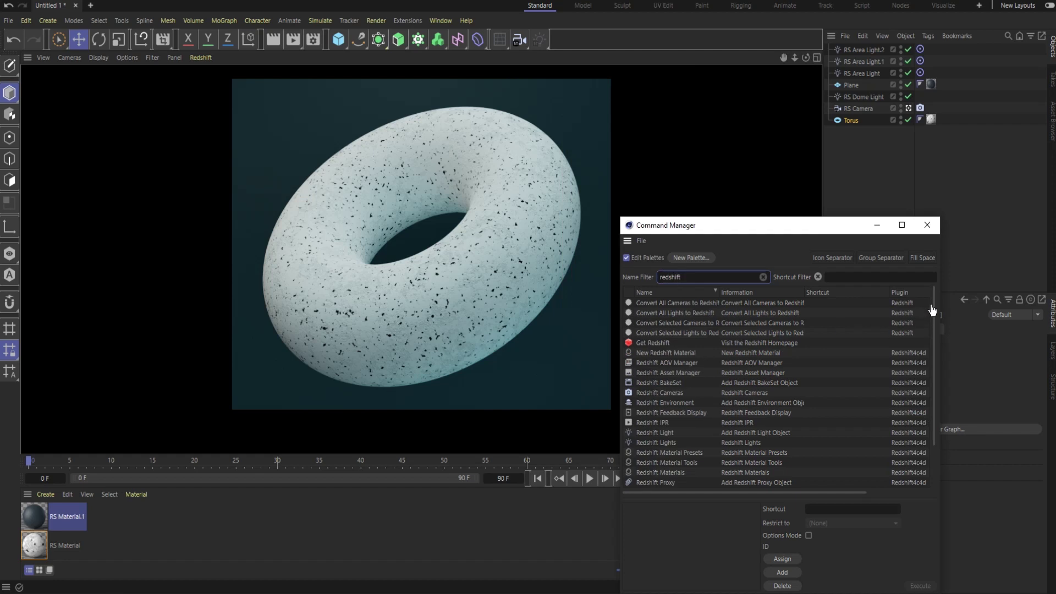
pyautogui.scroll(-3, 932, 311)
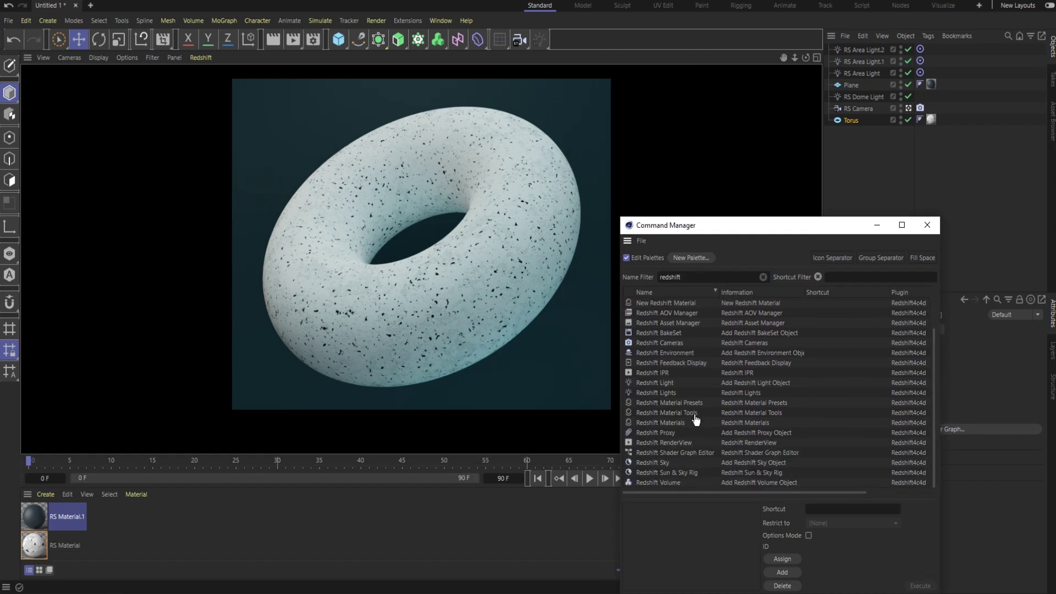
pyautogui.moveTo(665, 445); pyautogui.dragTo(813, 40)
pyautogui.click(927, 225)
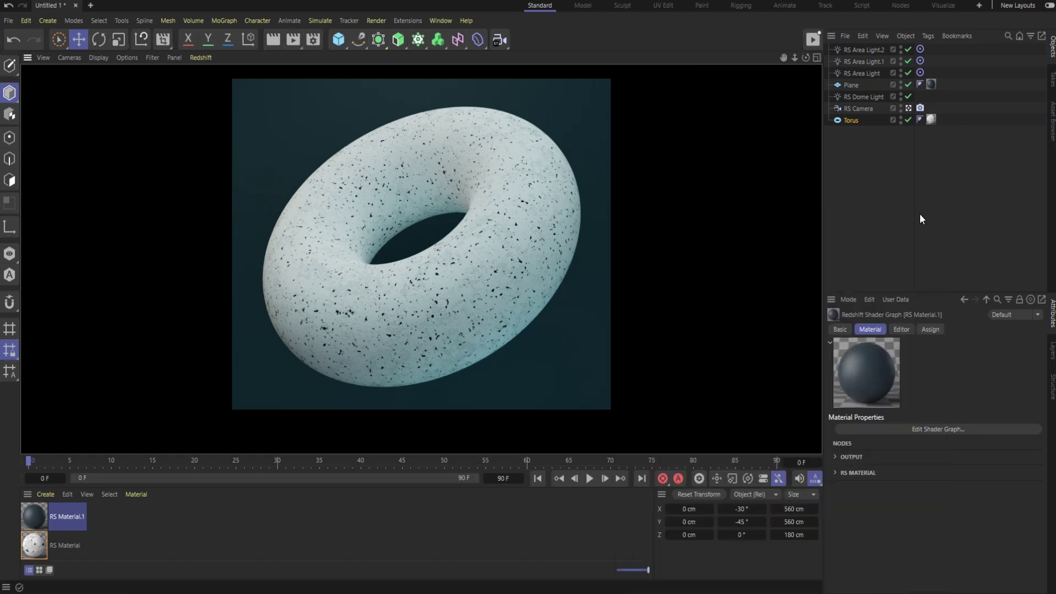
# Step: Test the new Redshift RenderView shortcut, then close the RenderView window
pyautogui.click(813, 41)
pyautogui.moveTo(527, 2)
pyautogui.mouseDown()
pyautogui.moveTo(215, 68)
pyautogui.moveTo(459, 69)
pyautogui.mouseUp()
pyautogui.click(740, 68)
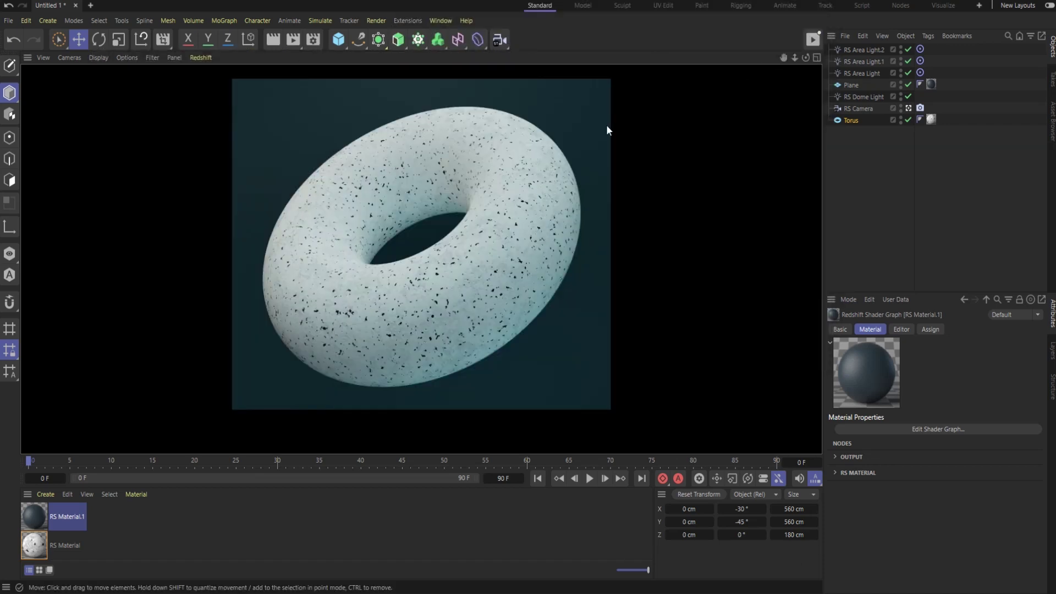
# Step: Disable the RS Camera and set the torus rotation H and P to 0°
pyautogui.click(480, 196)
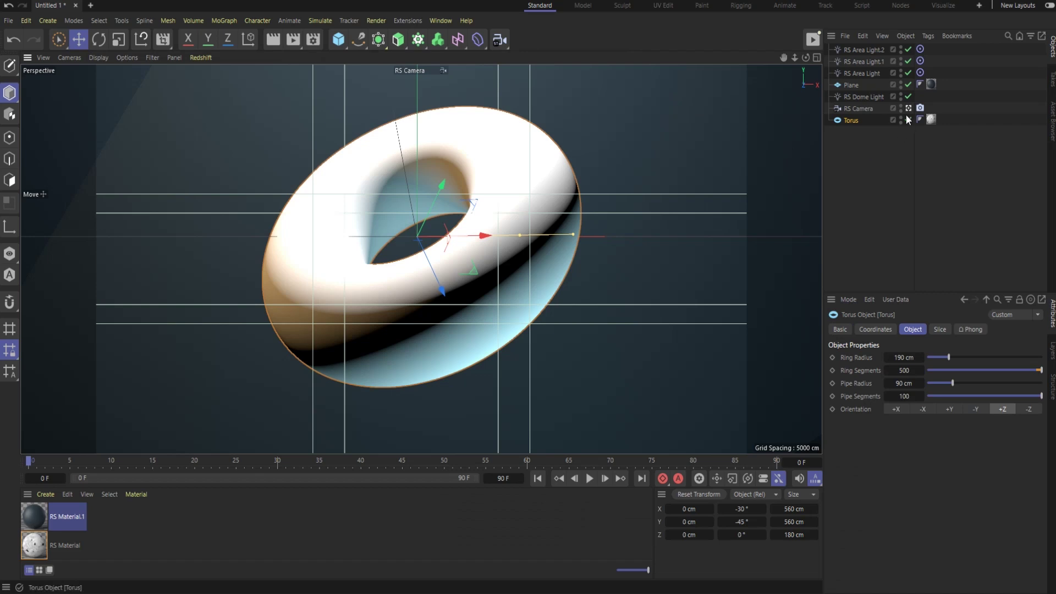
pyautogui.click(908, 108)
pyautogui.keyDown('alt'); pyautogui.moveTo(562, 275); pyautogui.dragTo(648, 157); pyautogui.keyUp('alt')
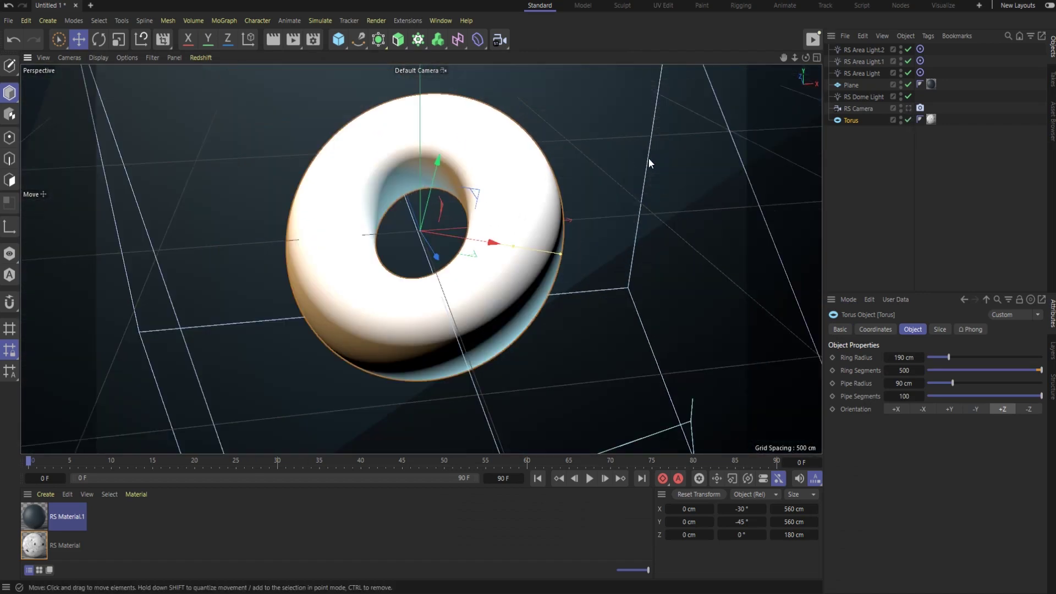
pyautogui.click(876, 329)
pyautogui.click(951, 373)
pyautogui.write('0')
pyautogui.press('Tab')
pyautogui.write('0')
pyautogui.press('Return')
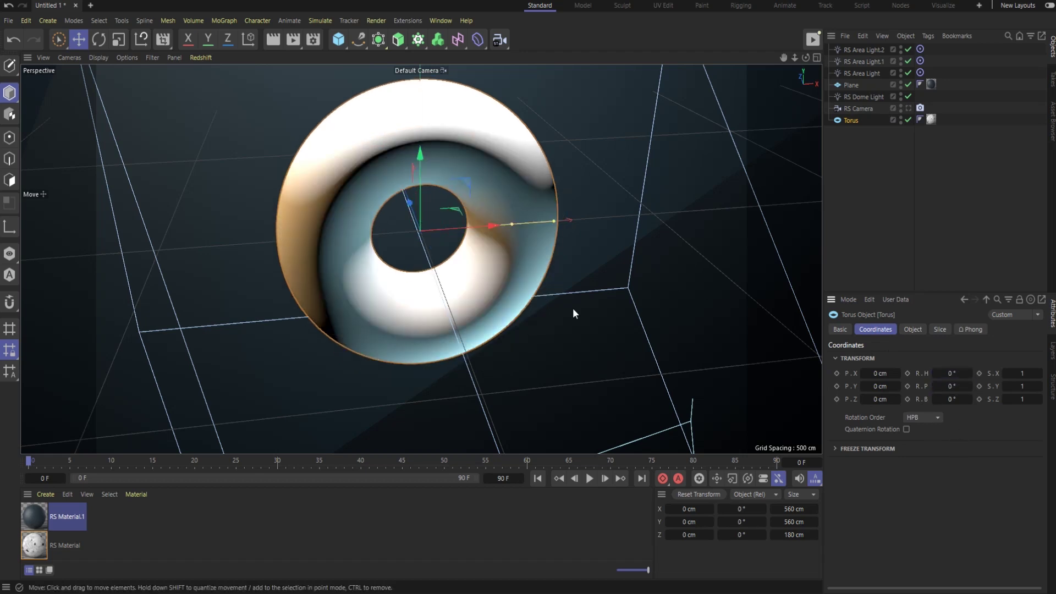
pyautogui.moveTo(466, 281)
pyautogui.keyDown('alt'); pyautogui.mouseDown()
pyautogui.moveTo(447, 226)
pyautogui.moveTo(447, 154)
pyautogui.mouseUp(); pyautogui.keyUp('alt')
# Step: Disable the area lights and dome light, then make the torus editable
pyautogui.click(908, 49)
pyautogui.click(908, 73)
pyautogui.click(907, 96)
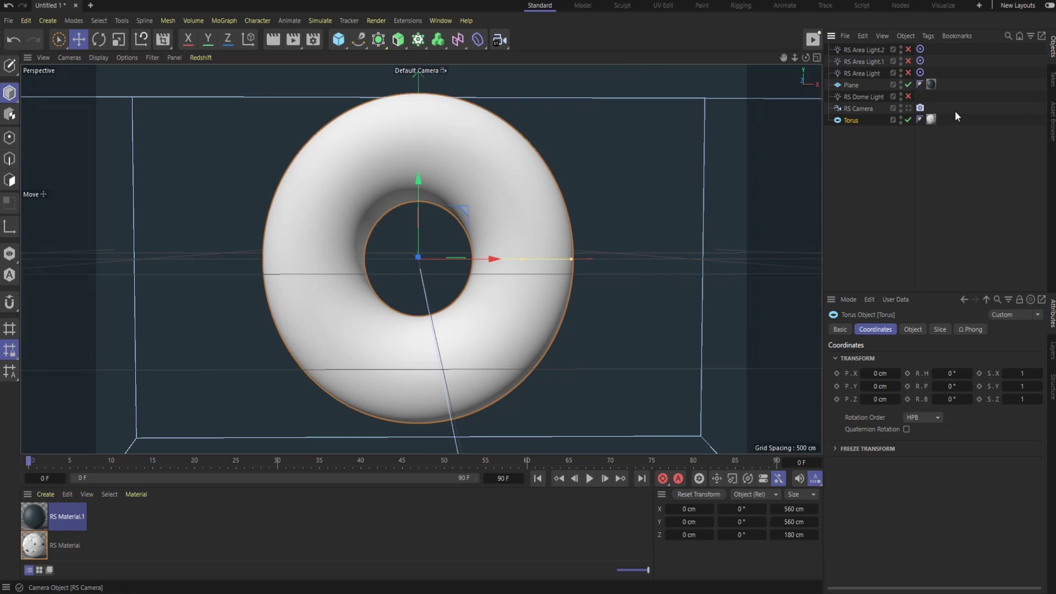
pyautogui.scroll(2, 392, 146)
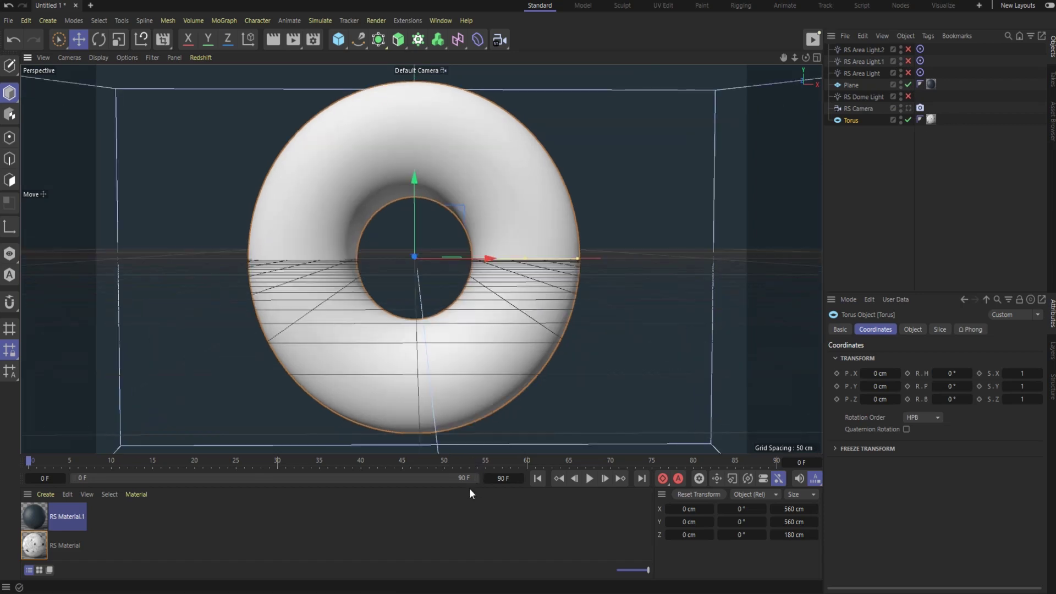
pyautogui.moveTo(470, 487); pyautogui.dragTo(470, 503)
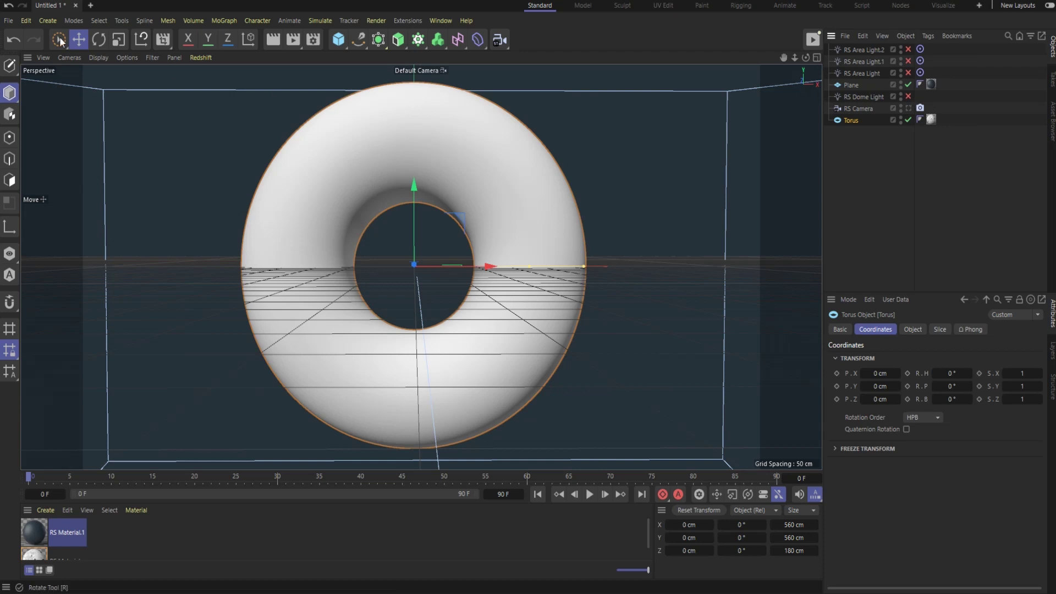
pyautogui.click(9, 66)
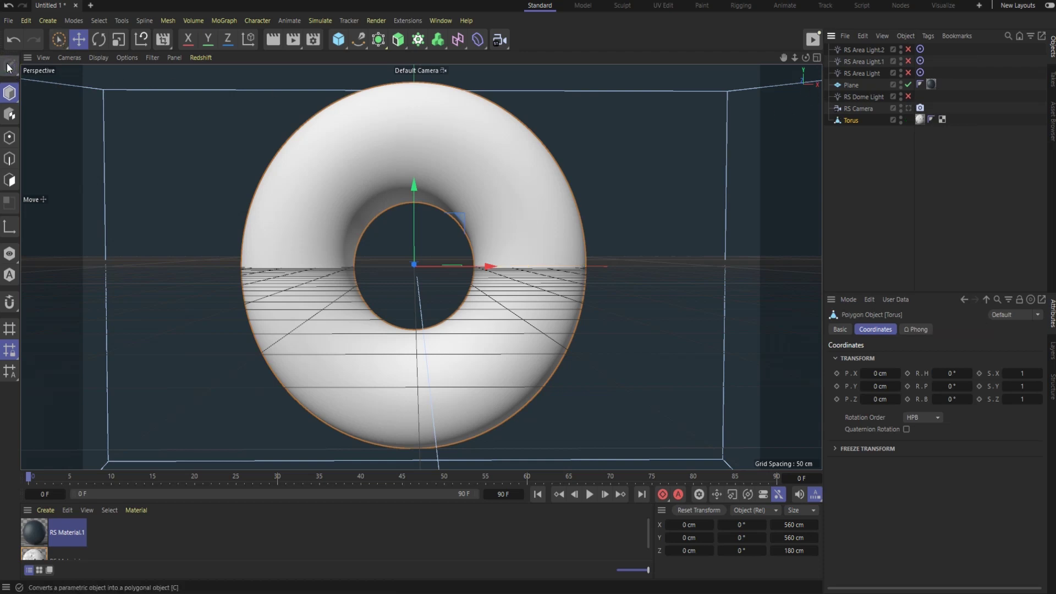
# Step: Set the viewport to Gouraud Shading (Lines) and switch to Points mode
pyautogui.click(98, 57)
pyautogui.click(121, 102)
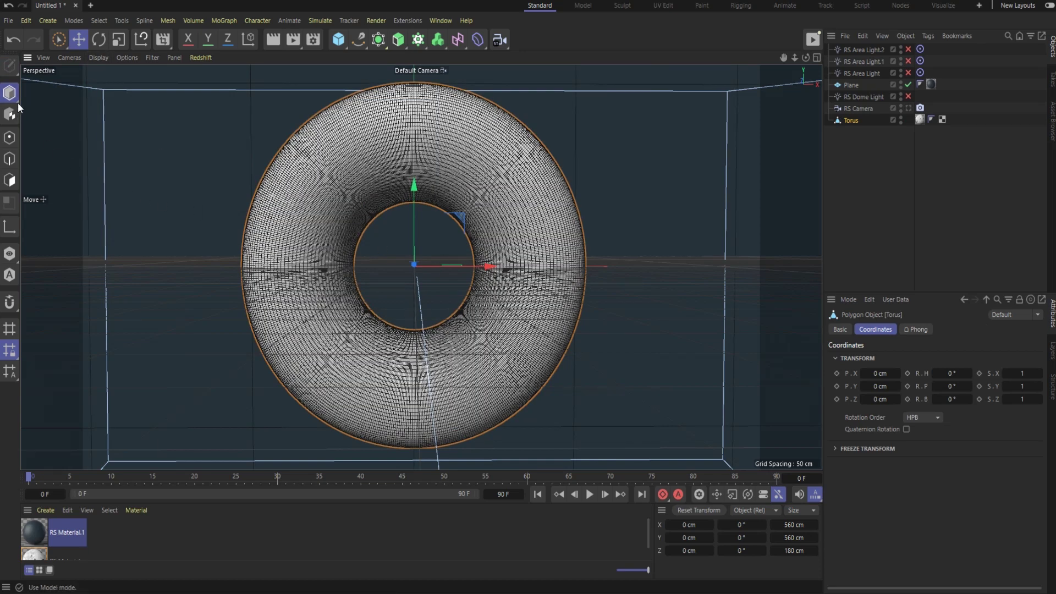
pyautogui.click(9, 137)
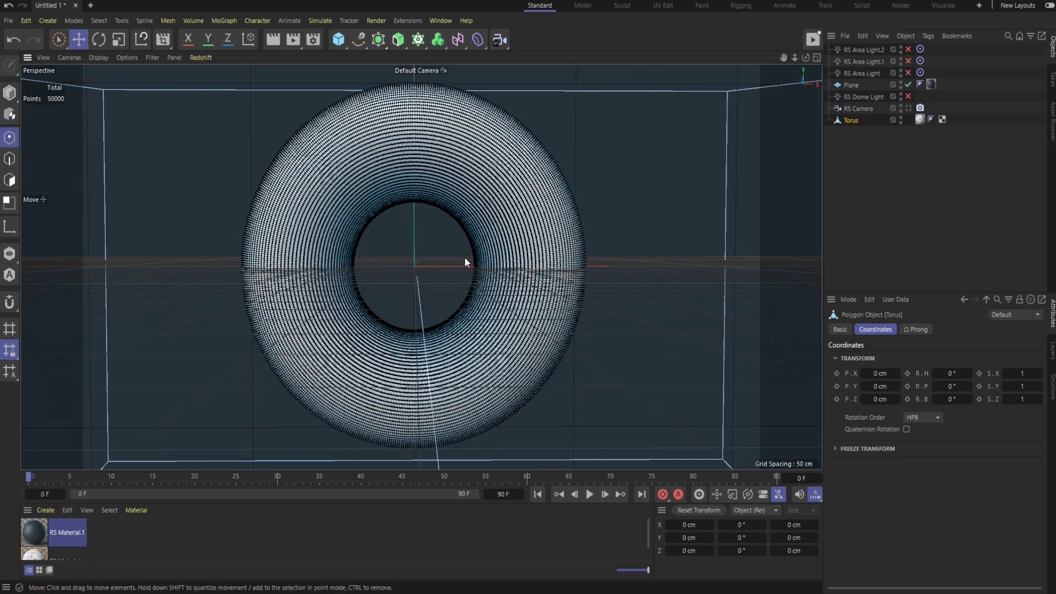
pyautogui.scroll(-2, 464, 262)
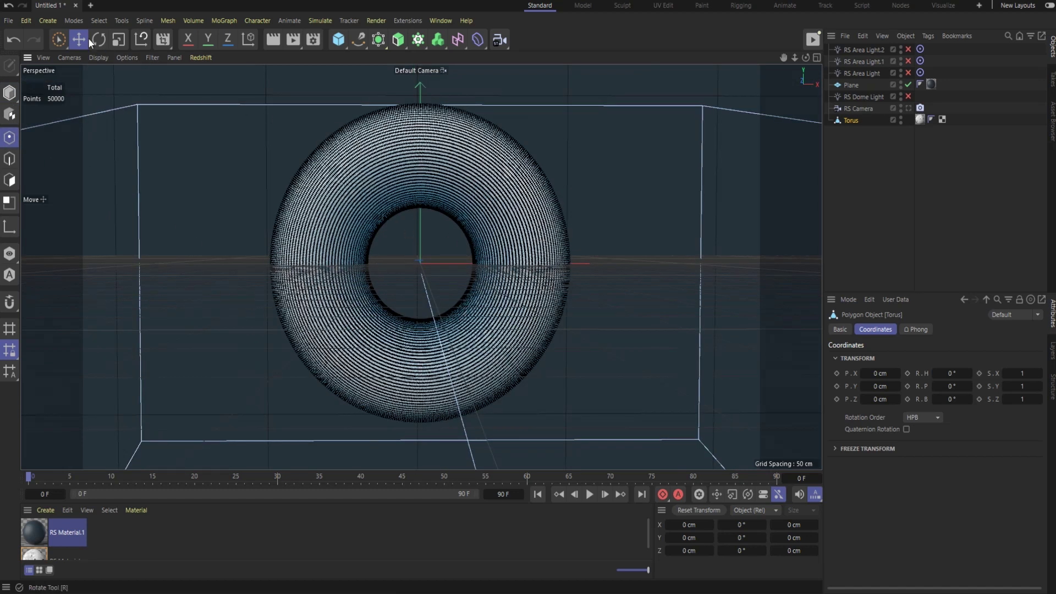
# Step: Apply Set Vertex Weight to all torus points, creating a Vertex Map tag
pyautogui.click(98, 22)
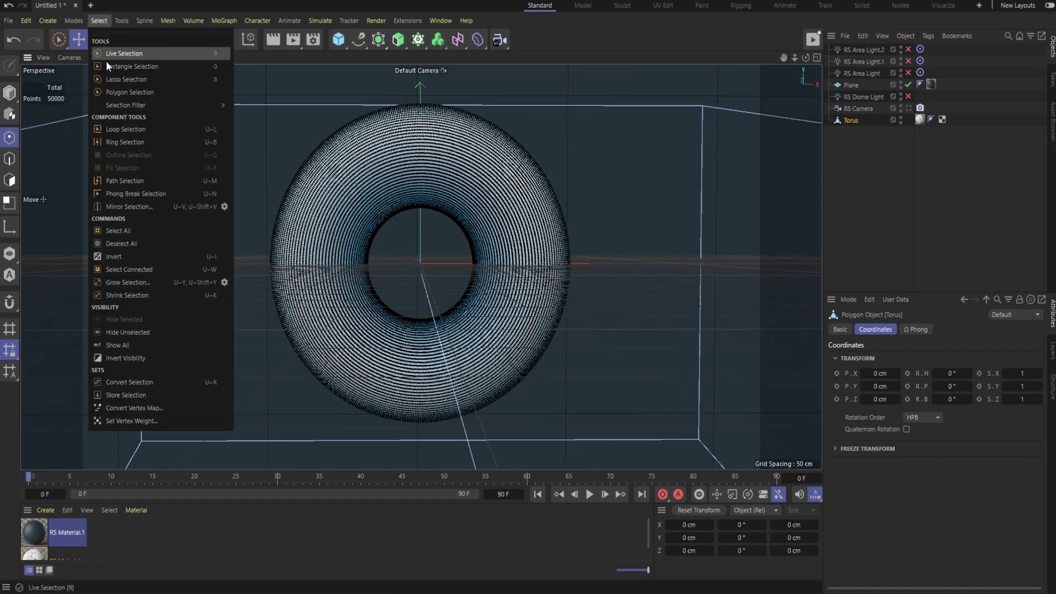
pyautogui.click(127, 421)
pyautogui.moveTo(146, 408)
pyautogui.mouseDown()
pyautogui.moveTo(242, 358)
pyautogui.moveTo(413, 298)
pyautogui.mouseUp()
pyautogui.click(384, 328)
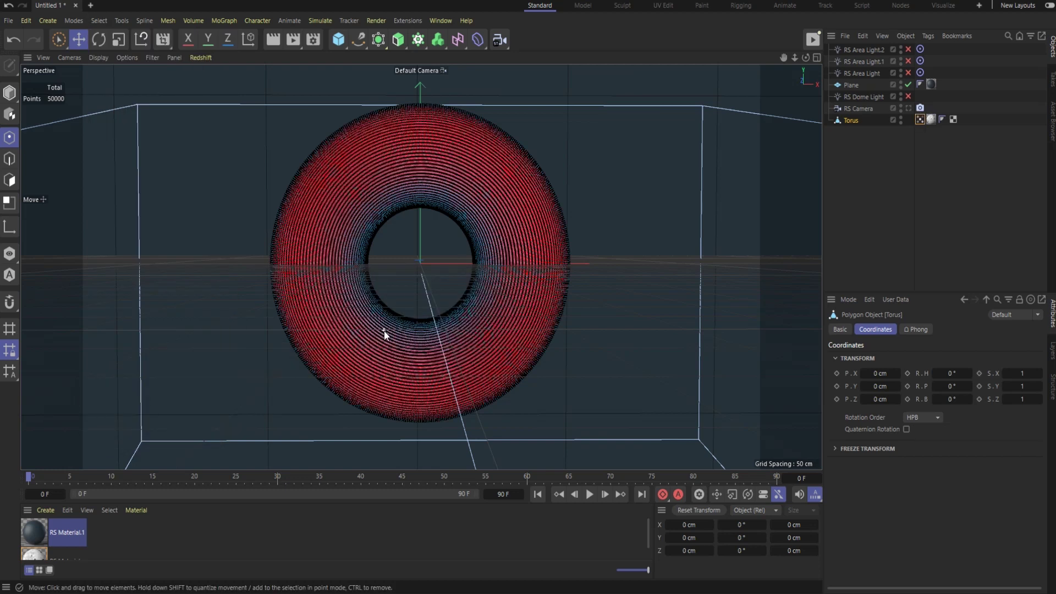
pyautogui.click(919, 119)
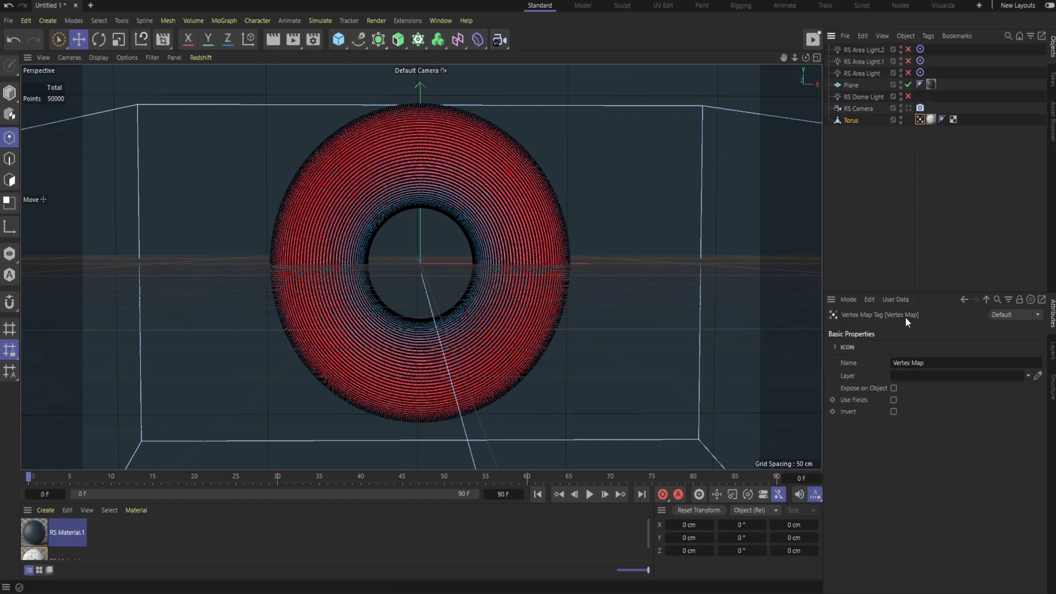
# Step: Enable Use Fields on the Vertex Map, add a Spherical Field, and unparent it from Torus
pyautogui.click(893, 400)
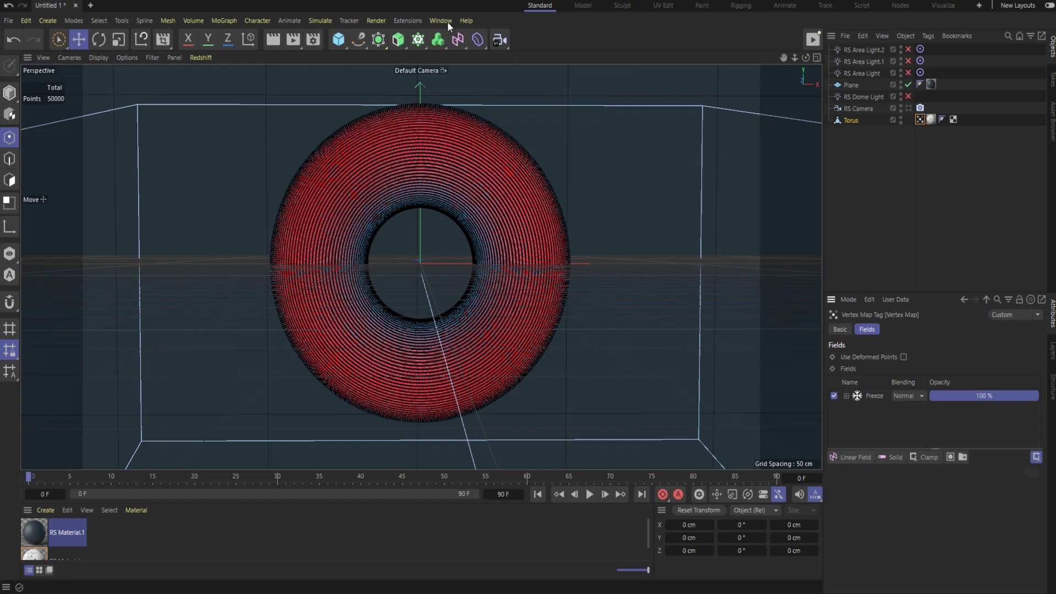
pyautogui.click(460, 40)
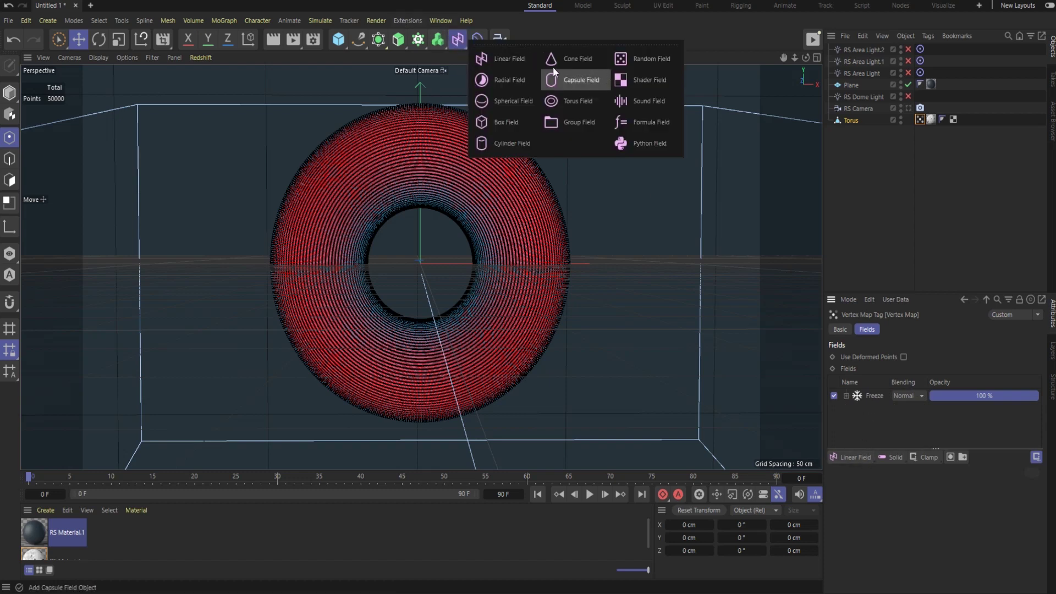
pyautogui.click(728, 44)
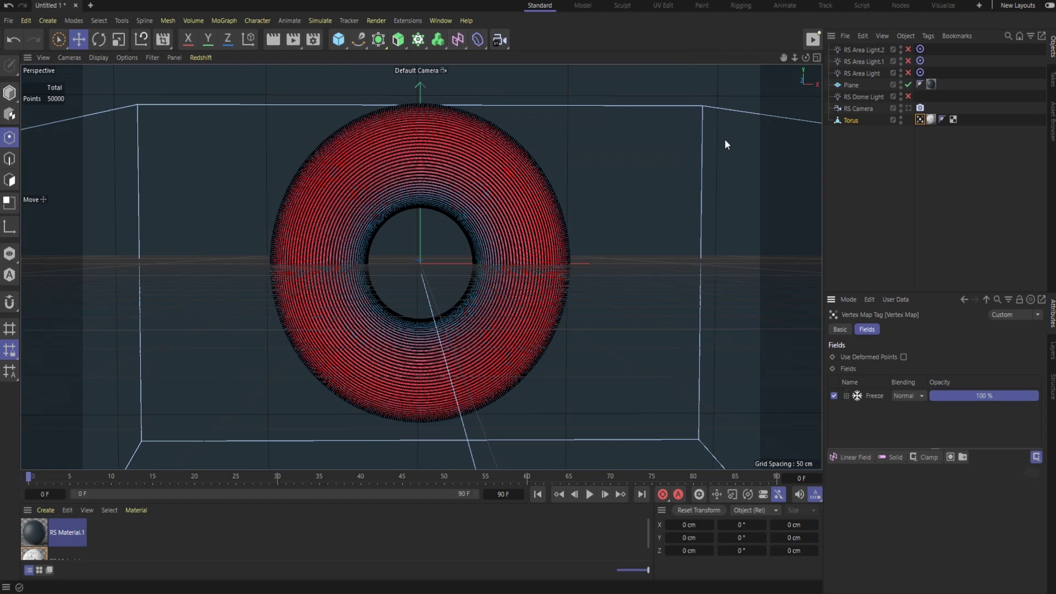
pyautogui.click(866, 460)
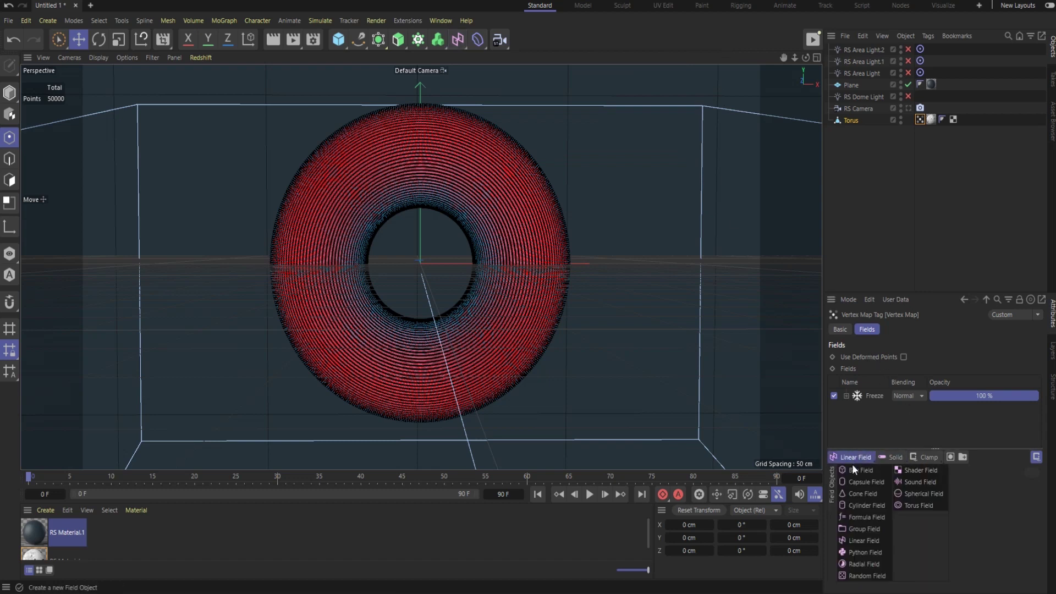
pyautogui.click(915, 494)
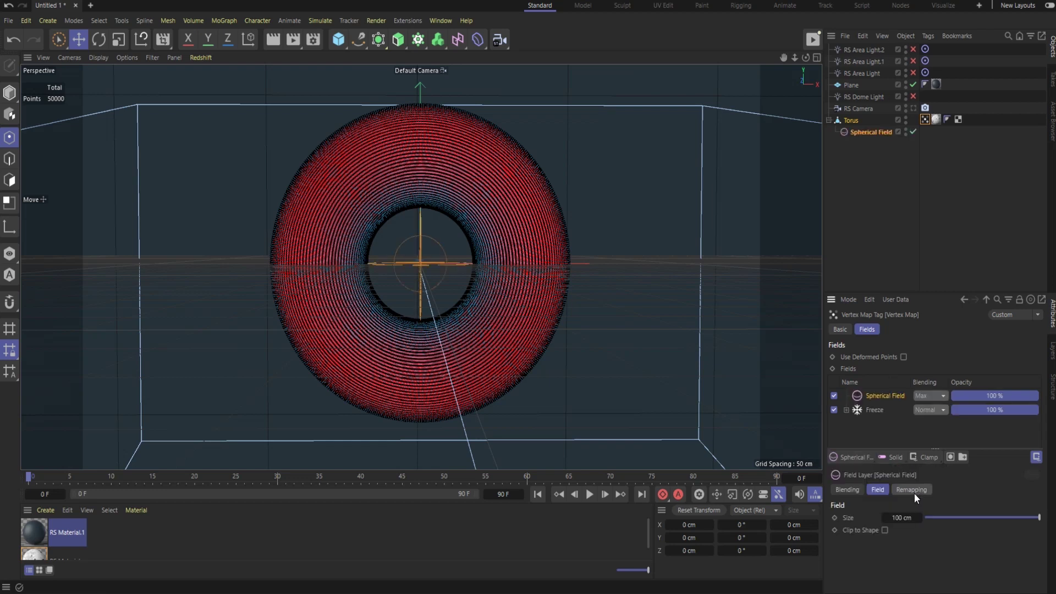
pyautogui.moveTo(870, 131); pyautogui.dragTo(853, 117)
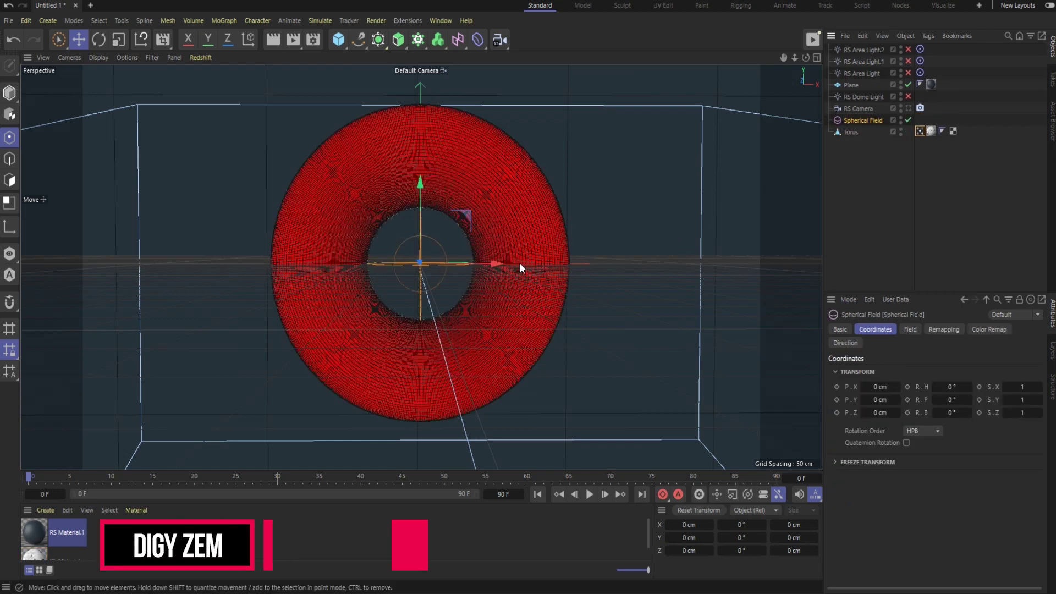
# Step: Move the Spherical Field beside the torus and set the project to 25 FPS
pyautogui.moveTo(495, 265)
pyautogui.mouseDown()
pyautogui.moveTo(701, 291)
pyautogui.moveTo(694, 285)
pyautogui.mouseUp()
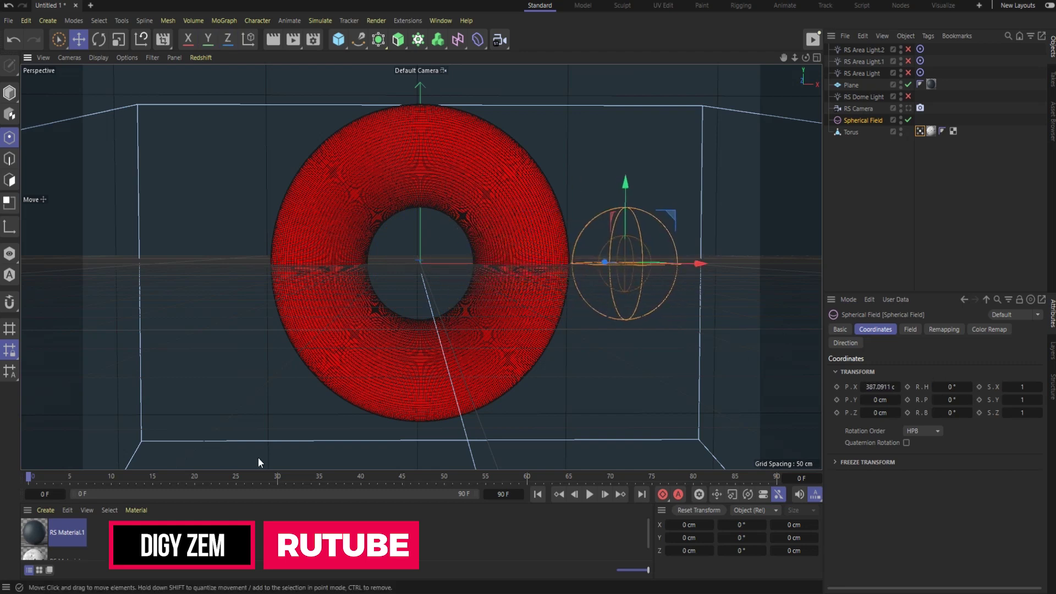
pyautogui.rightClick(875, 286)
pyautogui.press('Escape')
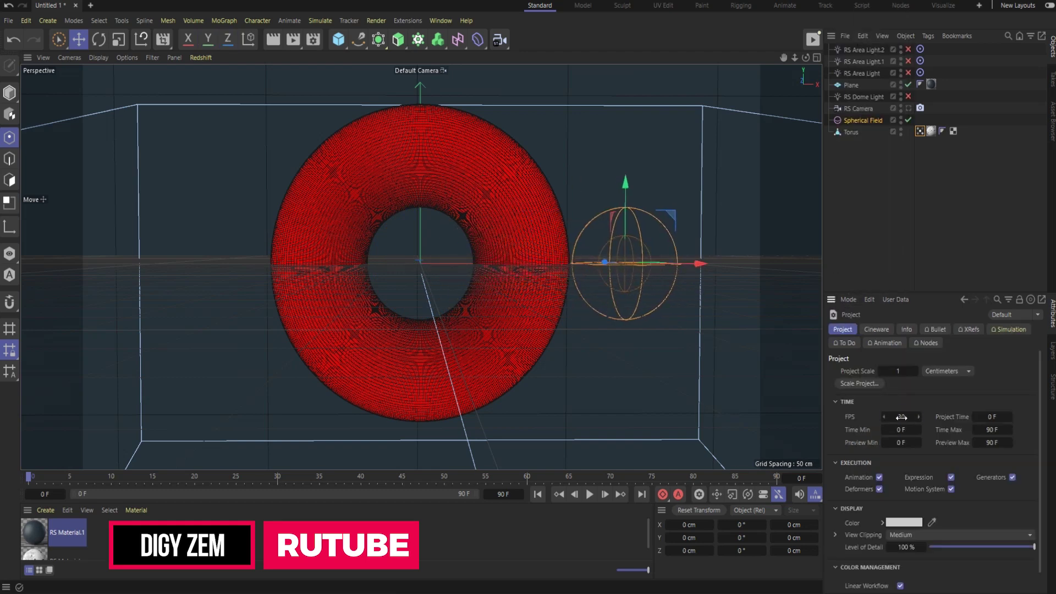
pyautogui.press('Return')
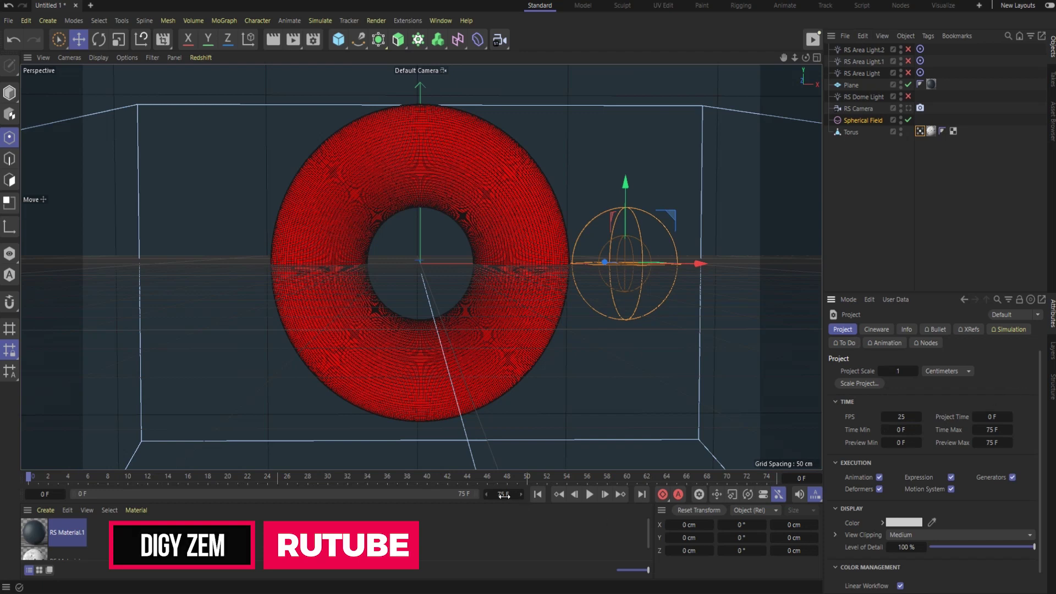
# Step: Set the timeline end to 100 frames and briefly check Render Settings
pyautogui.moveTo(504, 495); pyautogui.dragTo(552, 523)
pyautogui.click(605, 520)
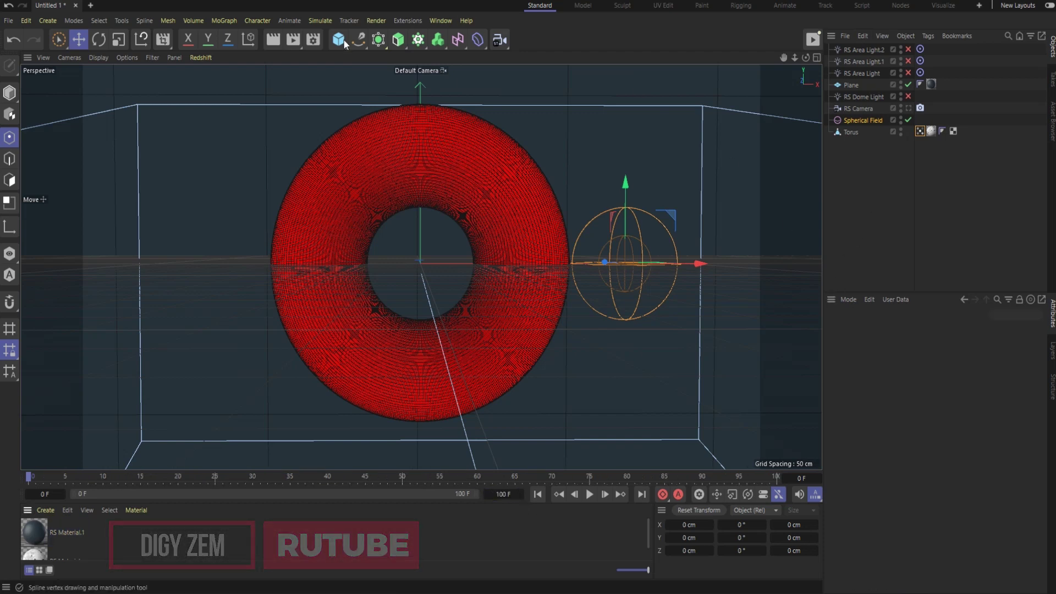
pyautogui.click(315, 40)
pyautogui.write('25')
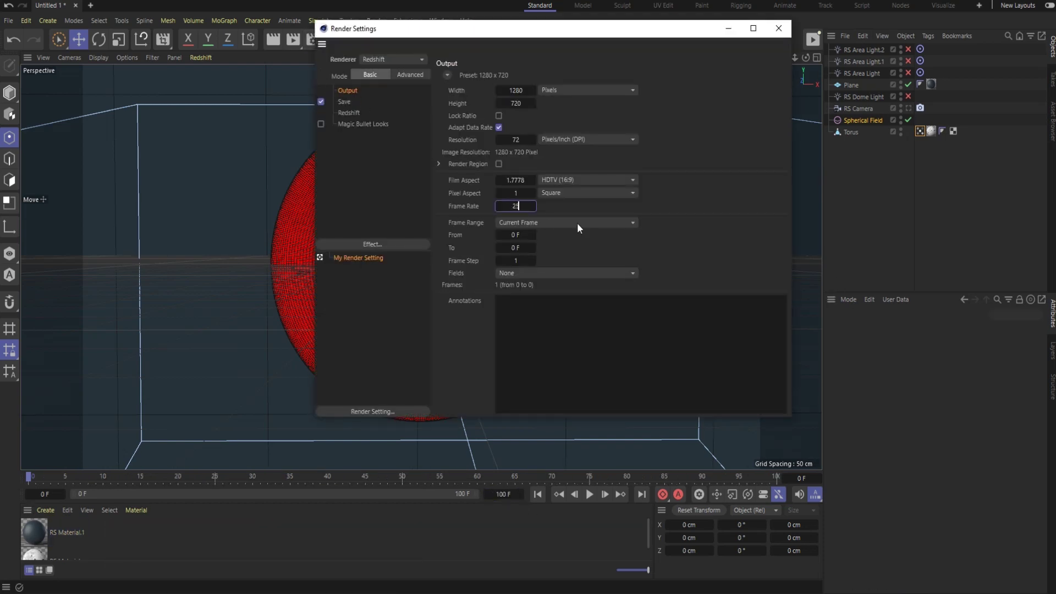
pyautogui.click(778, 29)
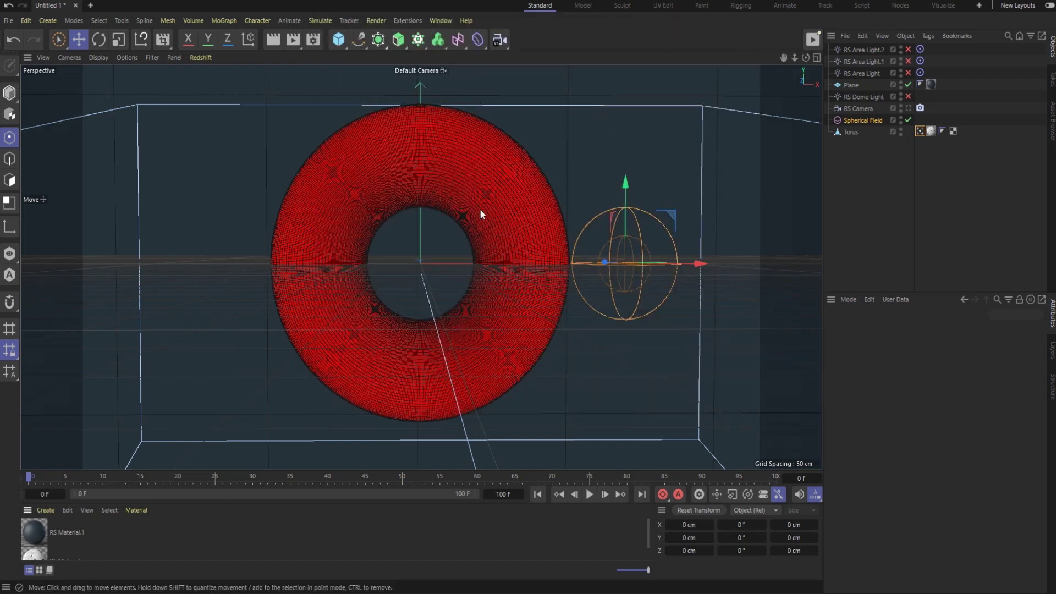
# Step: Keyframe the Spherical Field's P.X at frame 0, then move it into the torus at frame 25
pyautogui.click(853, 120)
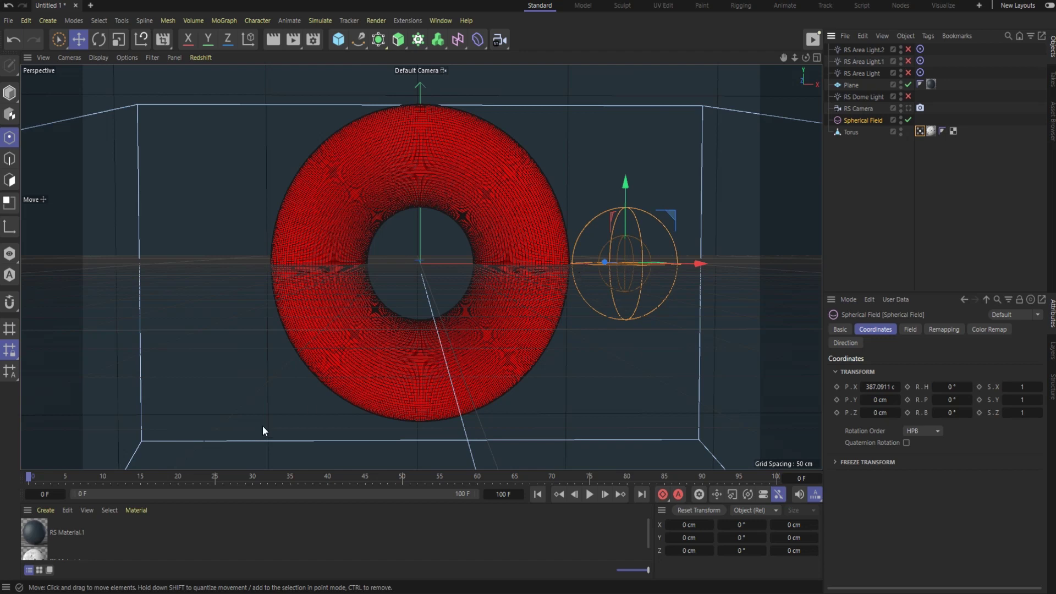
pyautogui.click(836, 387)
pyautogui.click(215, 474)
pyautogui.moveTo(694, 263); pyautogui.dragTo(596, 265)
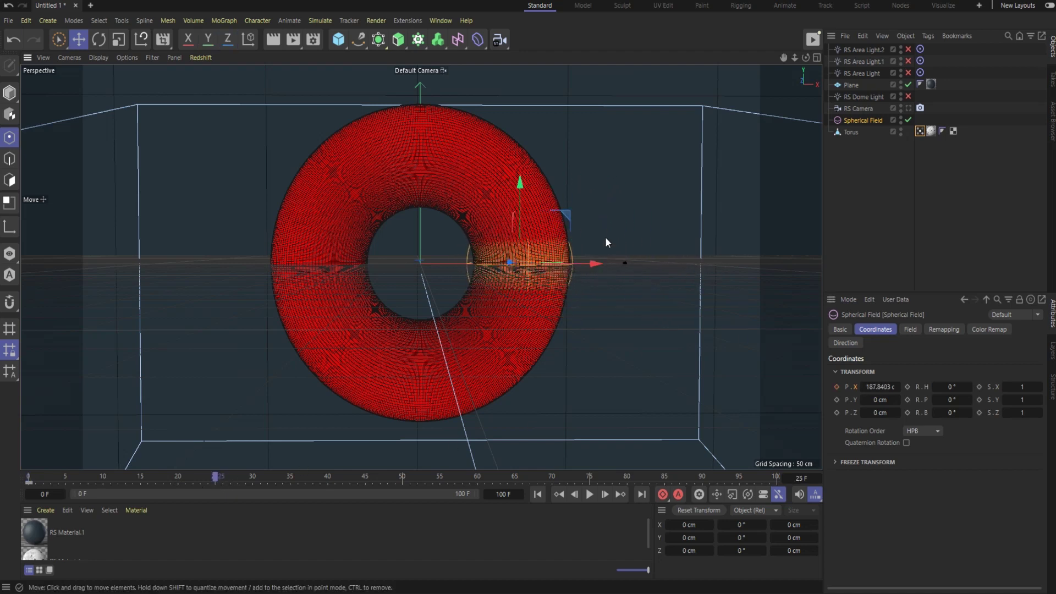
# Step: Preview the field's sweep and extend the timeline to 250 frames
pyautogui.click(539, 494)
pyautogui.click(590, 494)
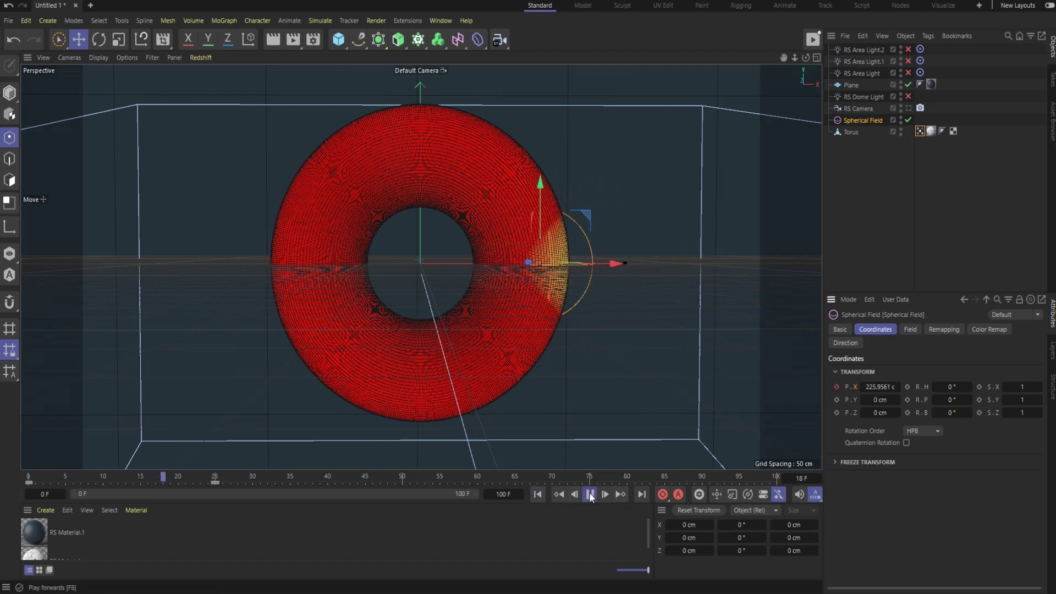
pyautogui.click(590, 494)
pyautogui.click(538, 493)
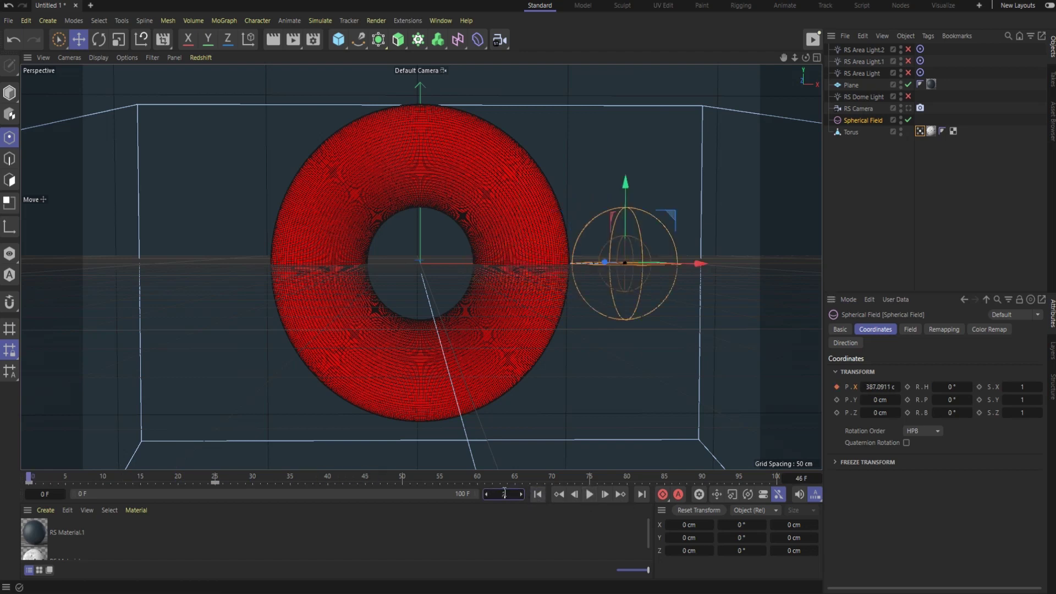
pyautogui.write('0')
pyautogui.press('Return')
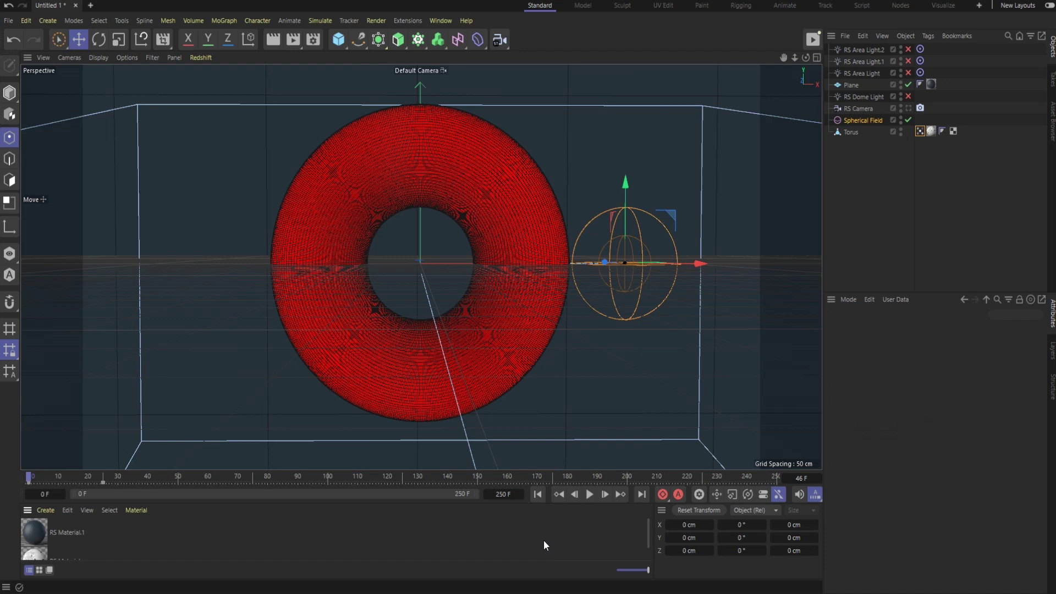
pyautogui.click(590, 494)
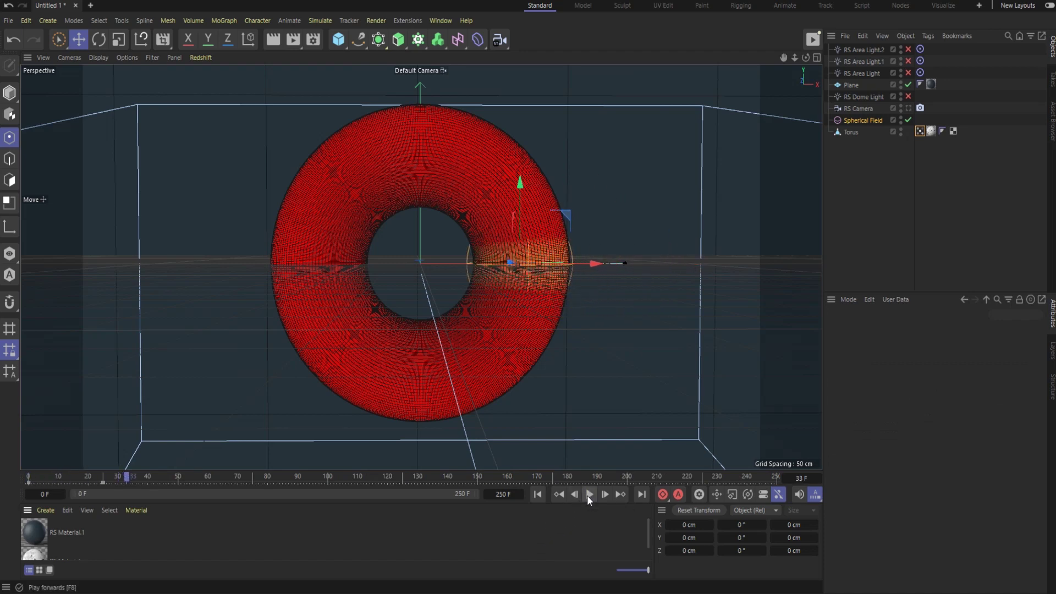
pyautogui.click(537, 494)
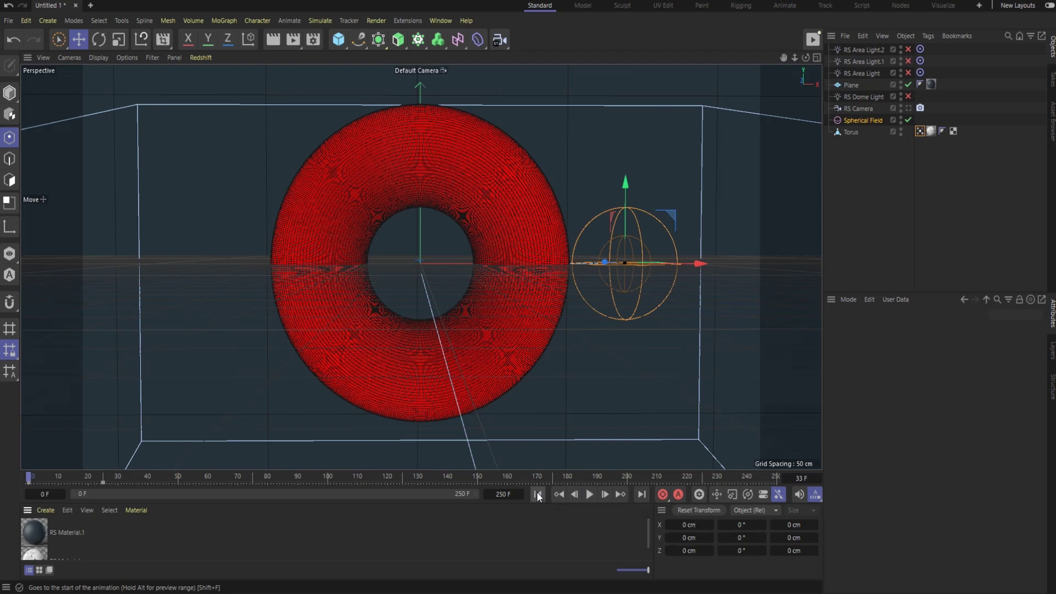
pyautogui.click(851, 119)
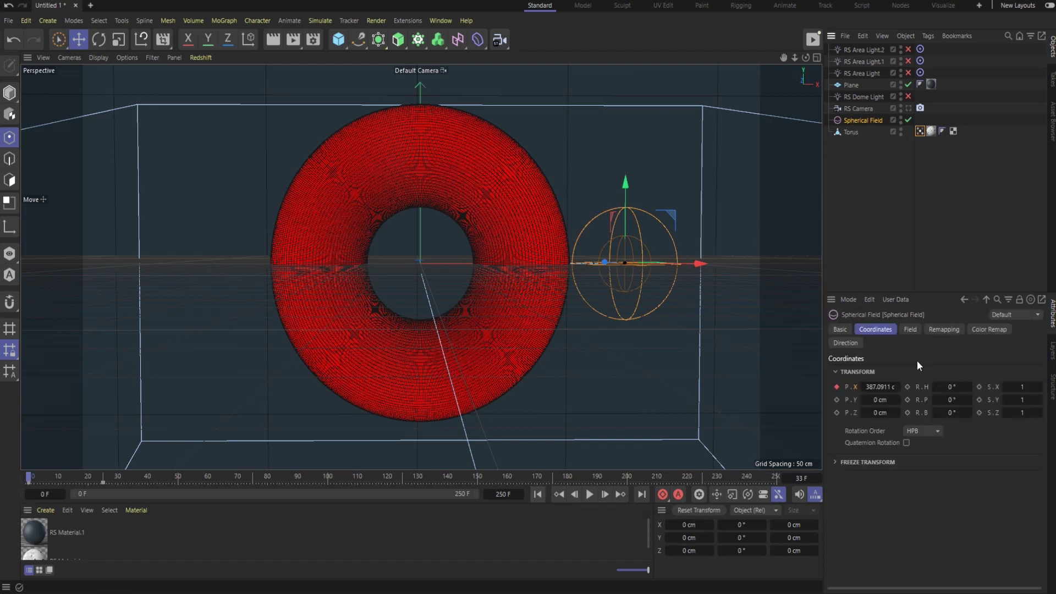
# Step: Set the Spherical Field's Remapping Inner Offset to 0% and preview the vertex map playback
pyautogui.click(935, 331)
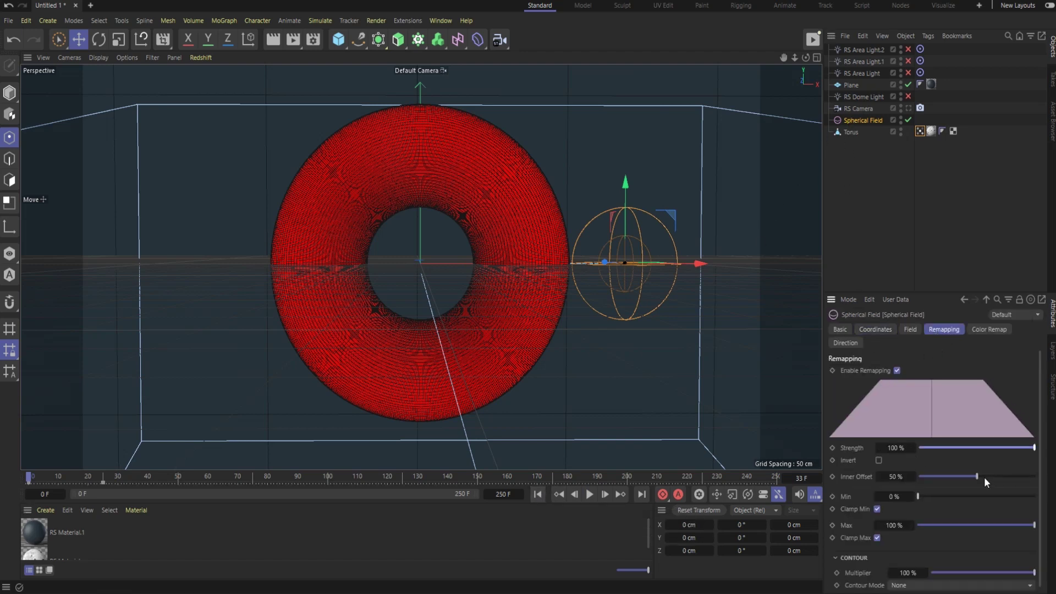
pyautogui.moveTo(977, 476); pyautogui.dragTo(731, 479)
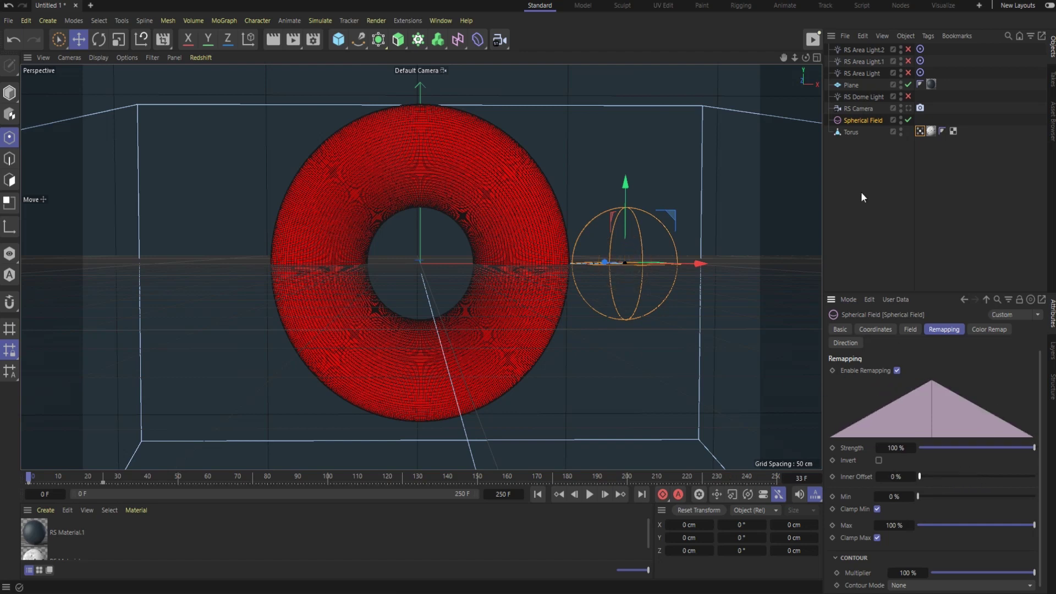
pyautogui.click(861, 196)
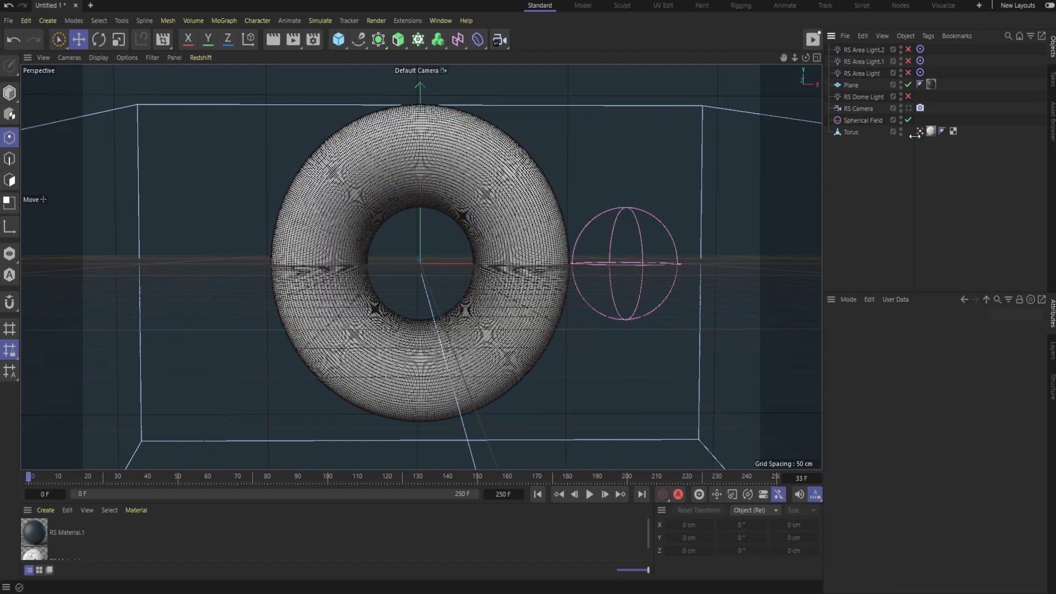
pyautogui.click(920, 131)
pyautogui.click(588, 494)
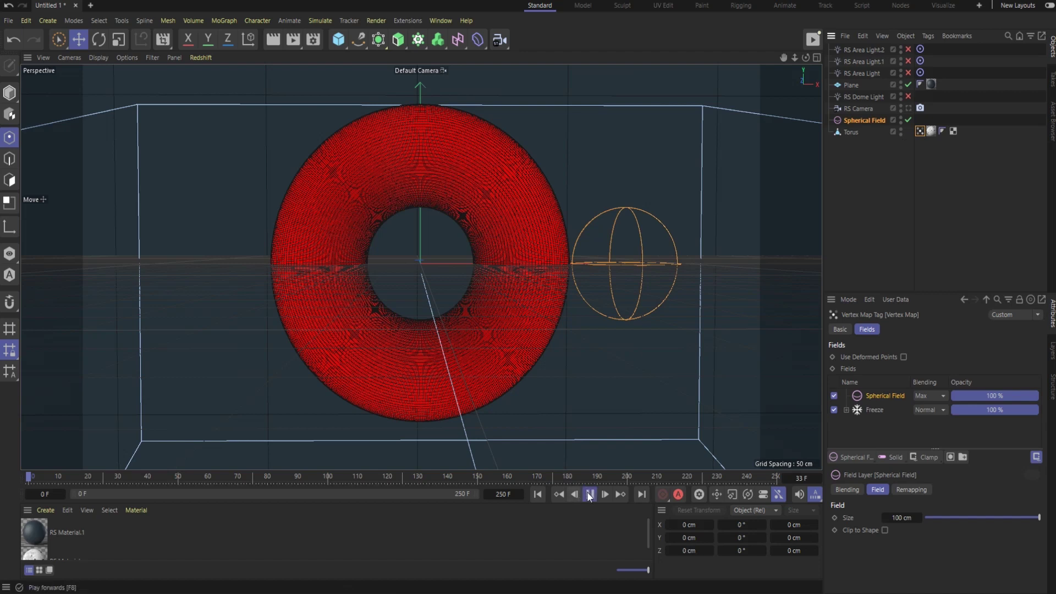
pyautogui.click(588, 494)
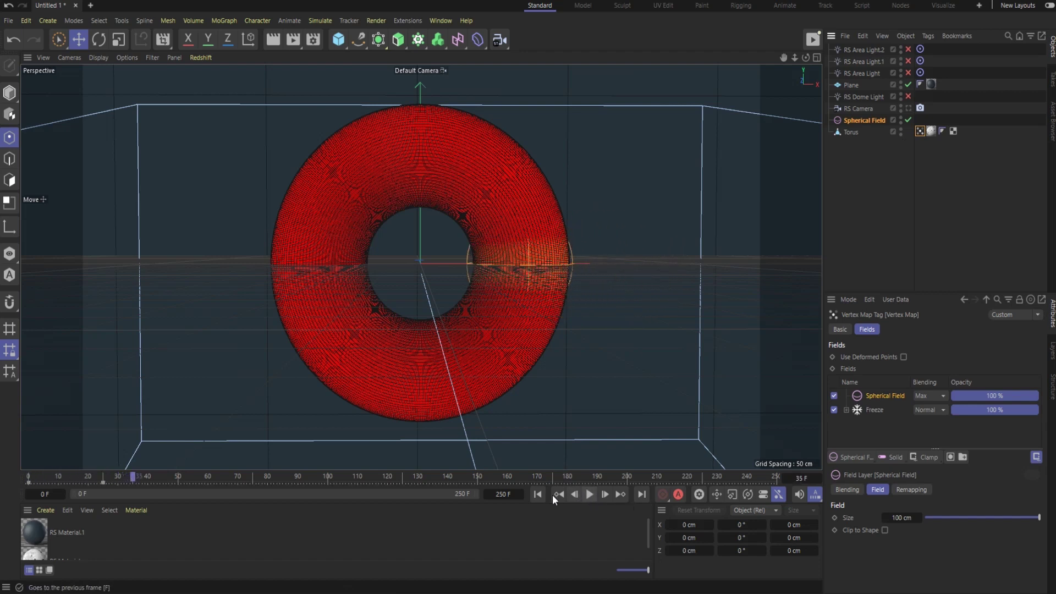
pyautogui.click(538, 494)
# Step: Switch the Freeze layer's Mode to Grow (10 cm radius) and preview the spreading weight
pyautogui.click(870, 410)
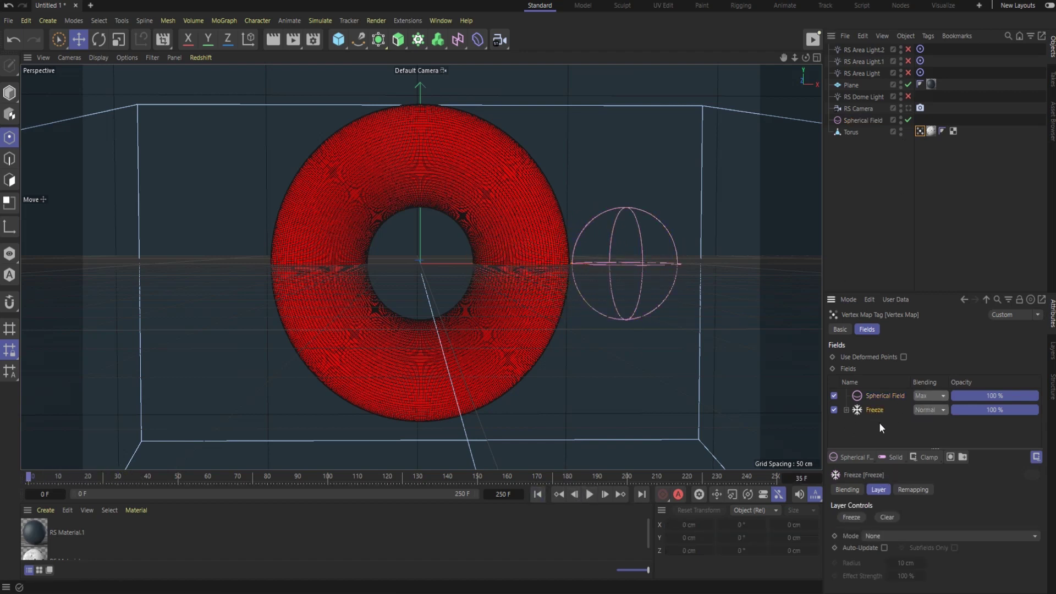
pyautogui.moveTo(923, 291); pyautogui.dragTo(924, 175)
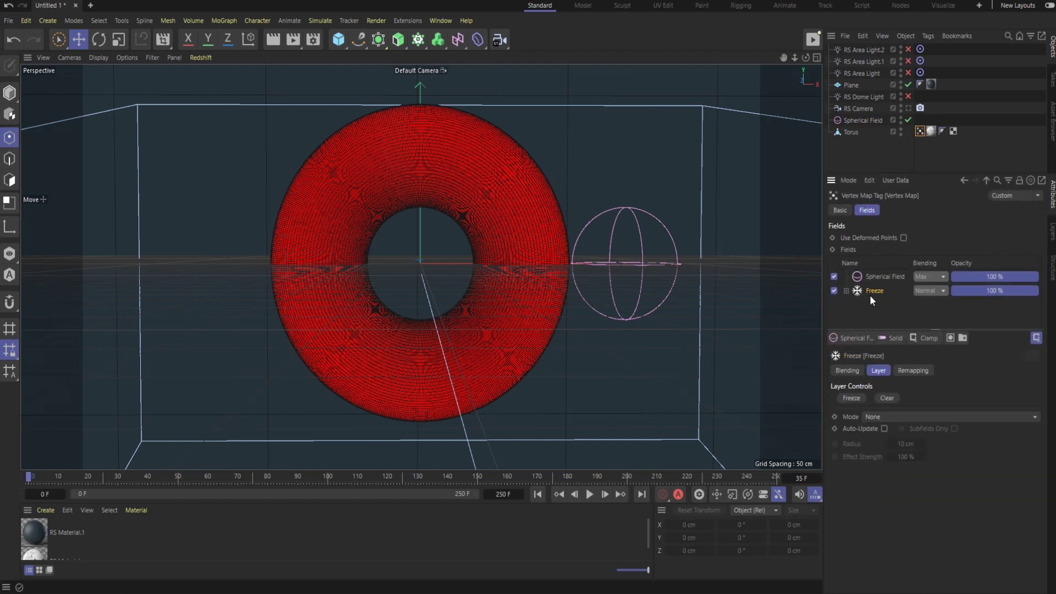
pyautogui.click(872, 418)
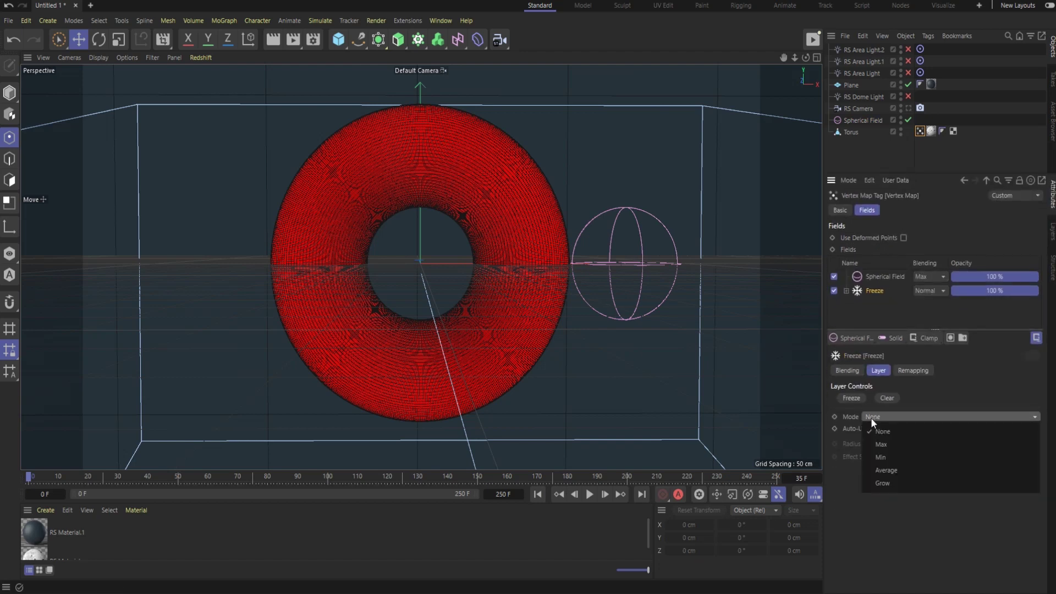
pyautogui.click(882, 483)
pyautogui.click(589, 494)
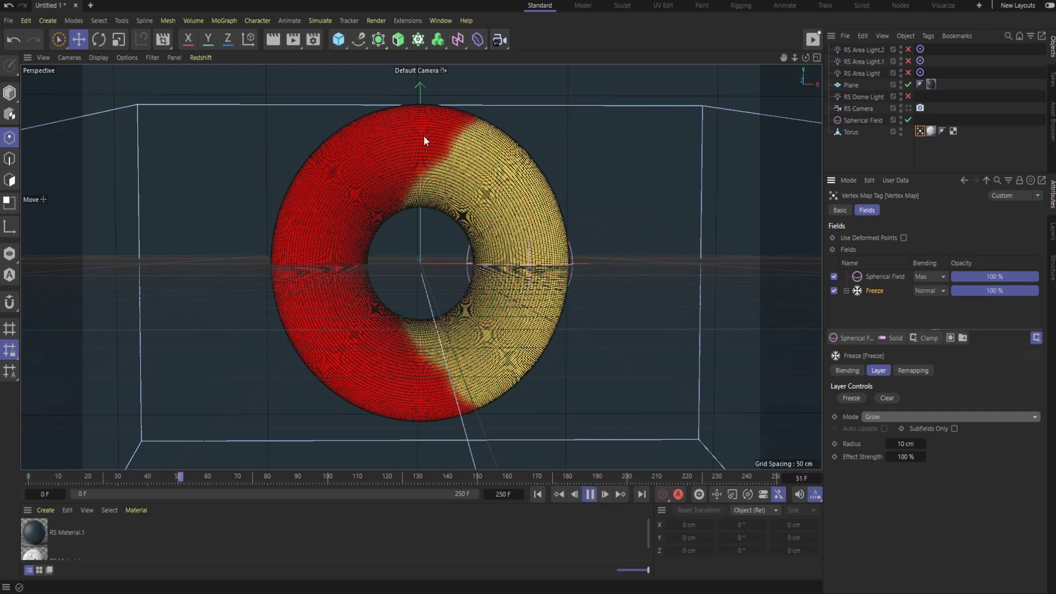
pyautogui.click(589, 494)
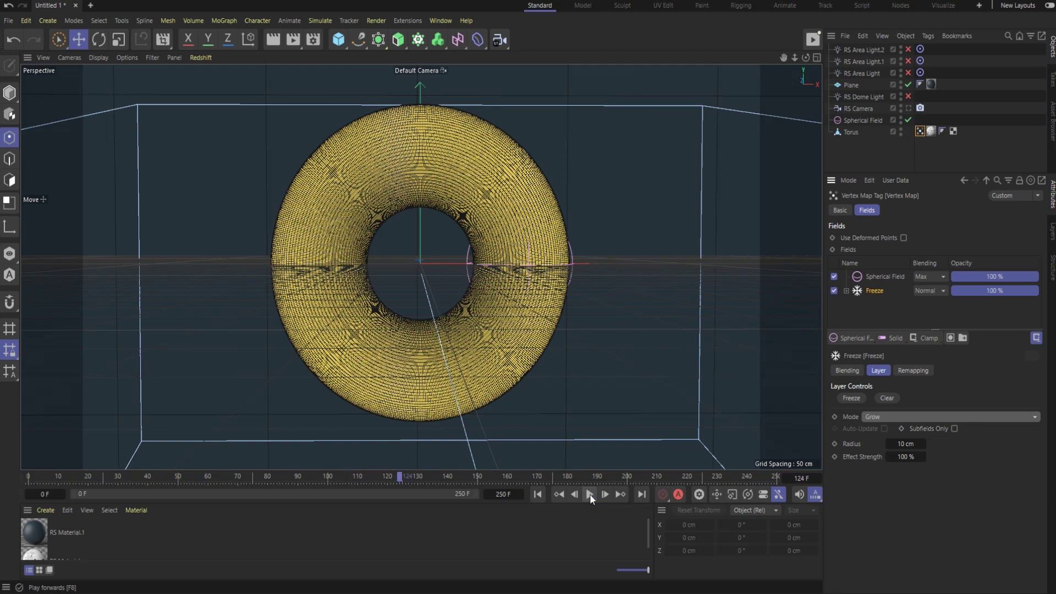
pyautogui.click(538, 494)
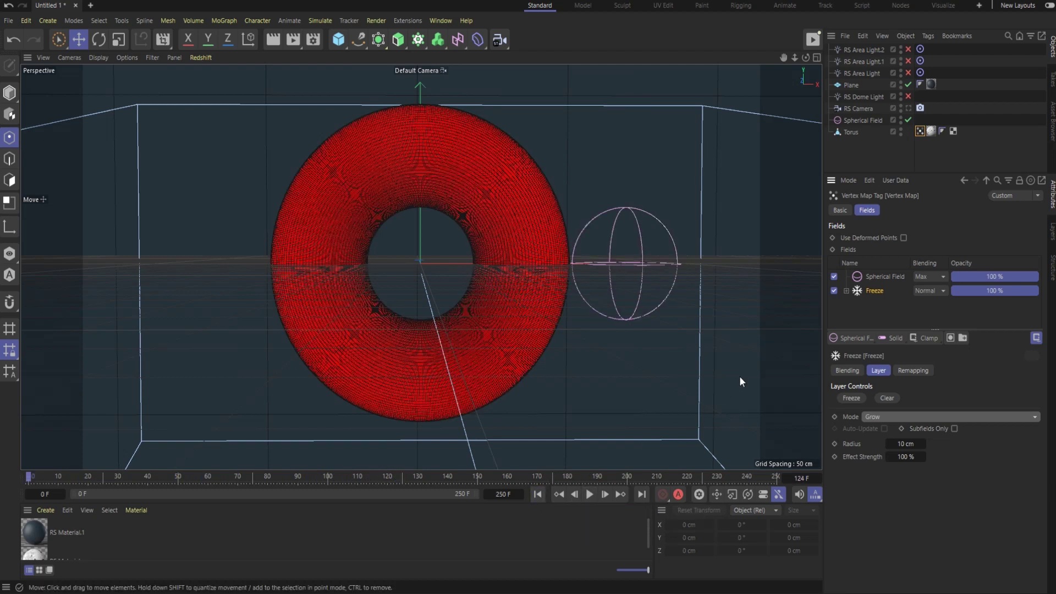
pyautogui.click(858, 338)
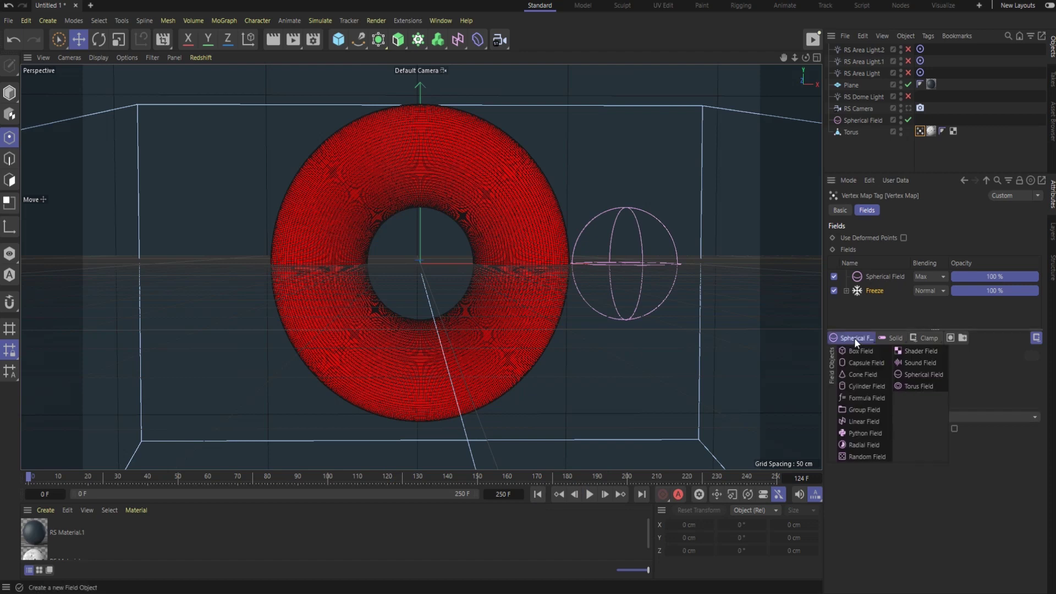
# Step: Add a Shader Field to the vertex map using a Noise shader
pyautogui.click(916, 351)
pyautogui.click(856, 121)
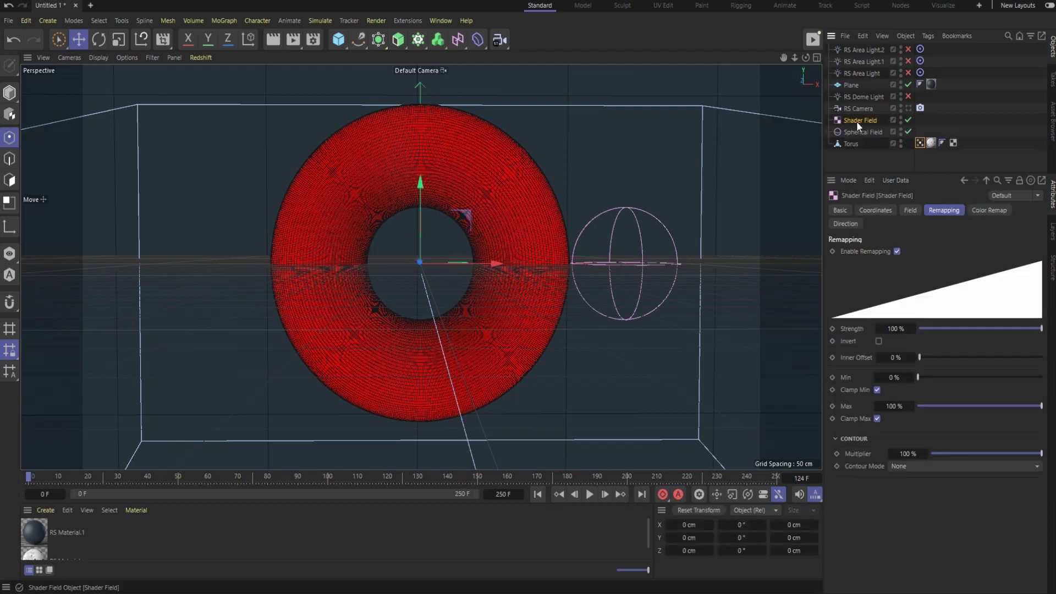
pyautogui.click(911, 210)
pyautogui.click(870, 280)
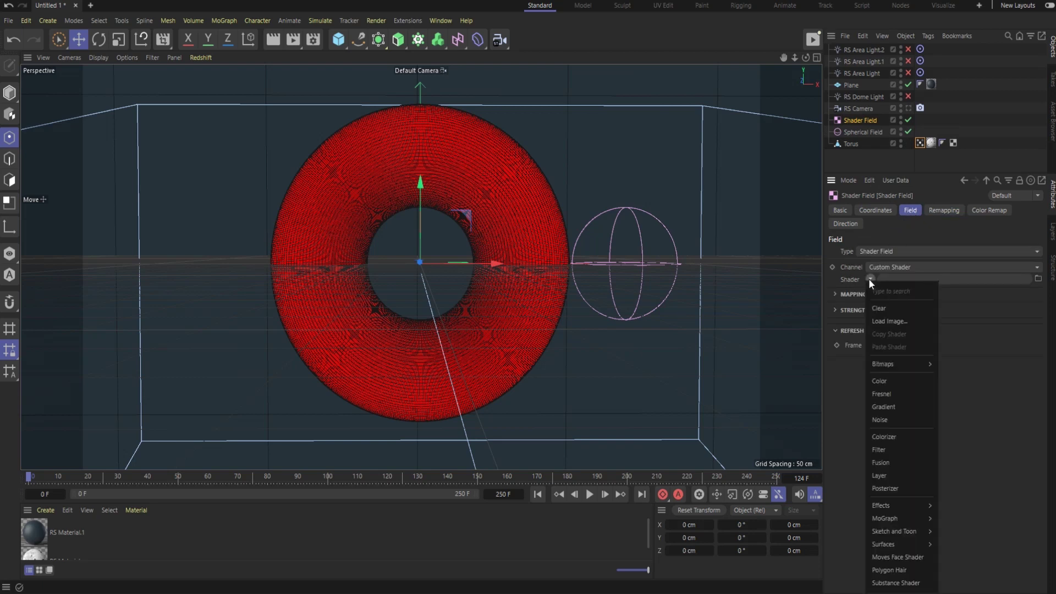
pyautogui.click(886, 418)
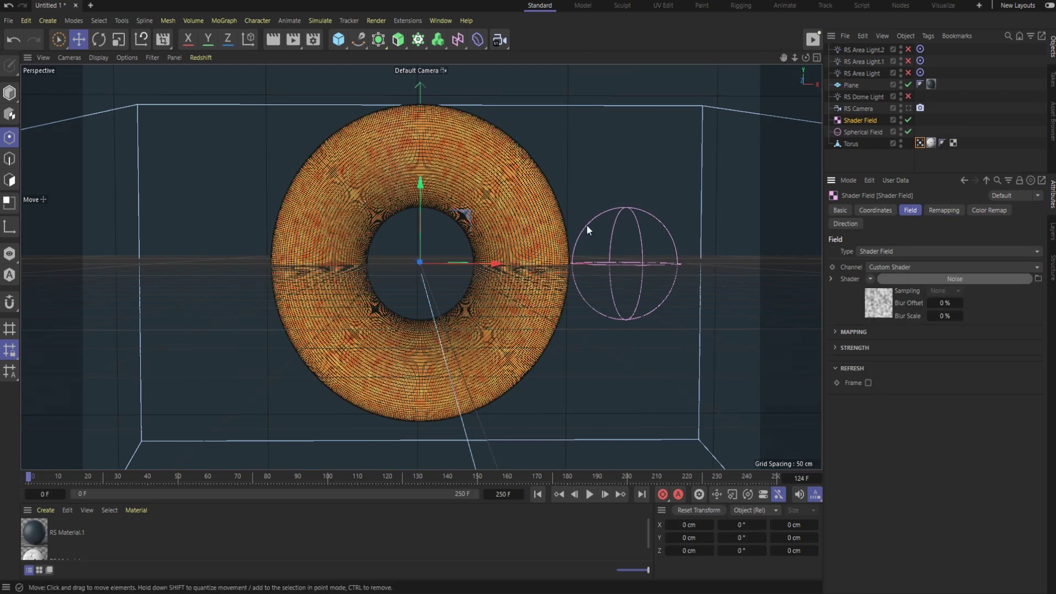
# Step: Give the Noise shader Global Scale 1000%, Animation Speed 1 and Loop Period 10
pyautogui.click(870, 302)
pyautogui.doubleClick(907, 381)
pyautogui.write('1000')
pyautogui.press('Return')
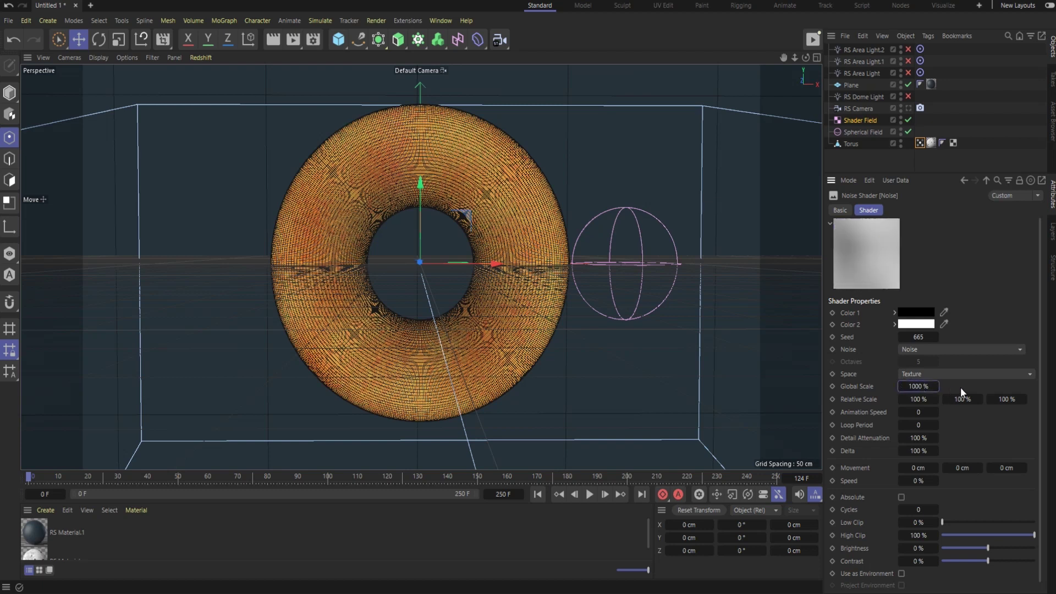
pyautogui.doubleClick(918, 412)
pyautogui.write('1')
pyautogui.press('Tab')
pyautogui.write('1')
# Step: Preview the animated noise on the torus, then return to the vertex map's field list
pyautogui.click(590, 493)
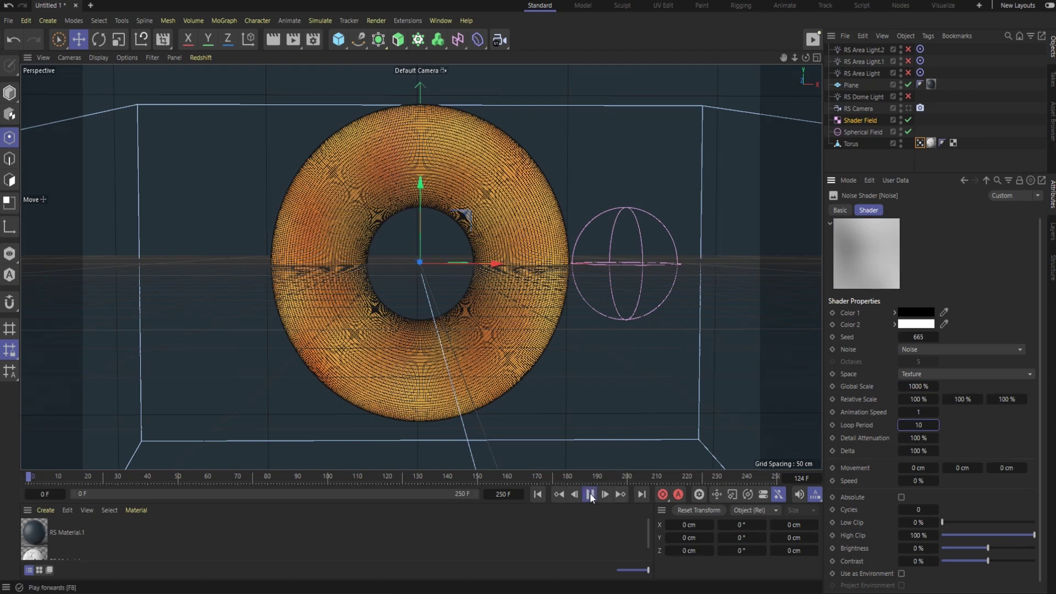
pyautogui.click(590, 493)
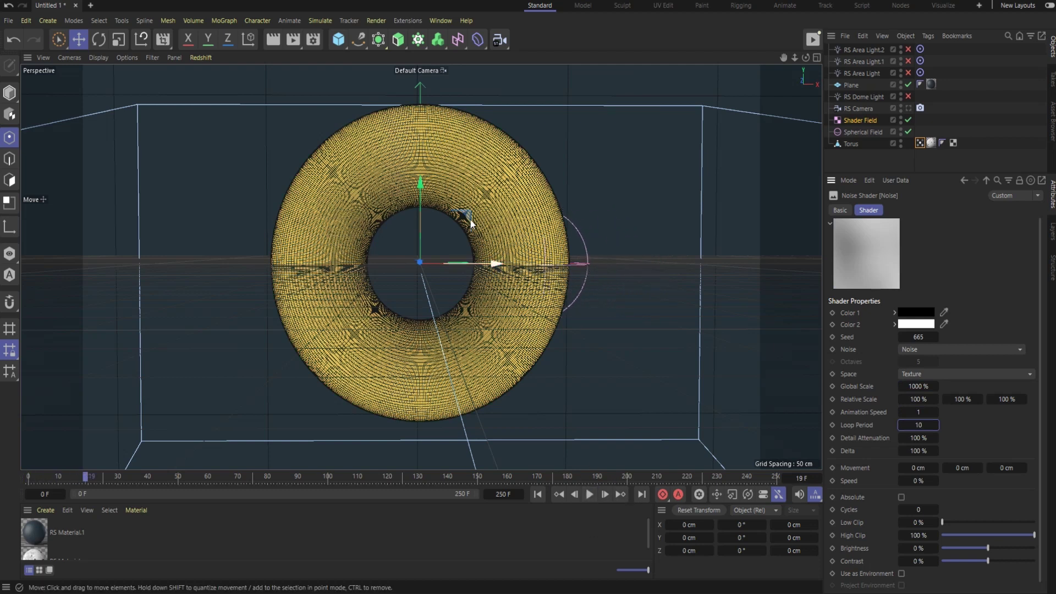
pyautogui.click(538, 494)
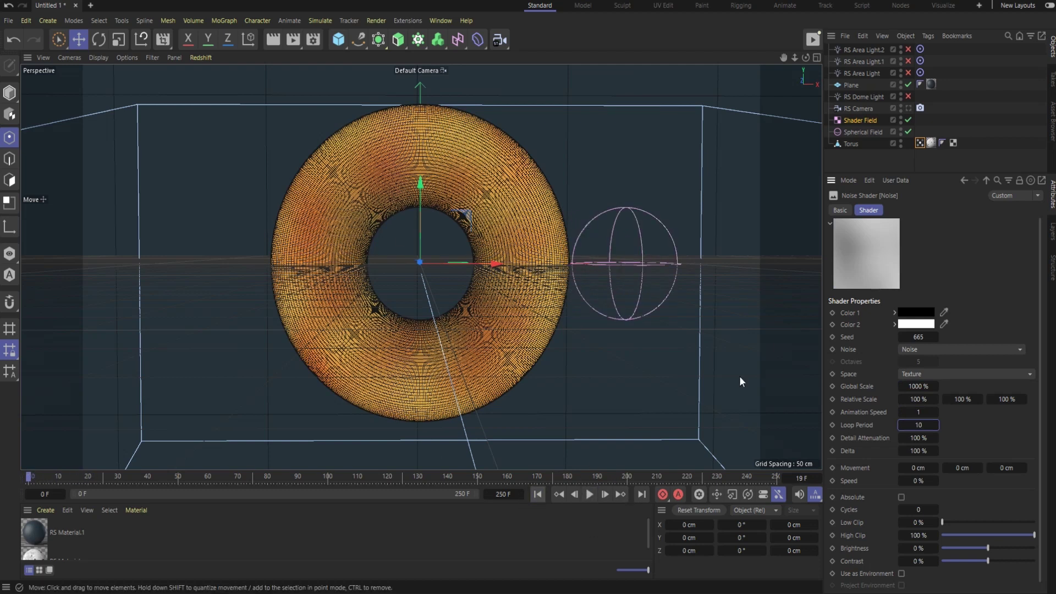
pyautogui.click(846, 120)
pyautogui.click(920, 142)
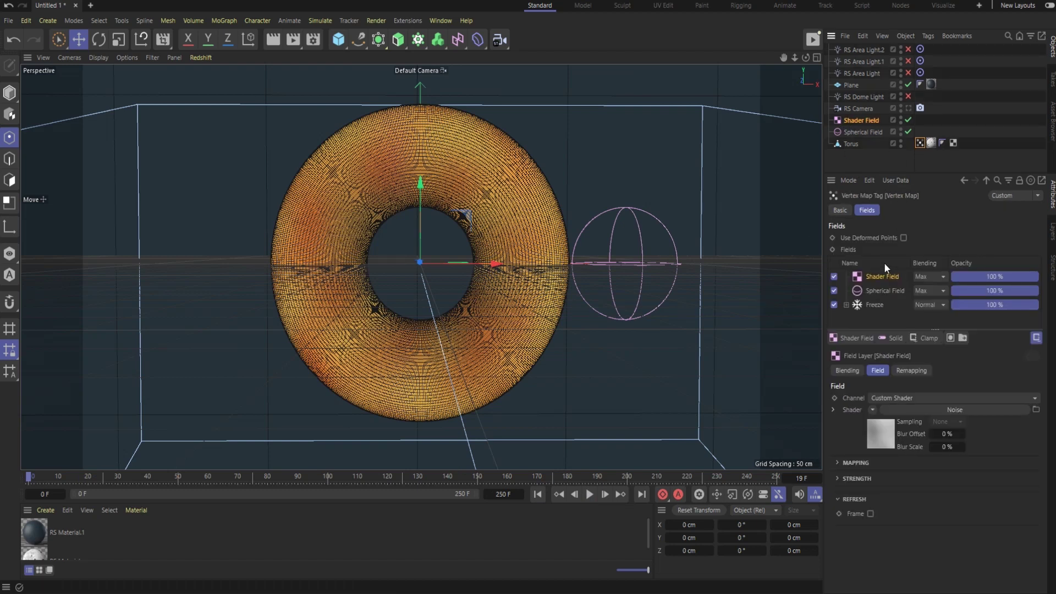
# Step: Set the Shader Field blending to Multiply and preview the animation
pyautogui.click(941, 275)
pyautogui.click(936, 354)
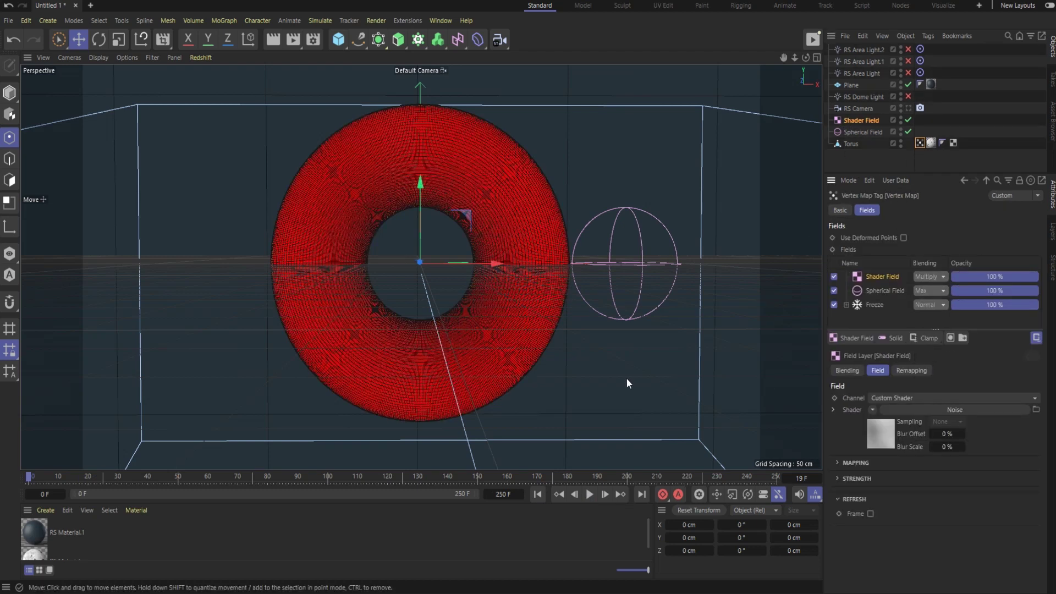
pyautogui.click(588, 494)
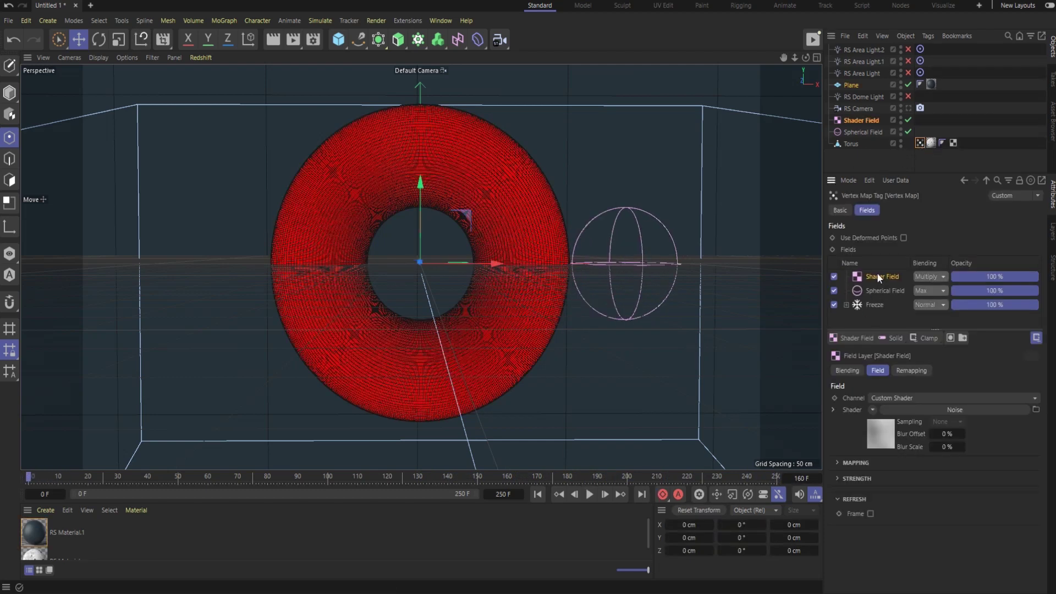
# Step: Raise the noise shader's contrast to 100% and preview the gold-yellow patches
pyautogui.click(877, 437)
pyautogui.moveTo(987, 561); pyautogui.dragTo(1035, 561)
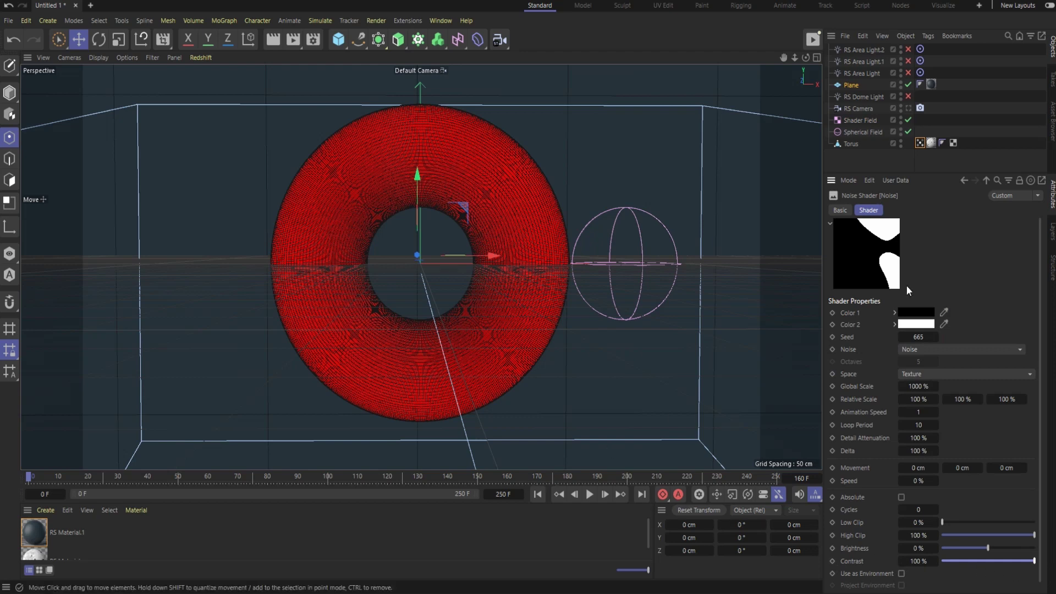
pyautogui.click(586, 497)
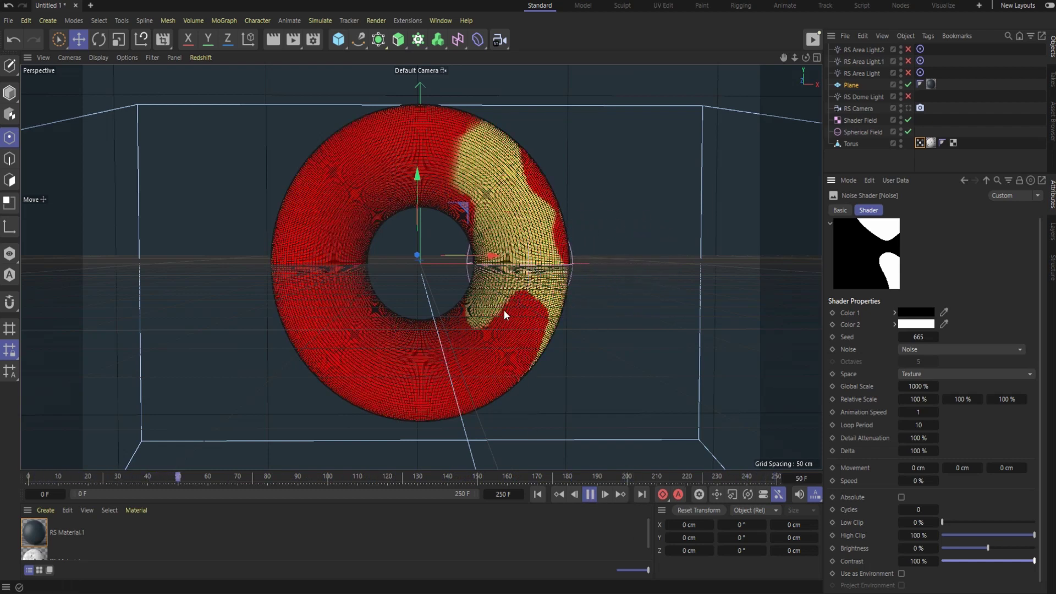
pyautogui.click(589, 494)
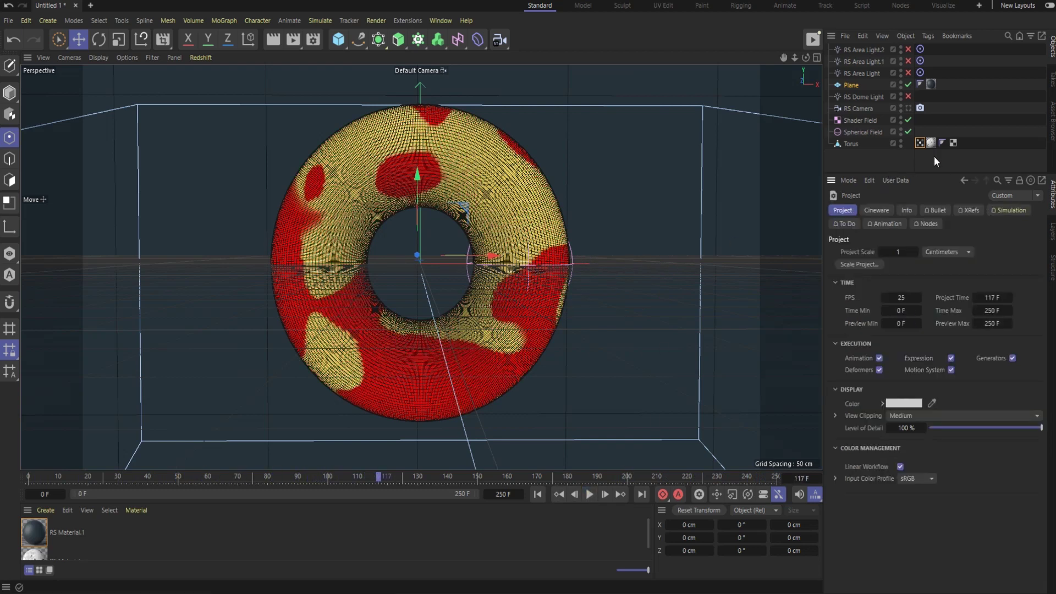
pyautogui.click(920, 142)
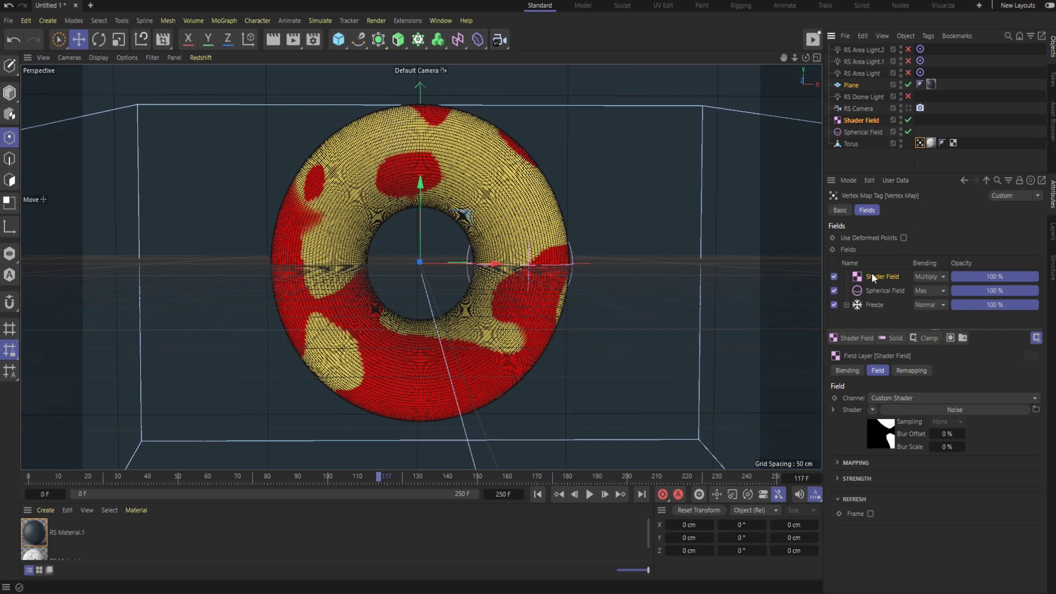
# Step: Add a Decay modifier layer at about 70% effect strength and preview the animation
pyautogui.click(923, 336)
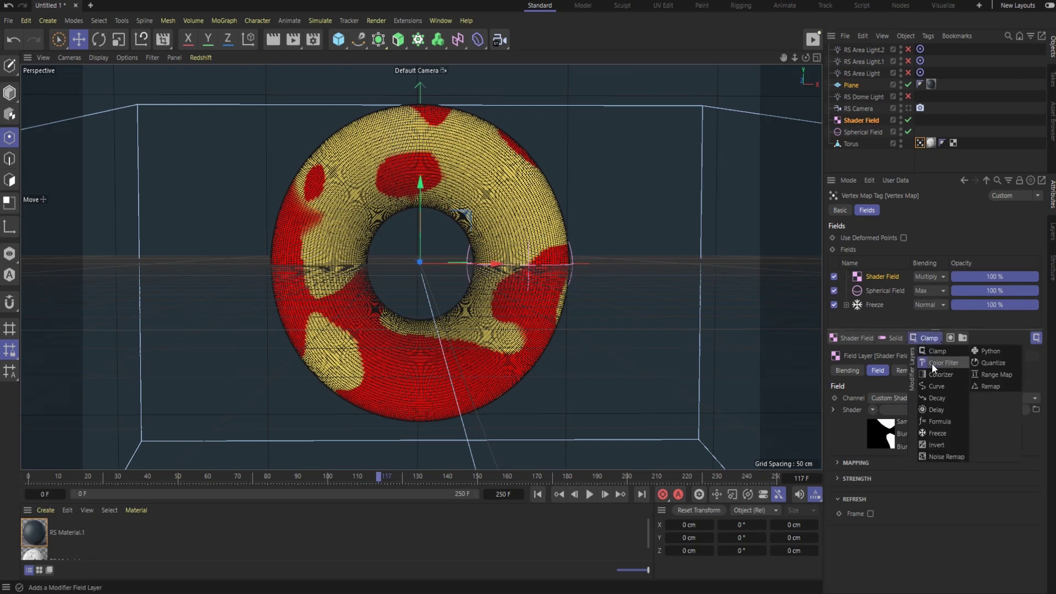
pyautogui.click(938, 397)
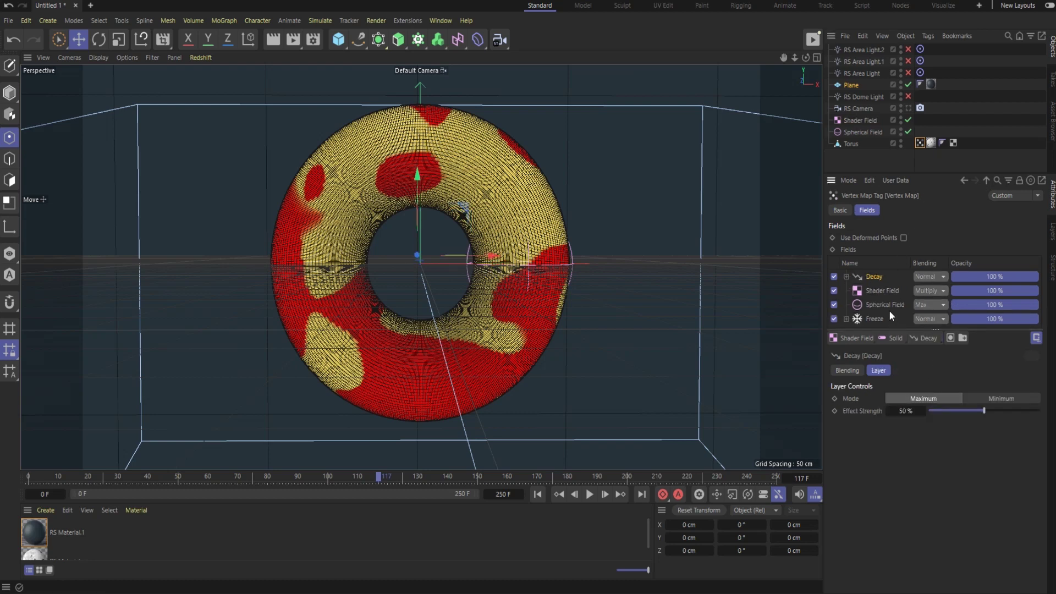
pyautogui.moveTo(983, 411); pyautogui.dragTo(1001, 411)
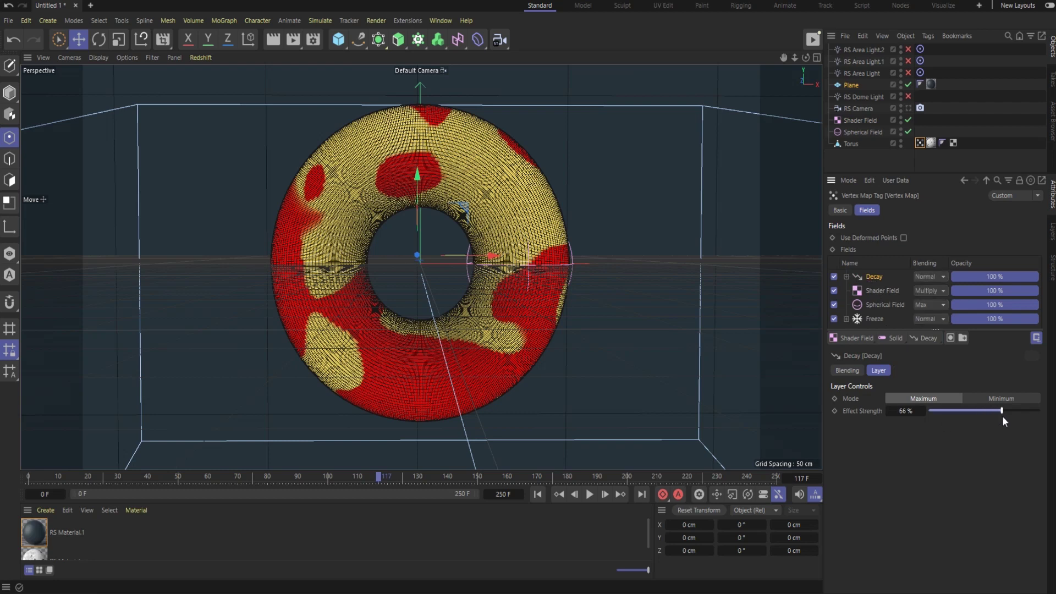
pyautogui.click(535, 496)
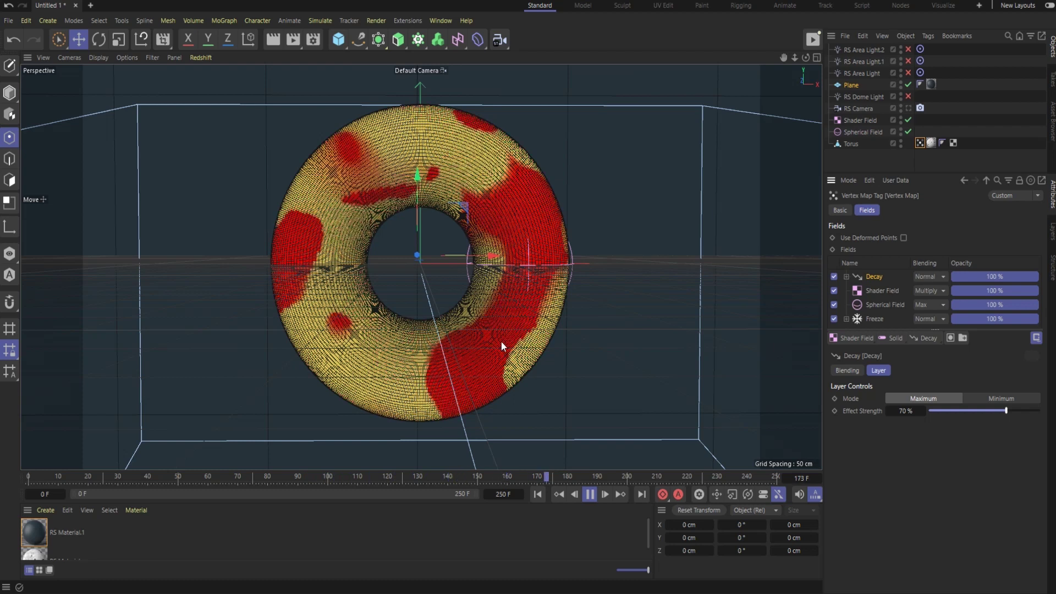
pyautogui.click(590, 493)
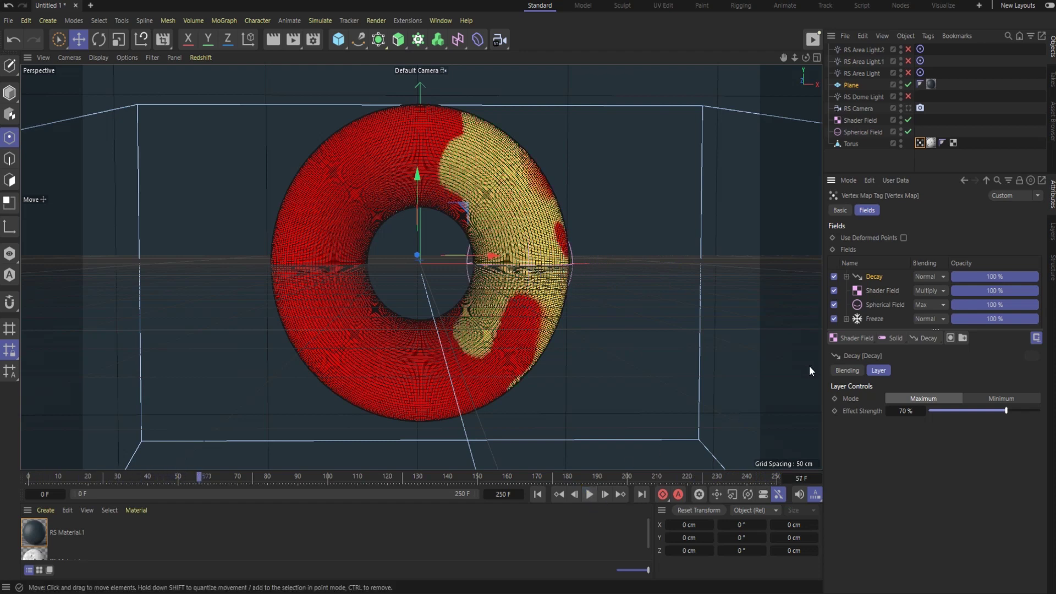
pyautogui.click(920, 339)
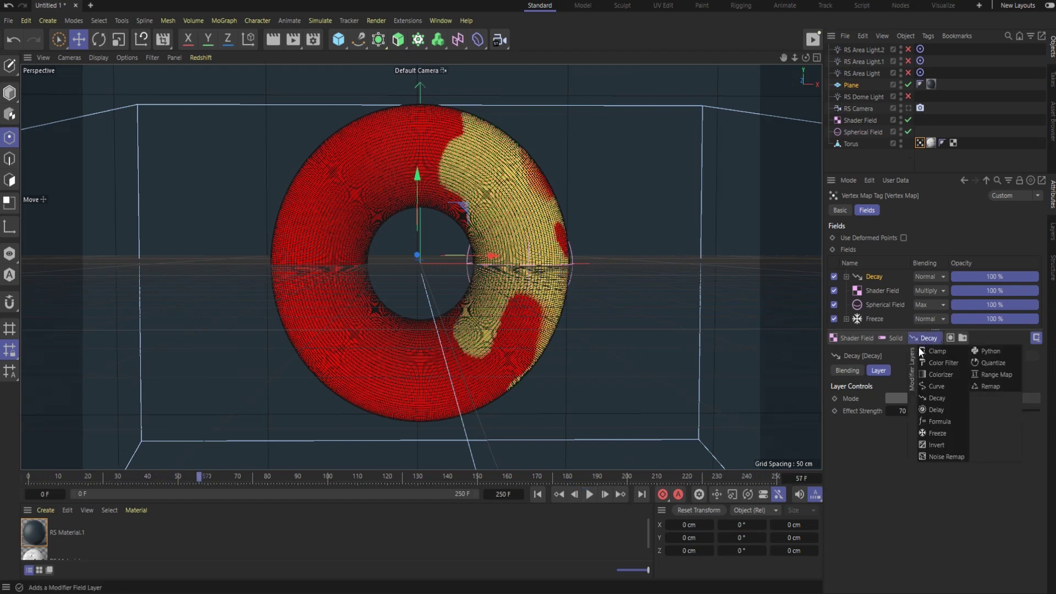
# Step: Add a Smooth-mode Delay modifier layer at 30% effect strength, preview, then rewind
pyautogui.click(938, 410)
pyautogui.doubleClick(904, 411)
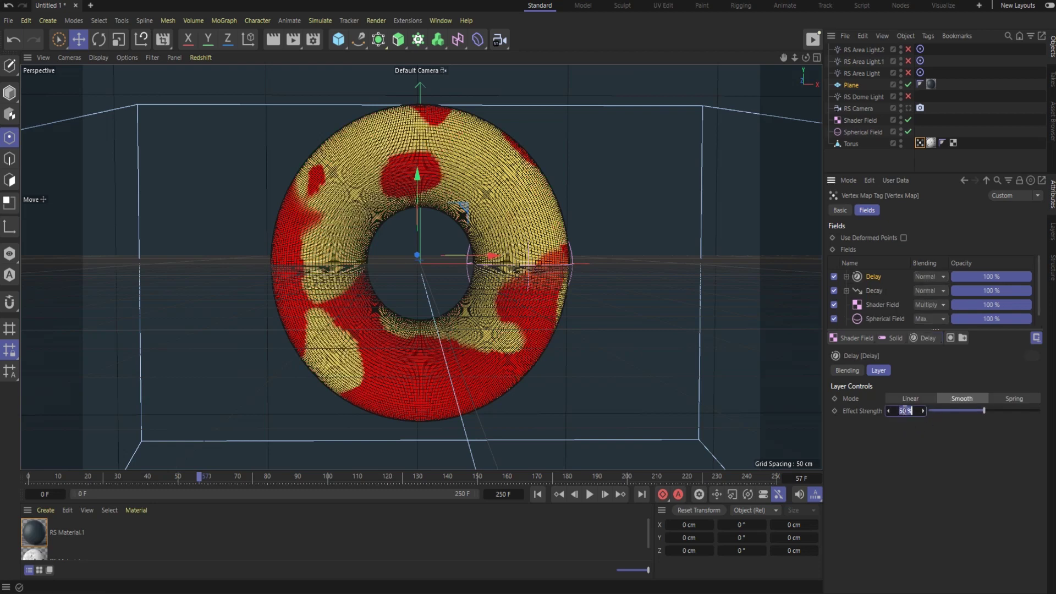
pyautogui.write('30')
pyautogui.press('Return')
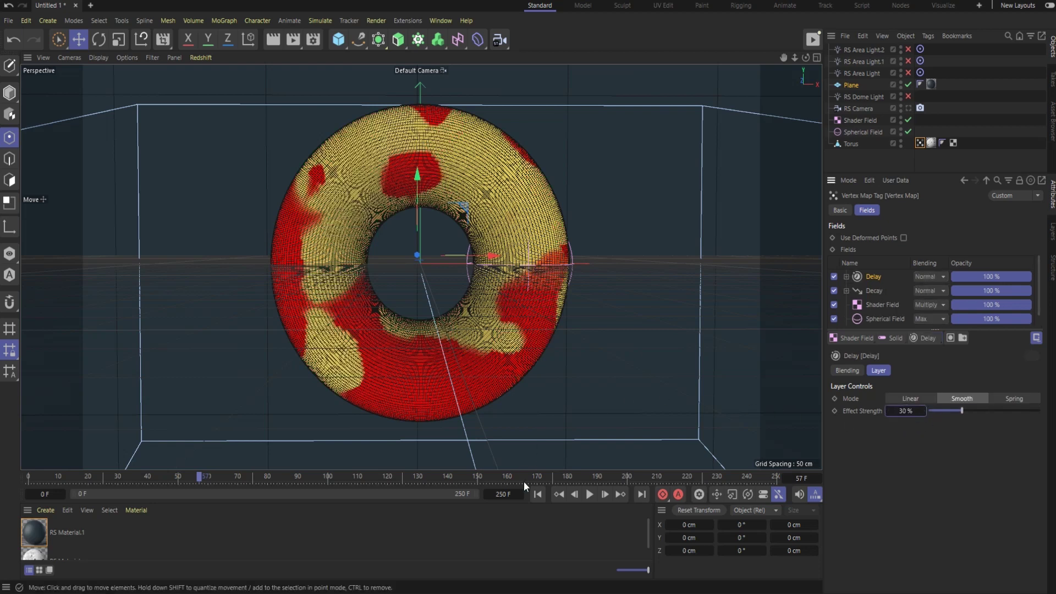
pyautogui.click(538, 494)
pyautogui.click(586, 495)
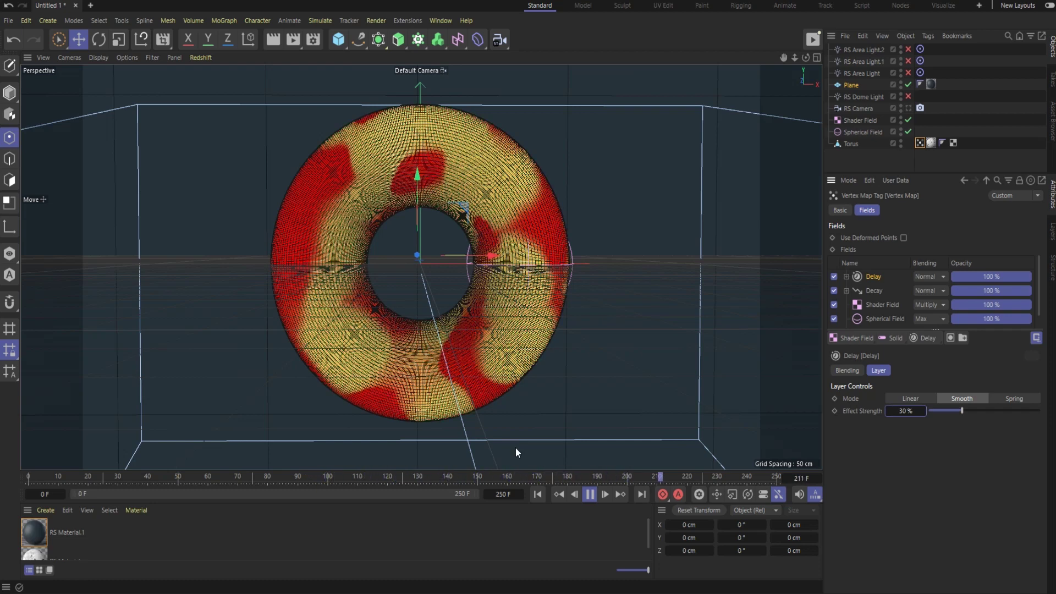
pyautogui.click(590, 493)
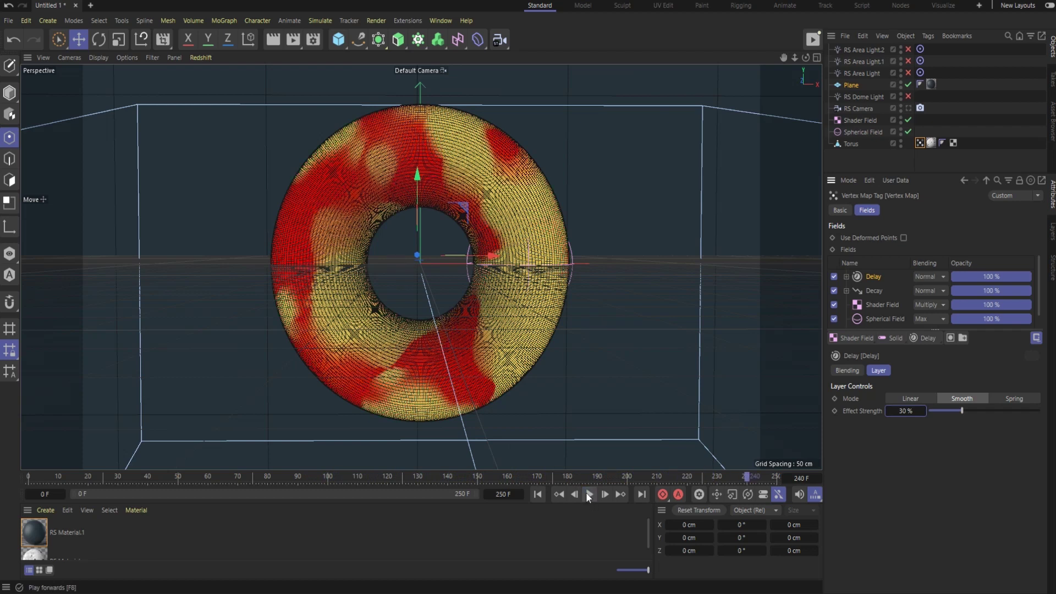
pyautogui.click(538, 493)
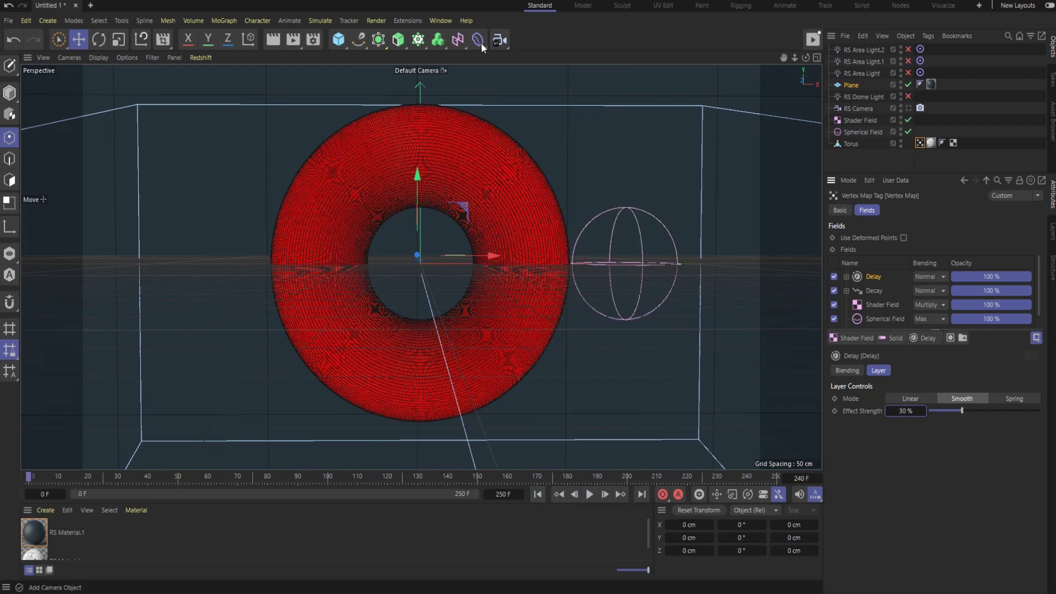
# Step: Add a Displacer under the Torus that displaces with a Surfaces > Tiles shader
pyautogui.click(479, 41)
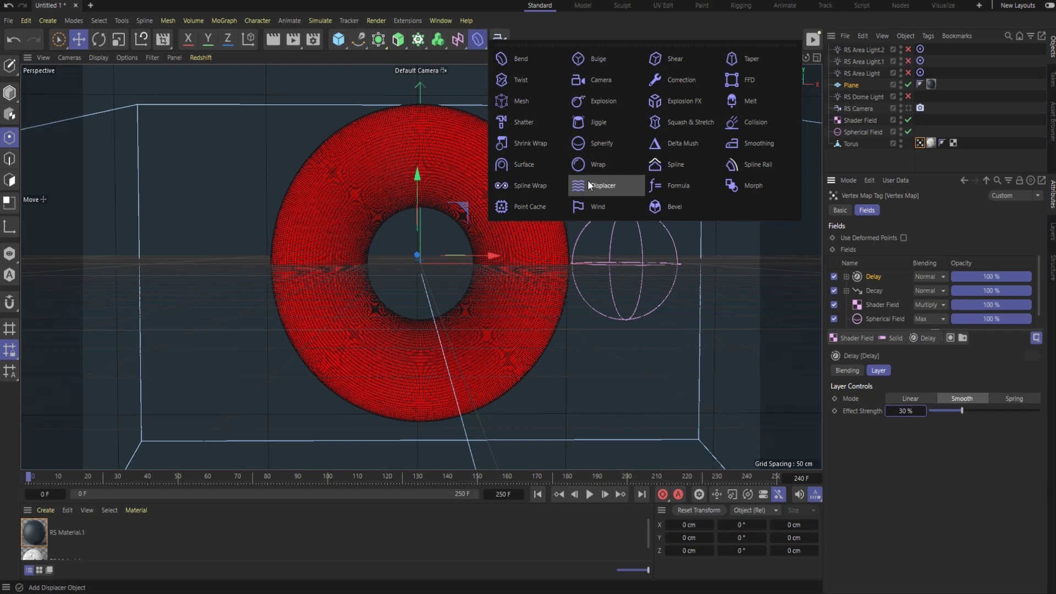
pyautogui.click(596, 185)
pyautogui.moveTo(849, 48); pyautogui.dragTo(851, 155)
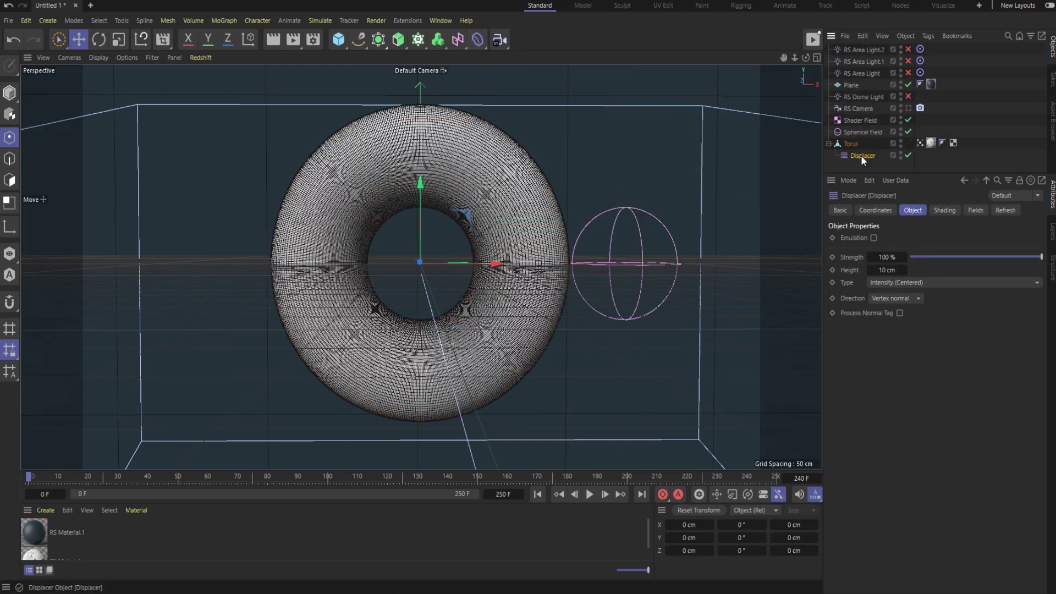
pyautogui.click(941, 210)
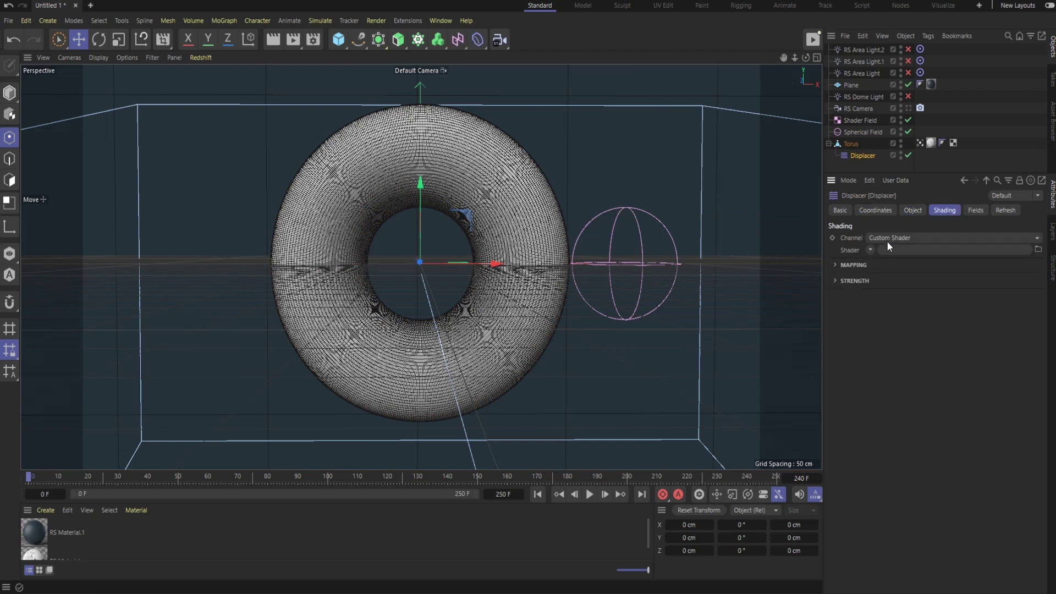
pyautogui.click(868, 250)
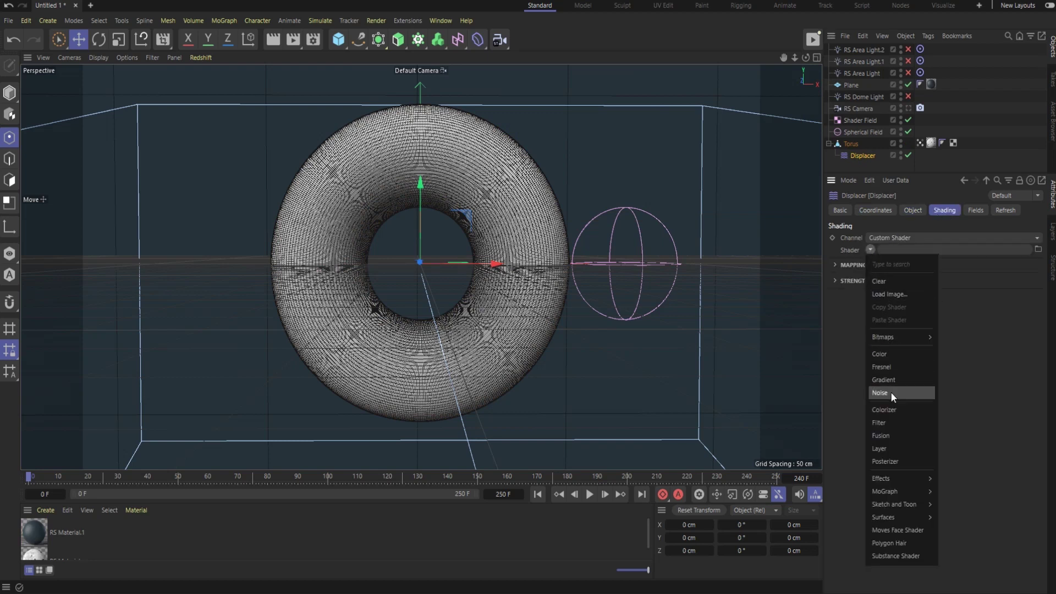
pyautogui.moveTo(895, 517)
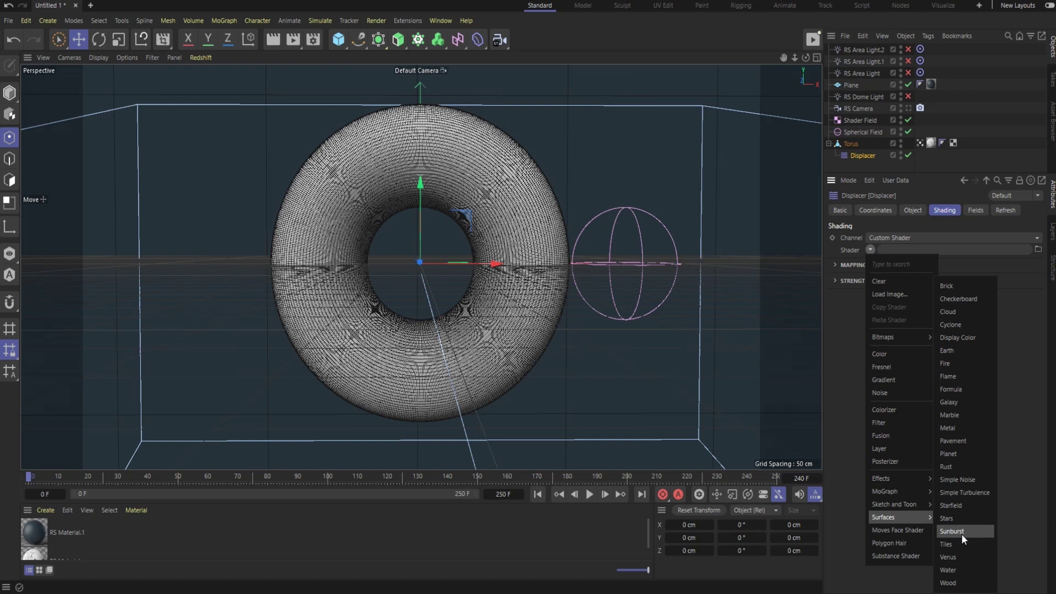
pyautogui.click(965, 543)
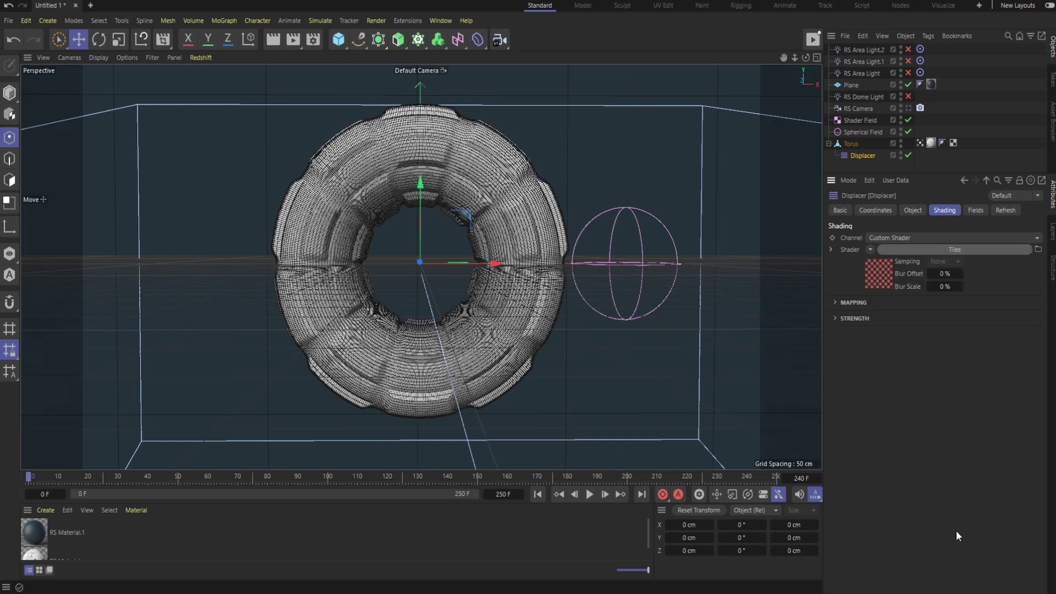
pyautogui.click(876, 275)
# Step: Make the Tiles grout white and all three tile colours black
pyautogui.click(912, 311)
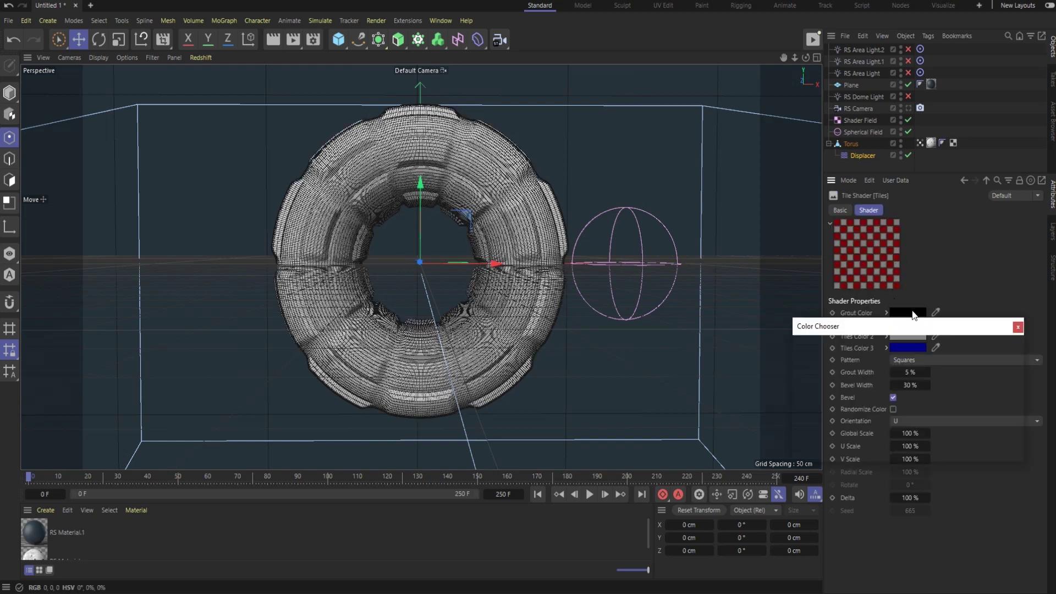
pyautogui.moveTo(934, 448)
pyautogui.mouseDown()
pyautogui.moveTo(1016, 447)
pyautogui.moveTo(886, 465)
pyautogui.mouseUp()
pyautogui.click(920, 324)
pyautogui.moveTo(925, 326); pyautogui.dragTo(910, 347)
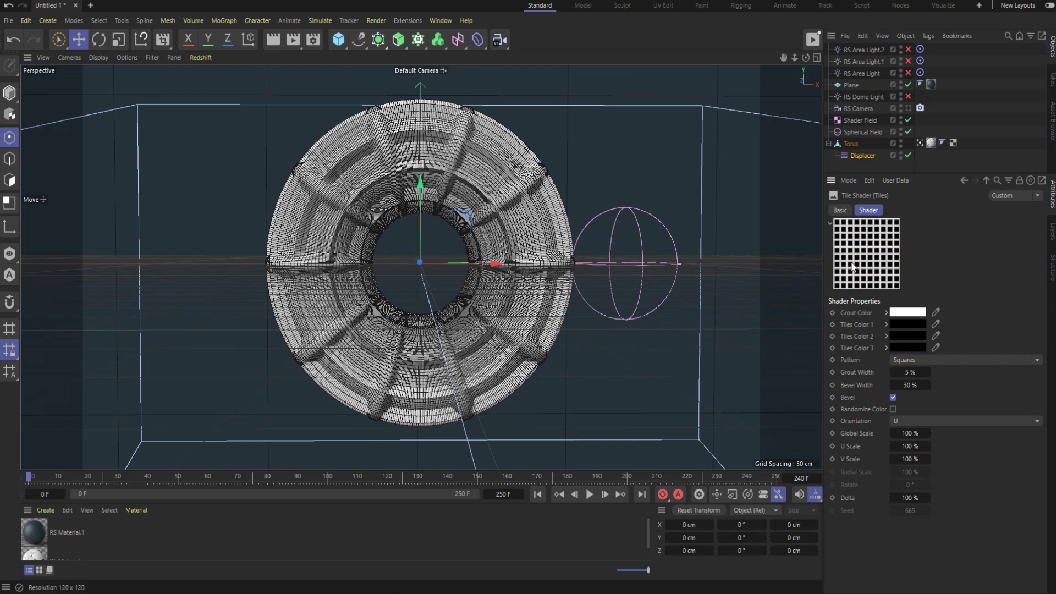
# Step: Set the tile pattern to Scales 1, orientation U, and Global Scale 20%
pyautogui.click(913, 360)
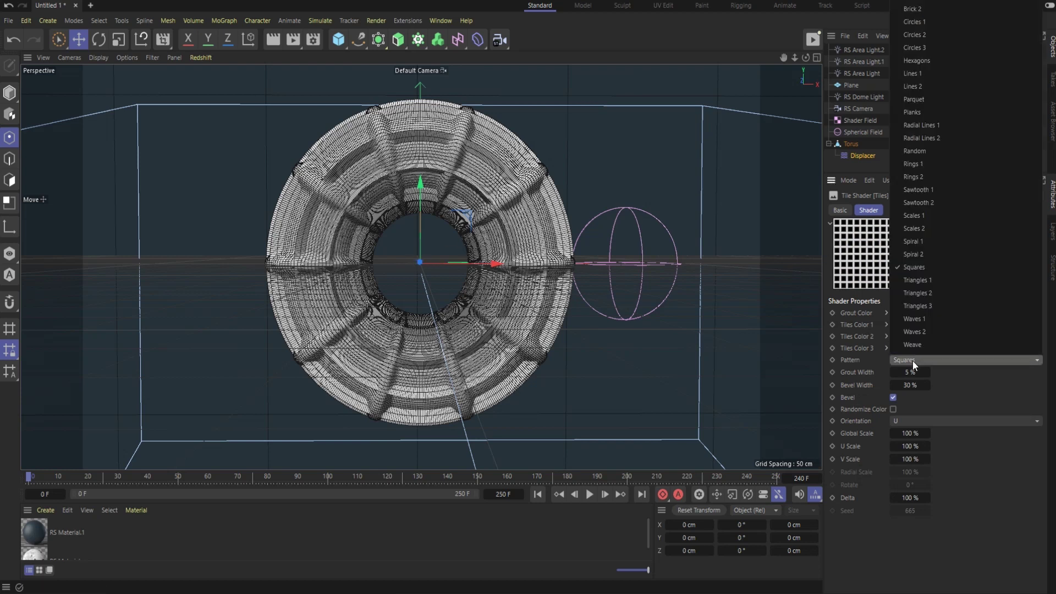
pyautogui.click(921, 218)
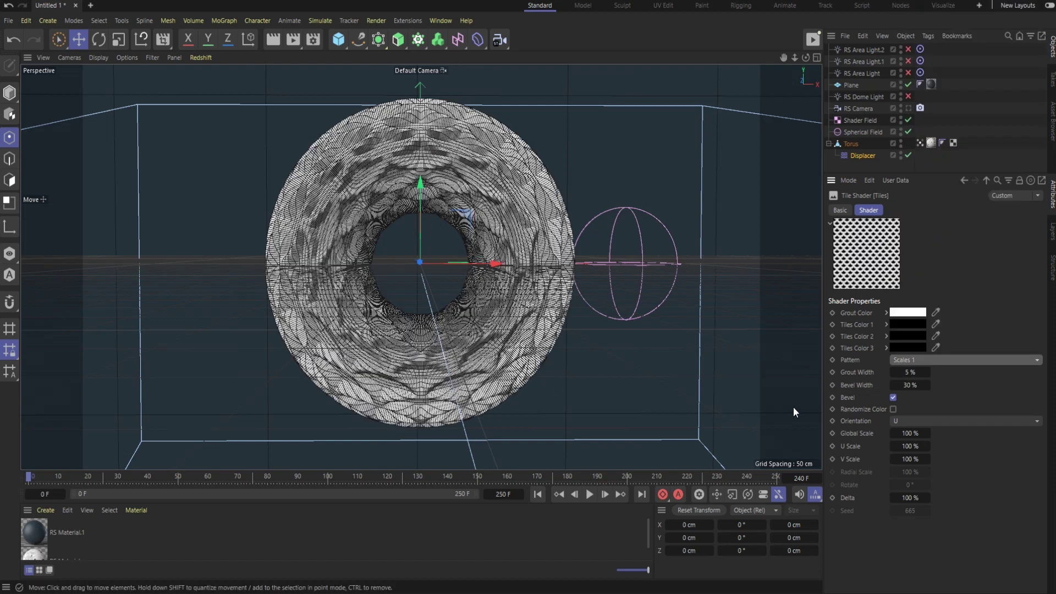
pyautogui.click(905, 420)
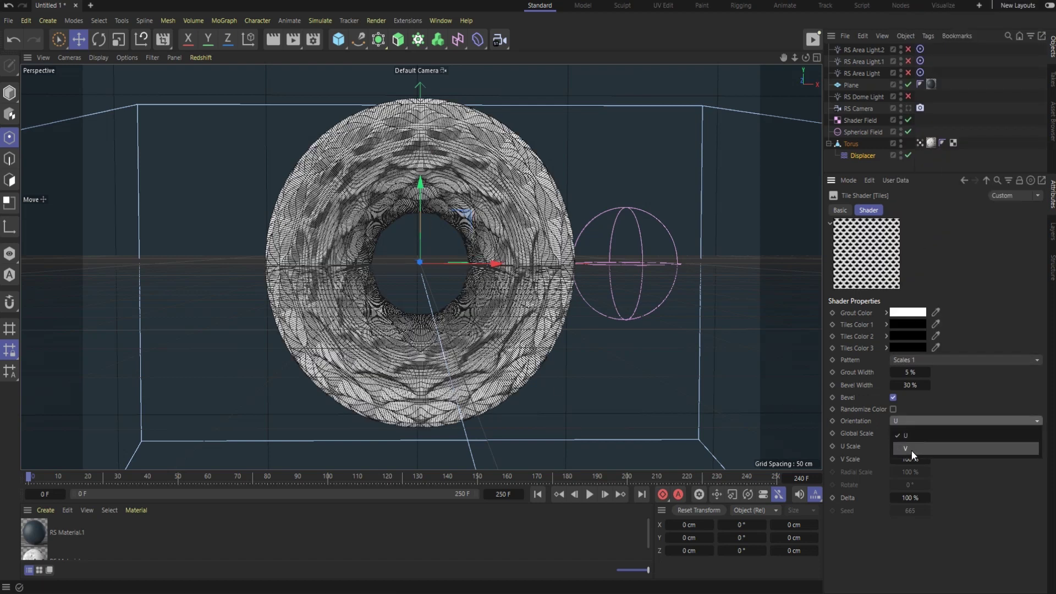
pyautogui.click(911, 450)
pyautogui.click(911, 420)
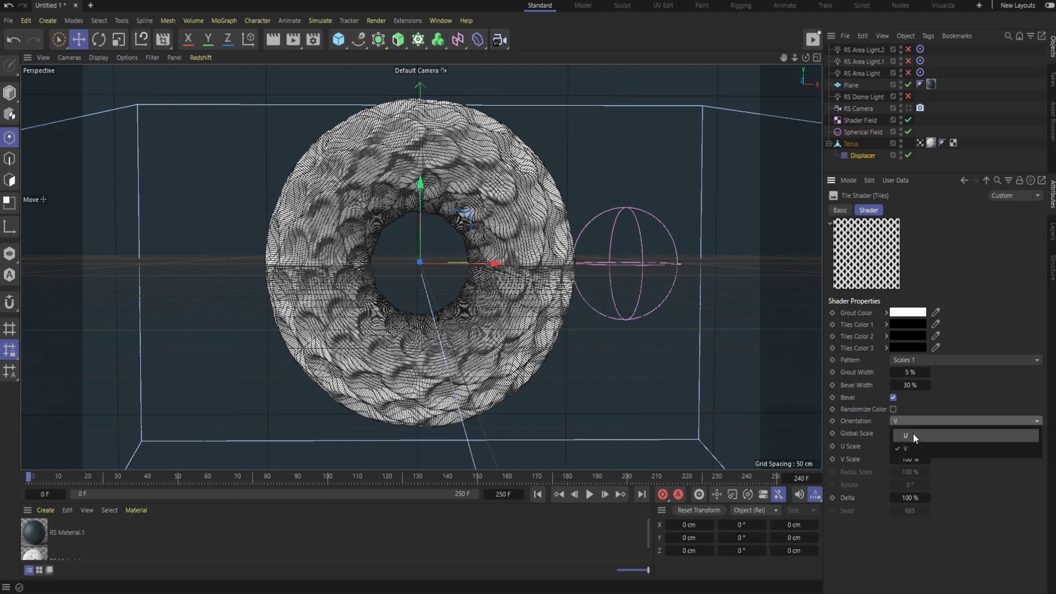
pyautogui.click(908, 434)
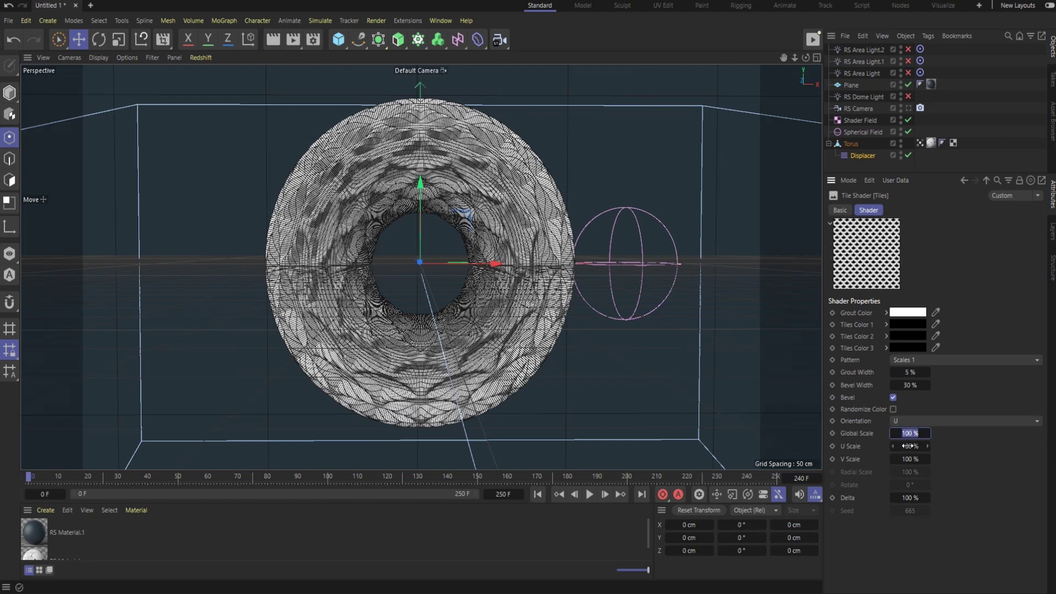
pyautogui.write('20')
pyautogui.press('Return')
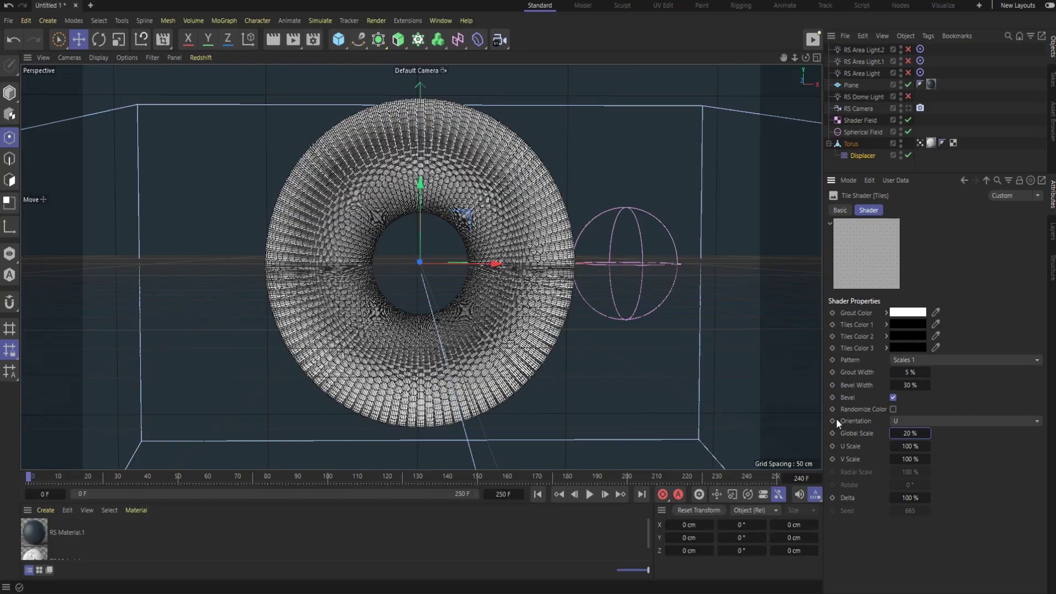
# Step: Inspect the scaled tiles on the torus, preview from frame 0, and select the Displacer
pyautogui.scroll(2, 510, 184)
pyautogui.scroll(2, 496, 175)
pyautogui.moveTo(430, 217)
pyautogui.keyDown('alt'); pyautogui.mouseDown()
pyautogui.moveTo(441, 283)
pyautogui.moveTo(394, 231)
pyautogui.moveTo(375, 233)
pyautogui.moveTo(396, 234)
pyautogui.mouseUp(); pyautogui.keyUp('alt')
pyautogui.scroll(-2, 402, 229)
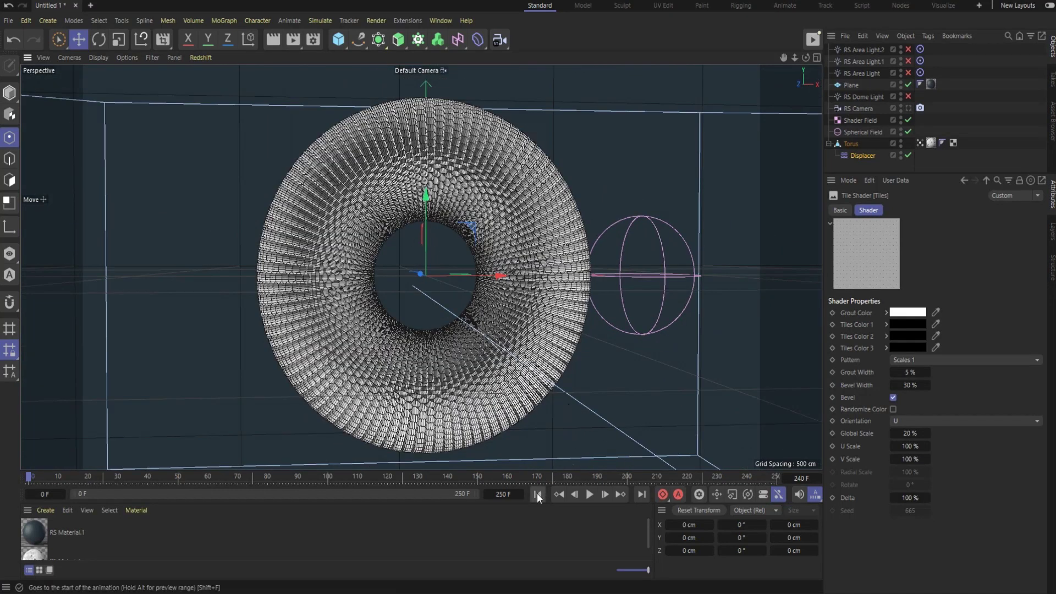
pyautogui.click(589, 494)
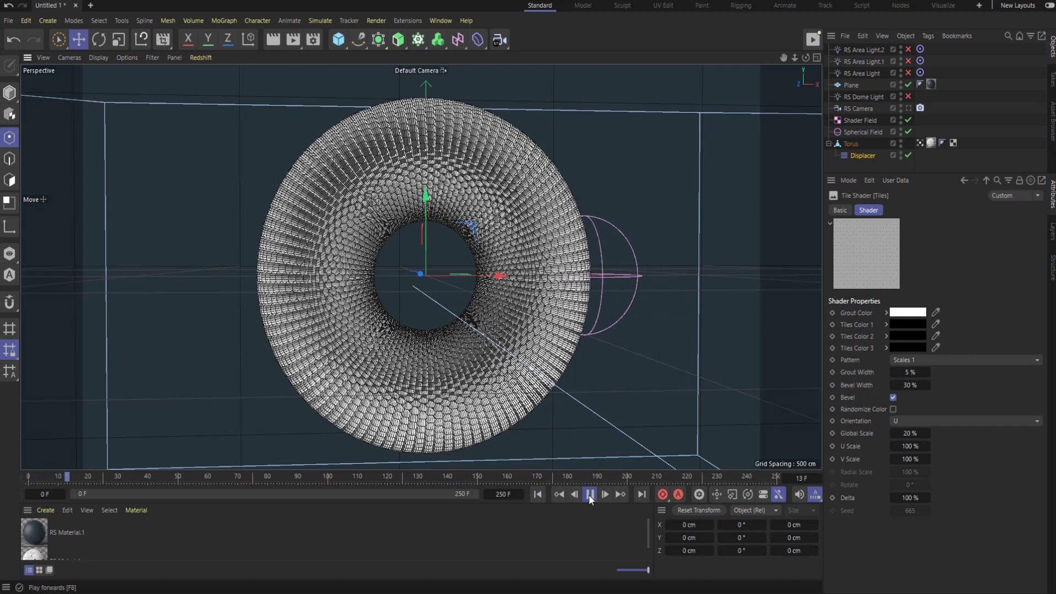
pyautogui.click(537, 494)
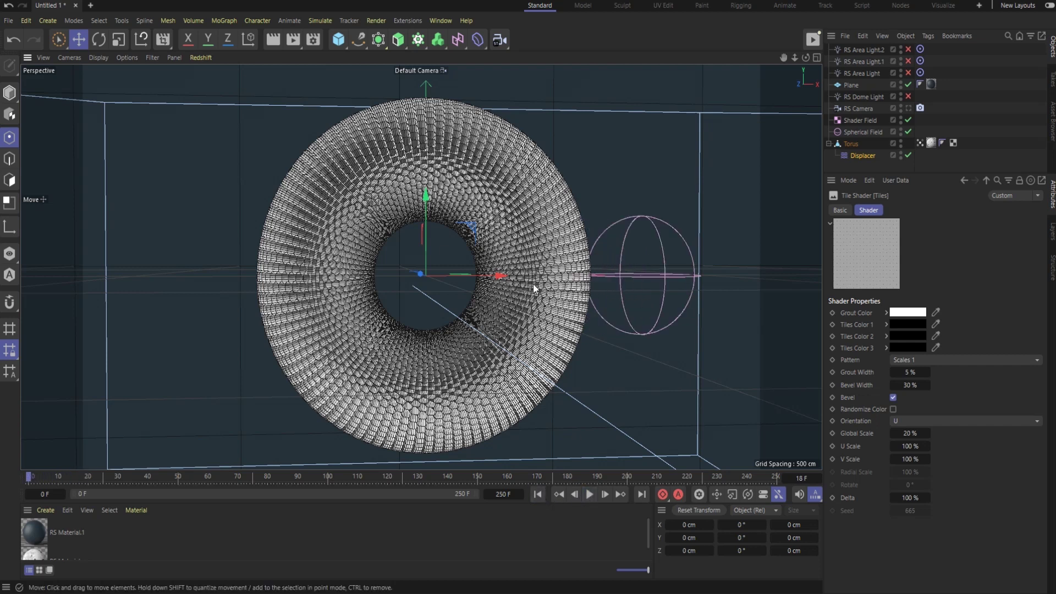
pyautogui.click(859, 156)
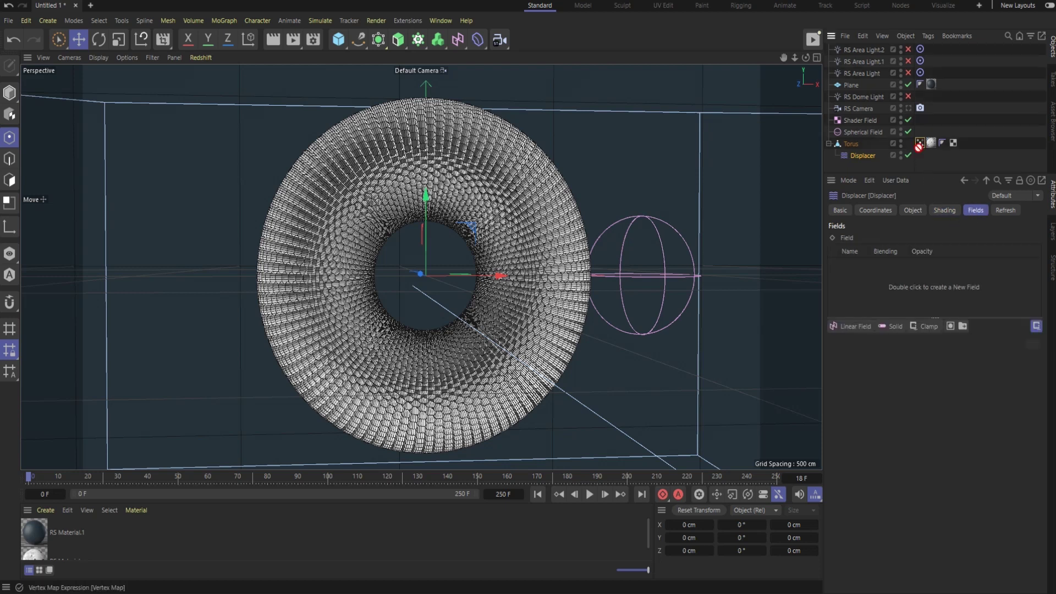
# Step: Add the Vertex Map as the Displacer's field, switch to Gouraud Shading, and preview playback
pyautogui.moveTo(883, 280); pyautogui.dragTo(882, 280)
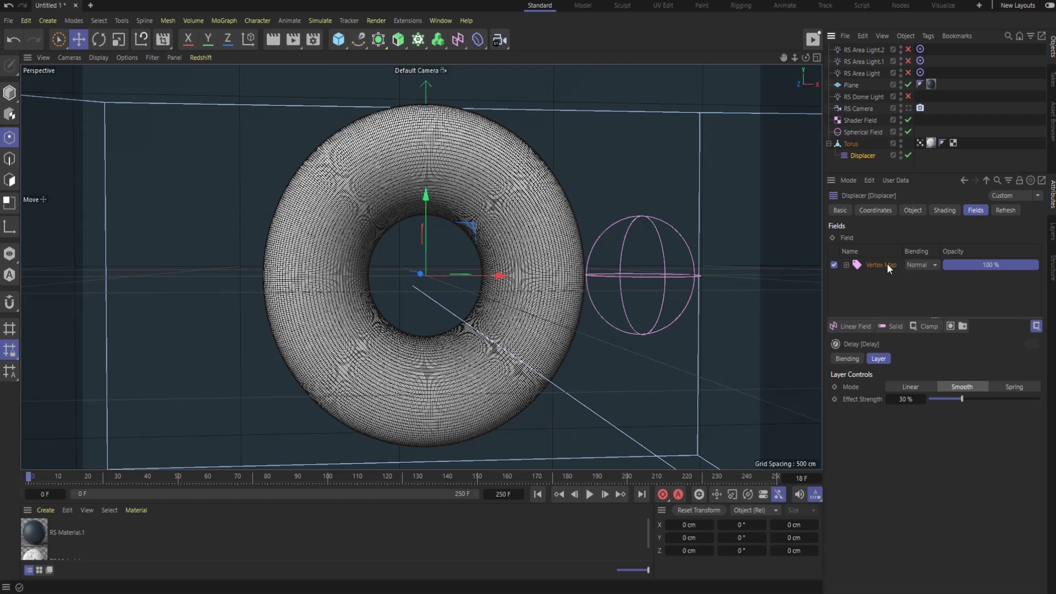
pyautogui.click(592, 494)
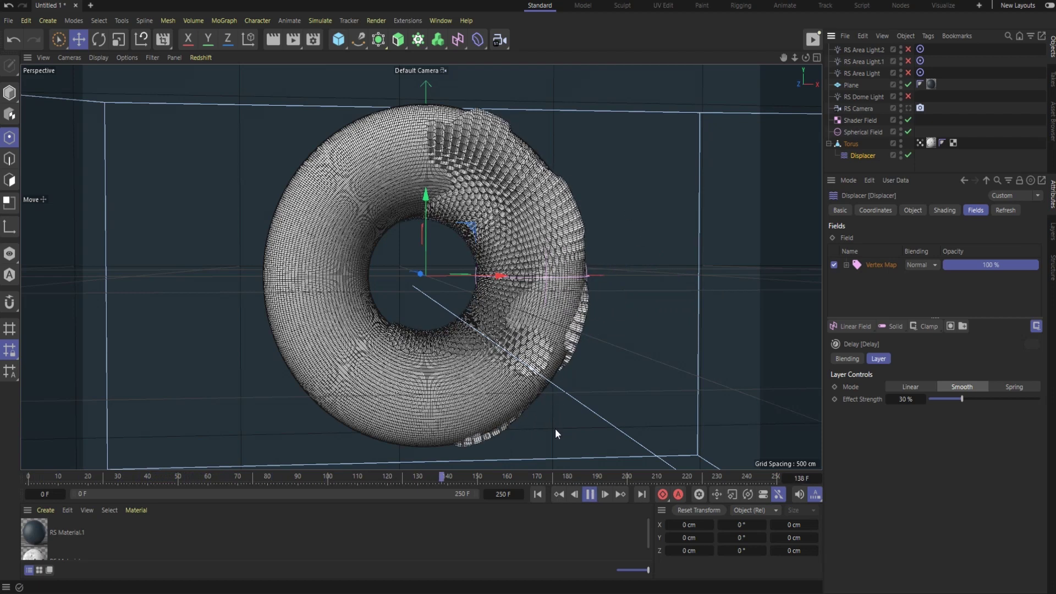
pyautogui.click(589, 494)
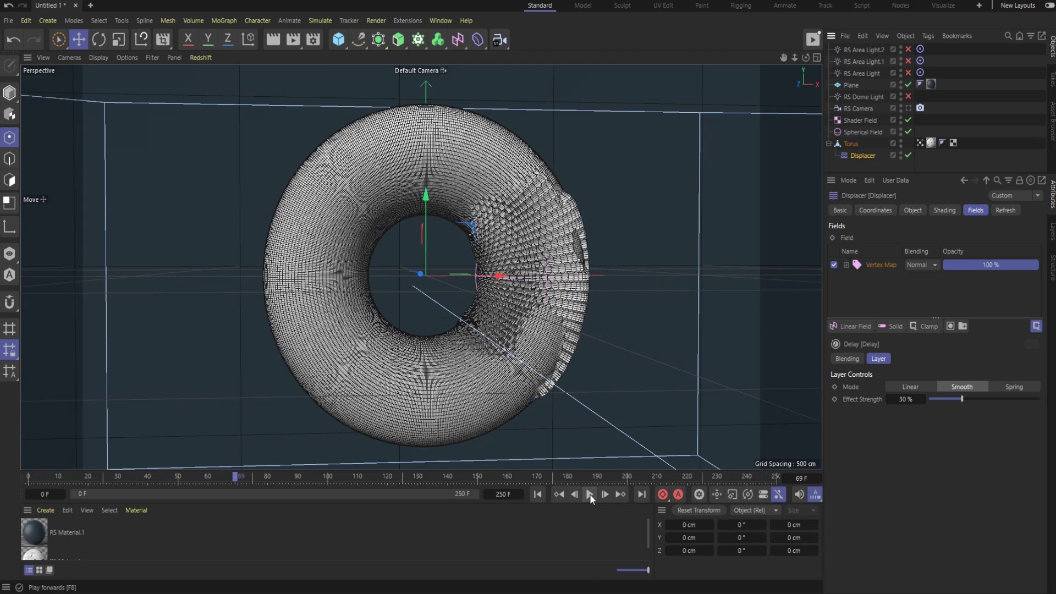
pyautogui.click(104, 58)
pyautogui.click(160, 90)
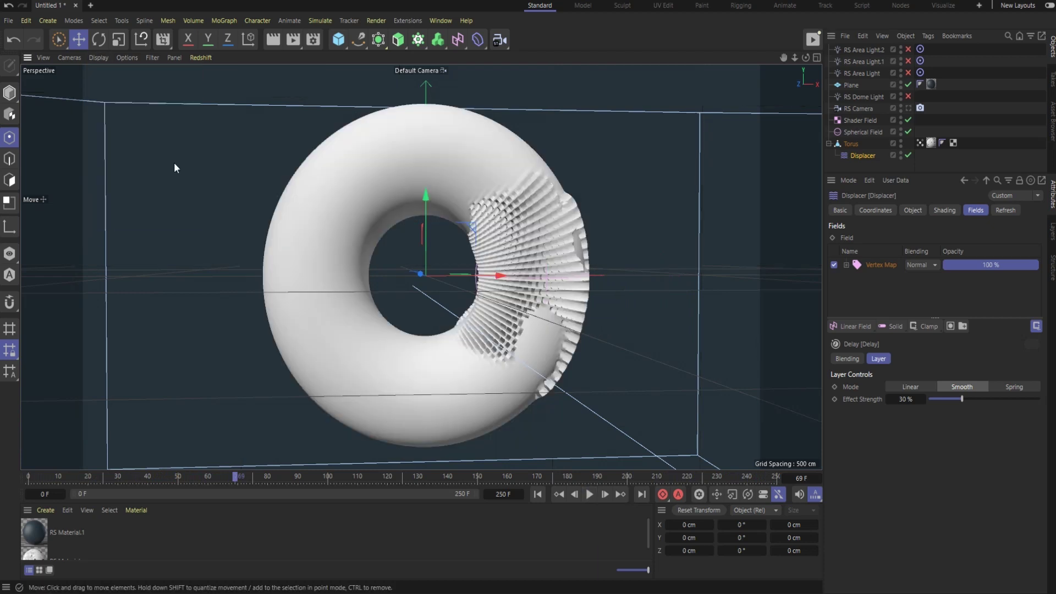
pyautogui.click(589, 494)
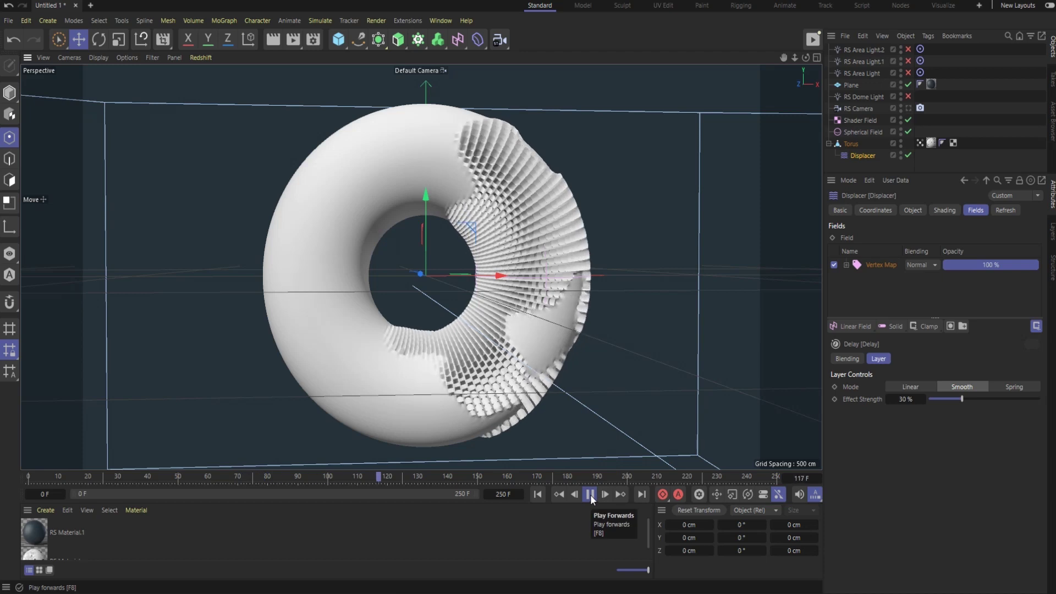
pyautogui.click(589, 494)
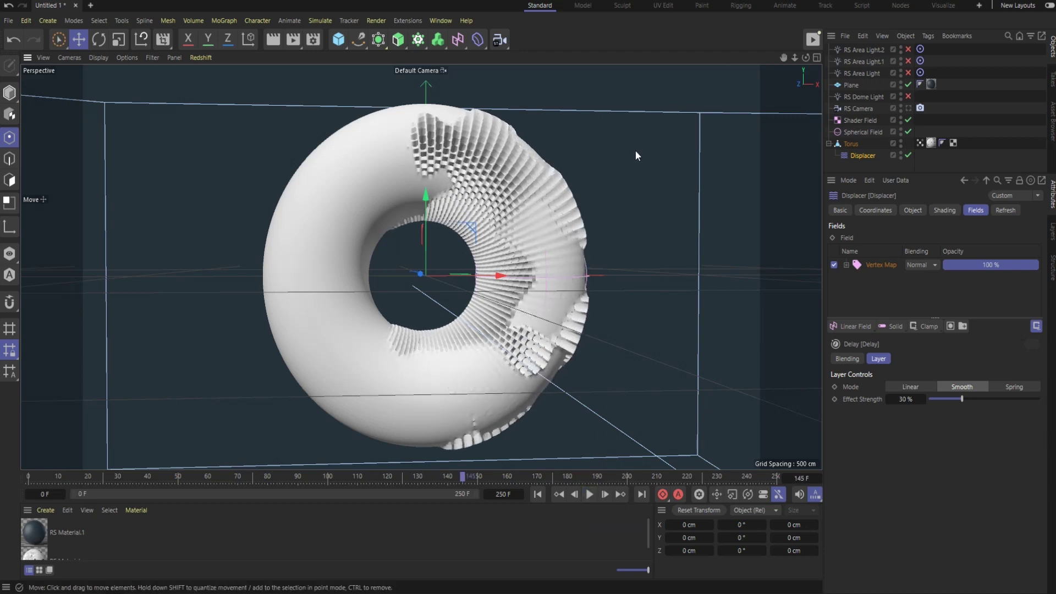
pyautogui.click(853, 145)
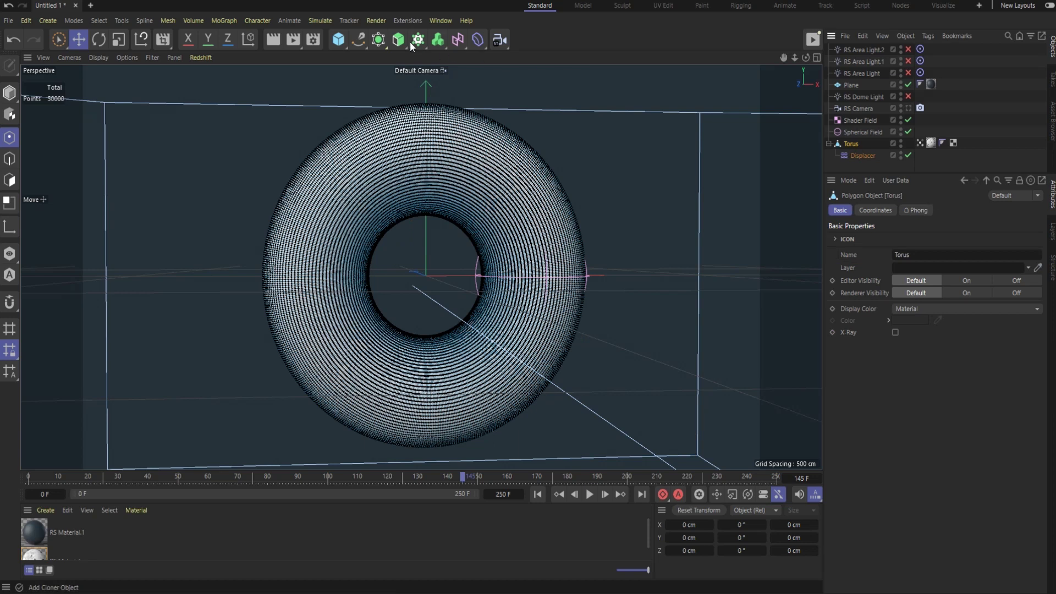
# Step: Parent the Torus under a new Subdivision Surface and enlarge the object list
pyautogui.click(378, 39)
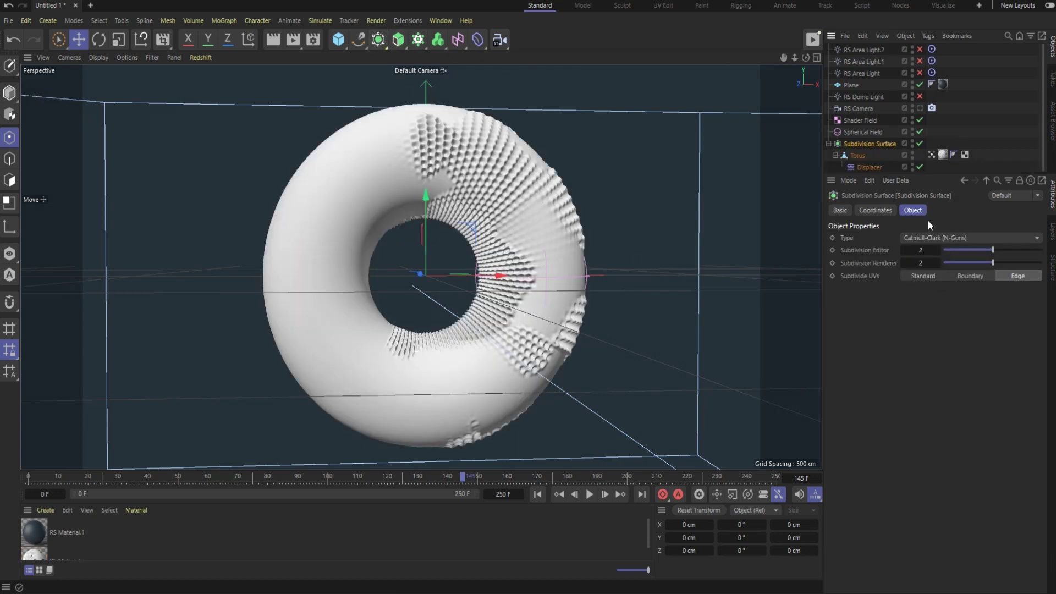
pyautogui.moveTo(918, 174); pyautogui.dragTo(918, 205)
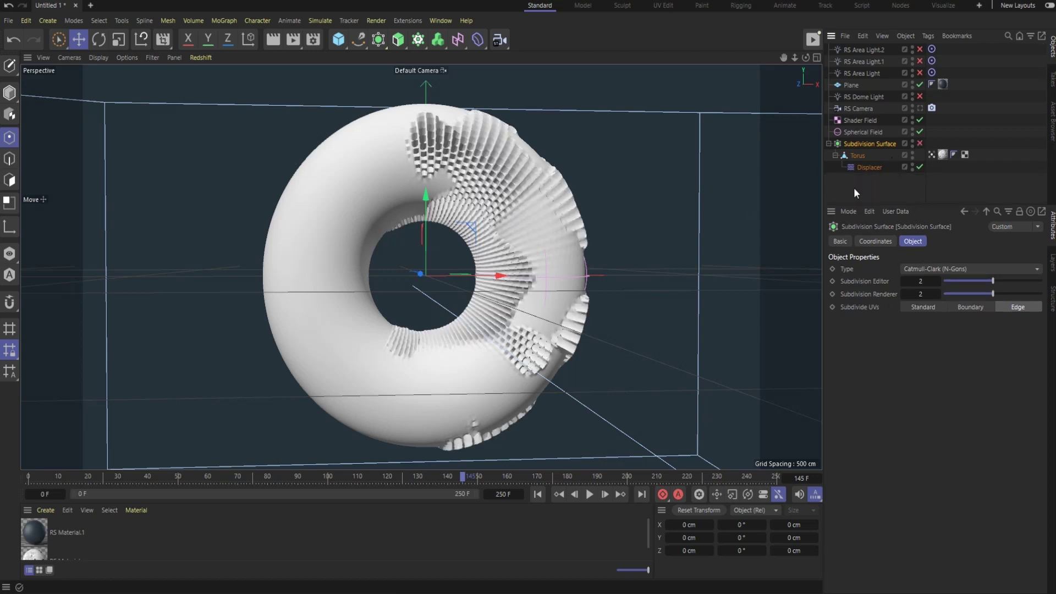
pyautogui.click(478, 40)
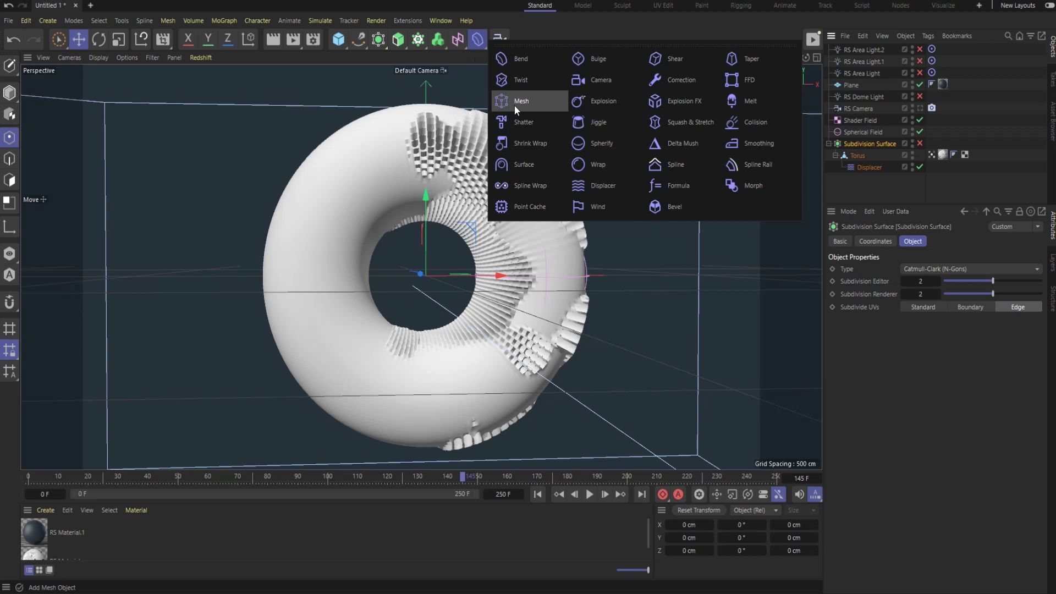
# Step: Add a Jiggle deformer under the Torus below Displacer with Structural 20%, and preview it
pyautogui.click(597, 122)
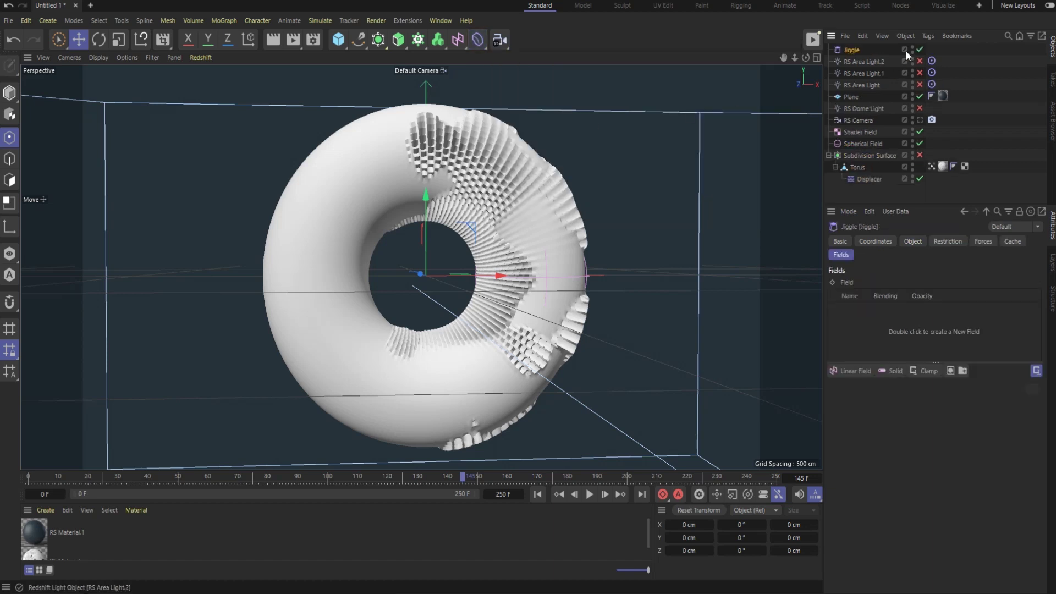
pyautogui.moveTo(870, 187); pyautogui.dragTo(875, 194)
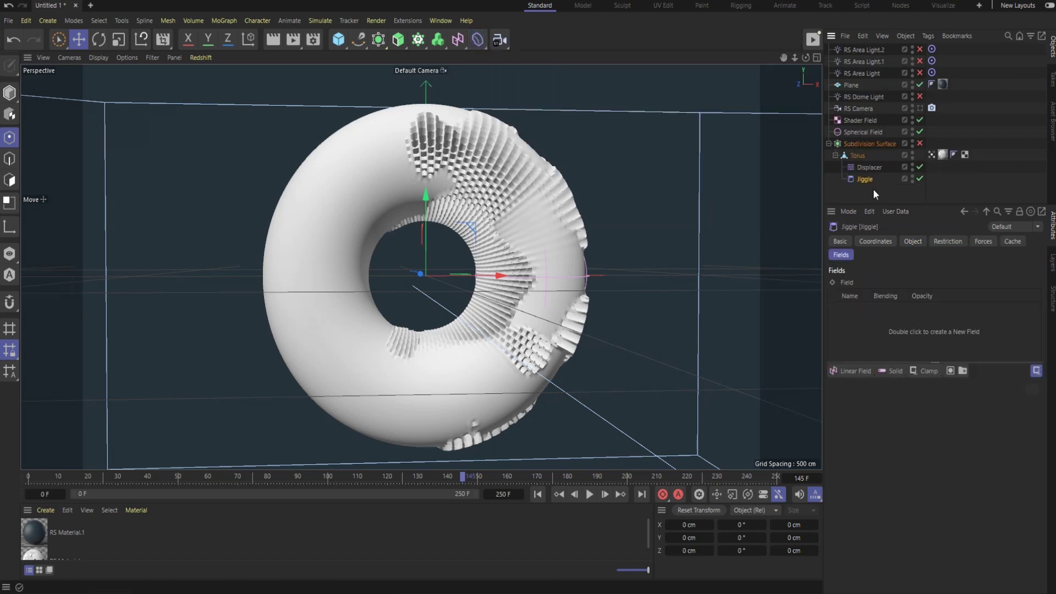
pyautogui.click(920, 243)
pyautogui.click(947, 345)
pyautogui.click(945, 345)
pyautogui.click(539, 496)
pyautogui.click(590, 496)
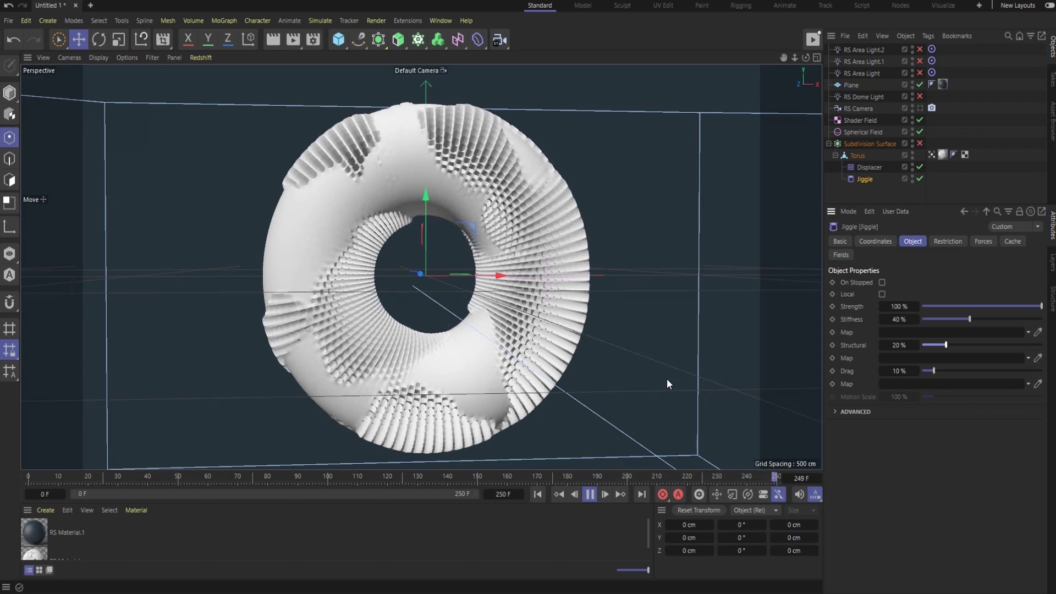
pyautogui.click(591, 494)
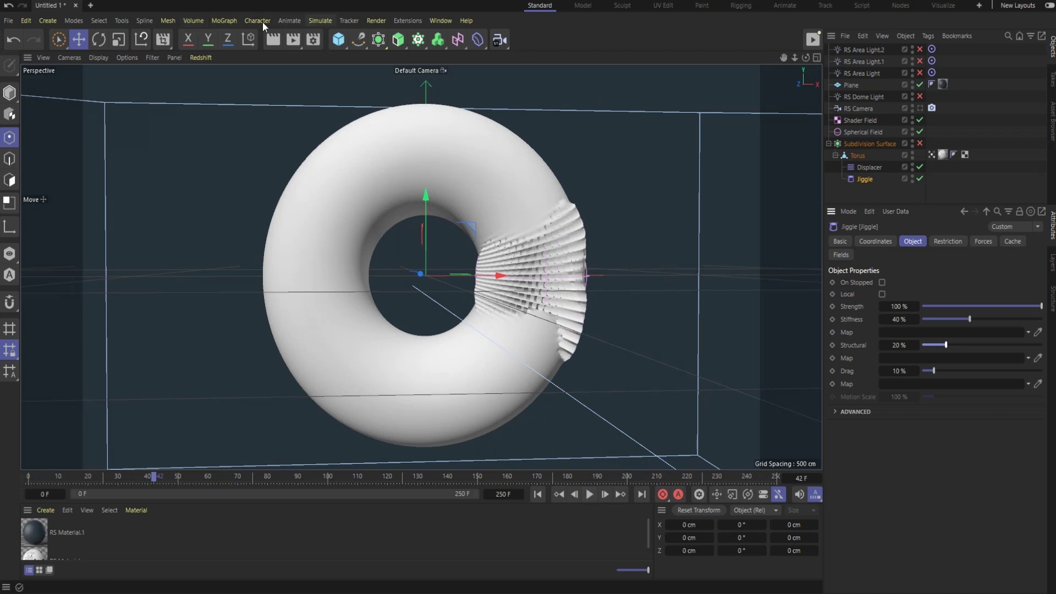
pyautogui.click(224, 21)
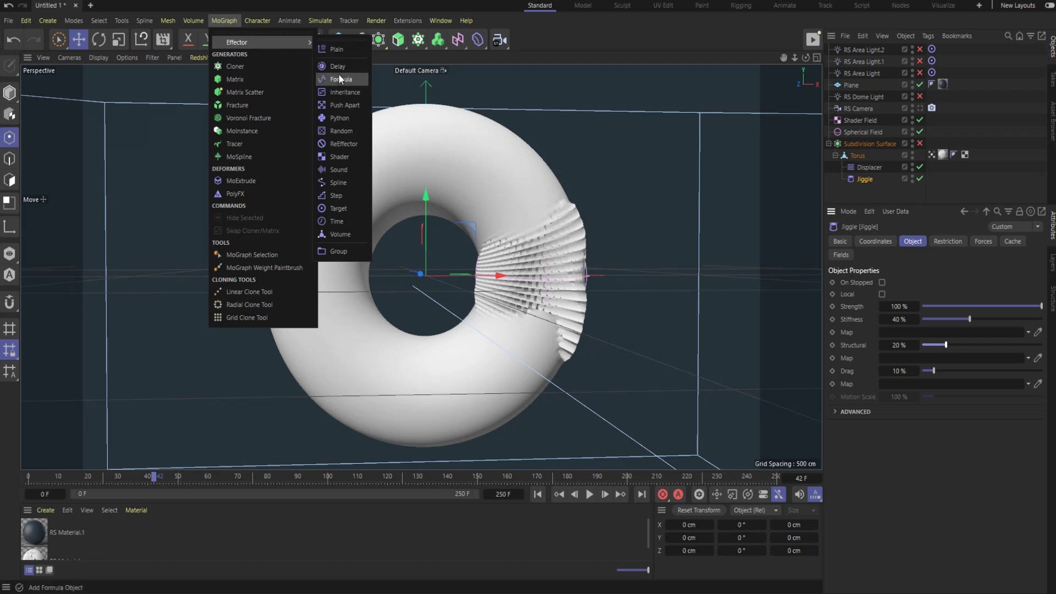
# Step: Add a Delay effector under the Torus below Jiggle, set to Point deformation, and preview
pyautogui.click(348, 66)
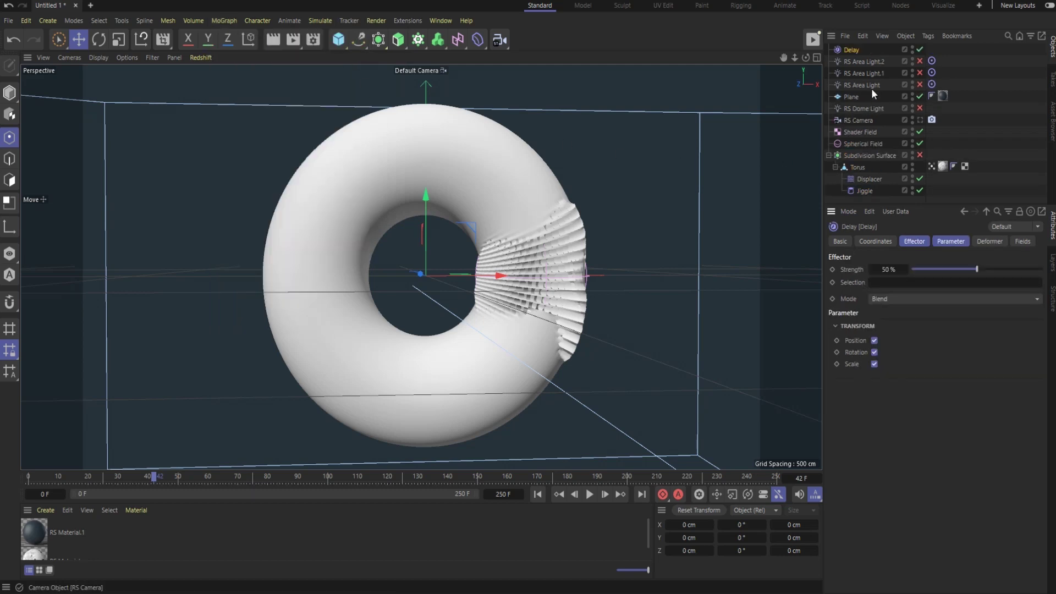
pyautogui.moveTo(849, 52); pyautogui.dragTo(873, 196)
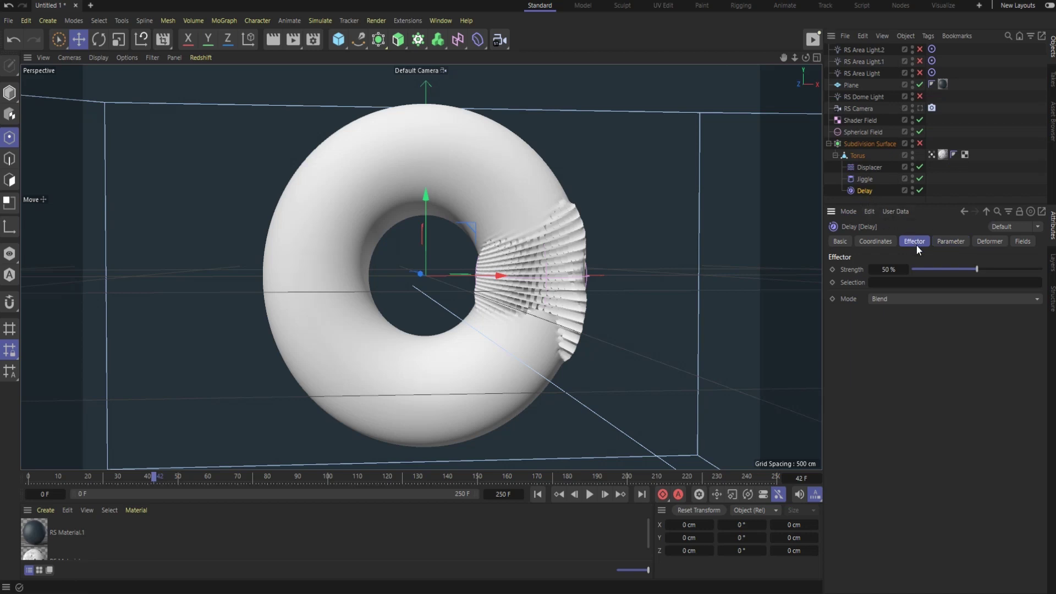
pyautogui.click(900, 299)
pyautogui.click(902, 302)
pyautogui.click(958, 240)
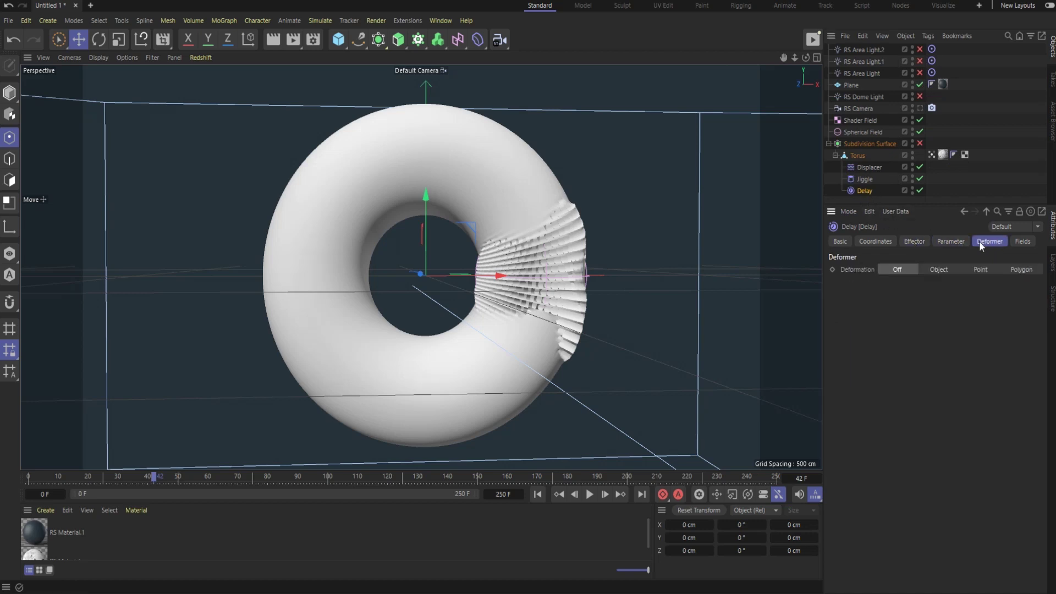
pyautogui.click(982, 268)
pyautogui.click(537, 494)
pyautogui.click(588, 494)
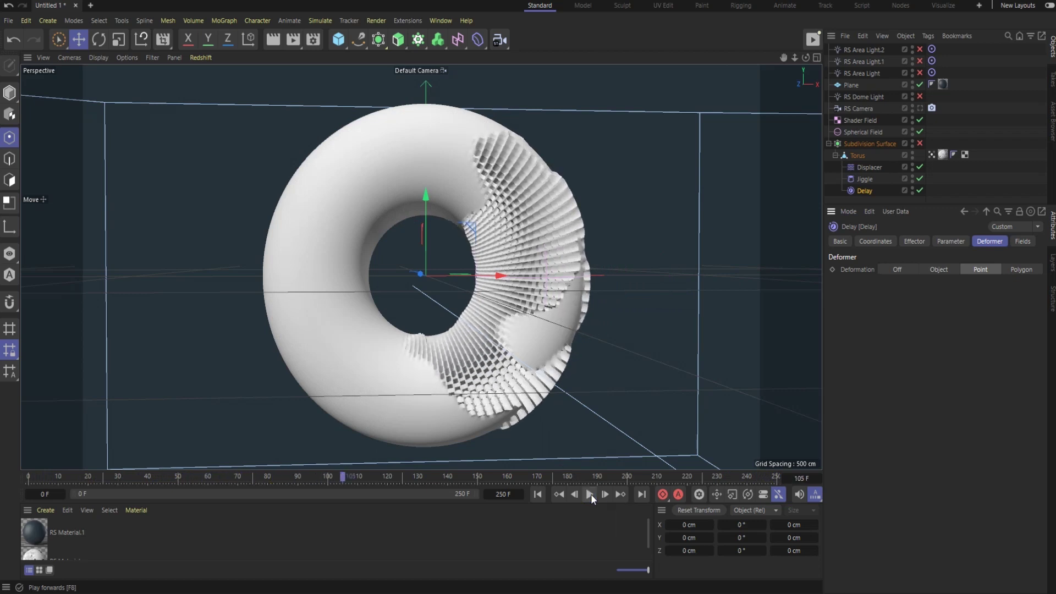
# Step: Preview to frame 110, enable the Subdivision Surface, and zoom to a closer side view
pyautogui.click(865, 168)
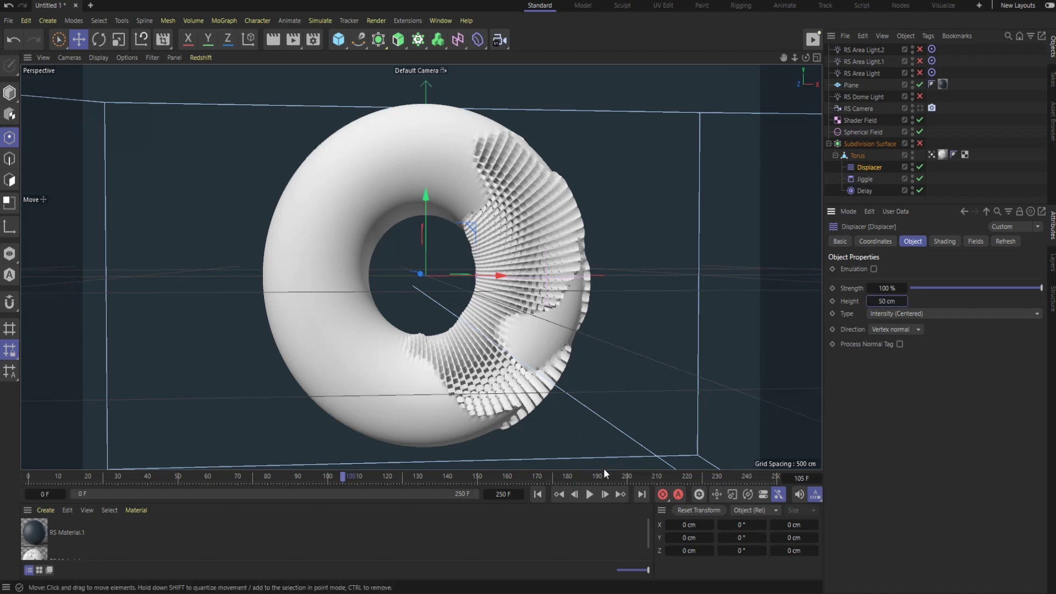
pyautogui.click(536, 494)
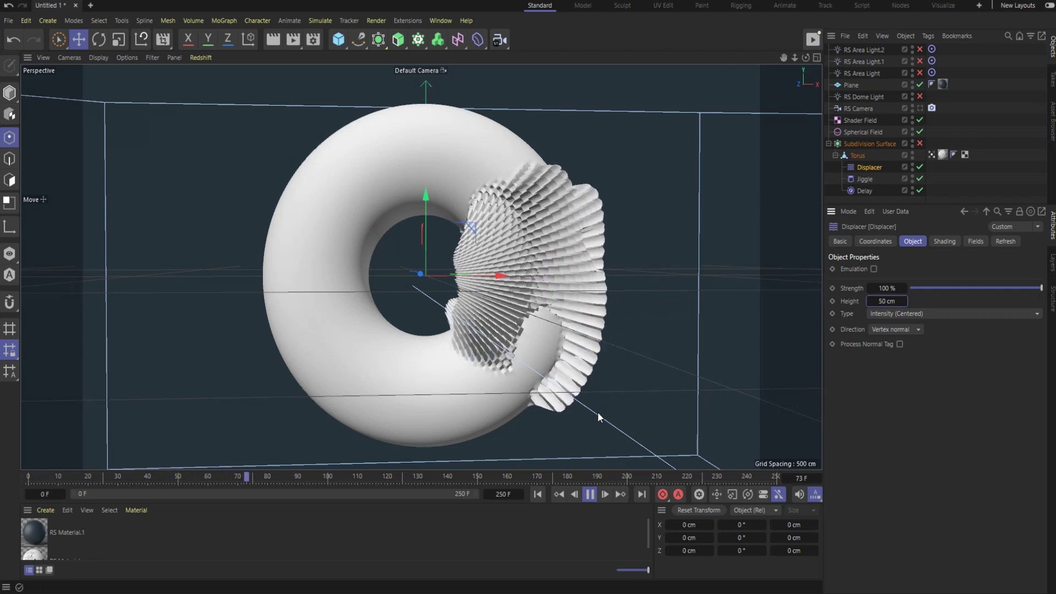
pyautogui.click(589, 494)
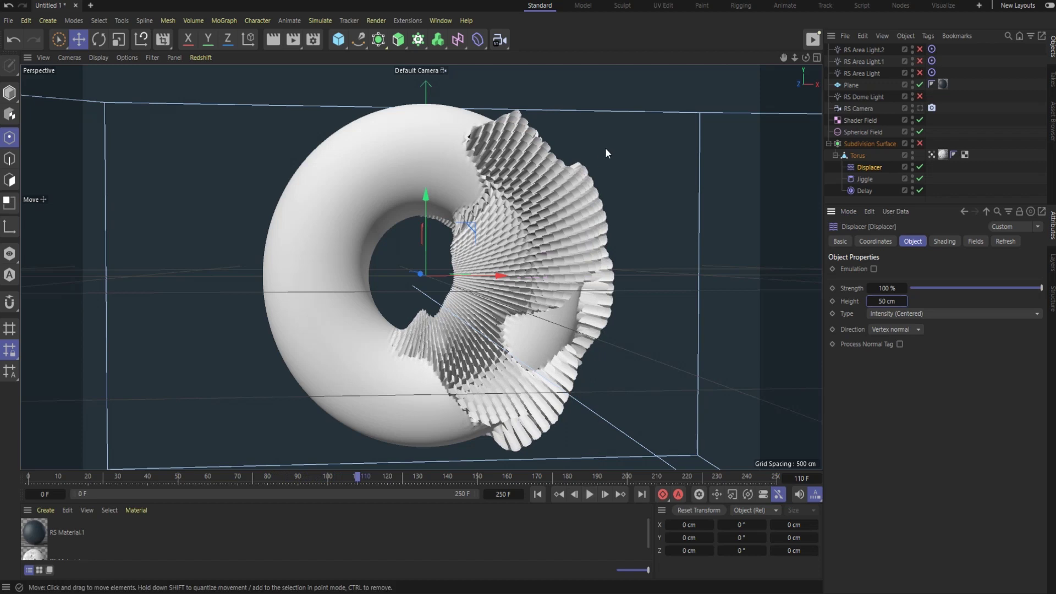
pyautogui.click(920, 143)
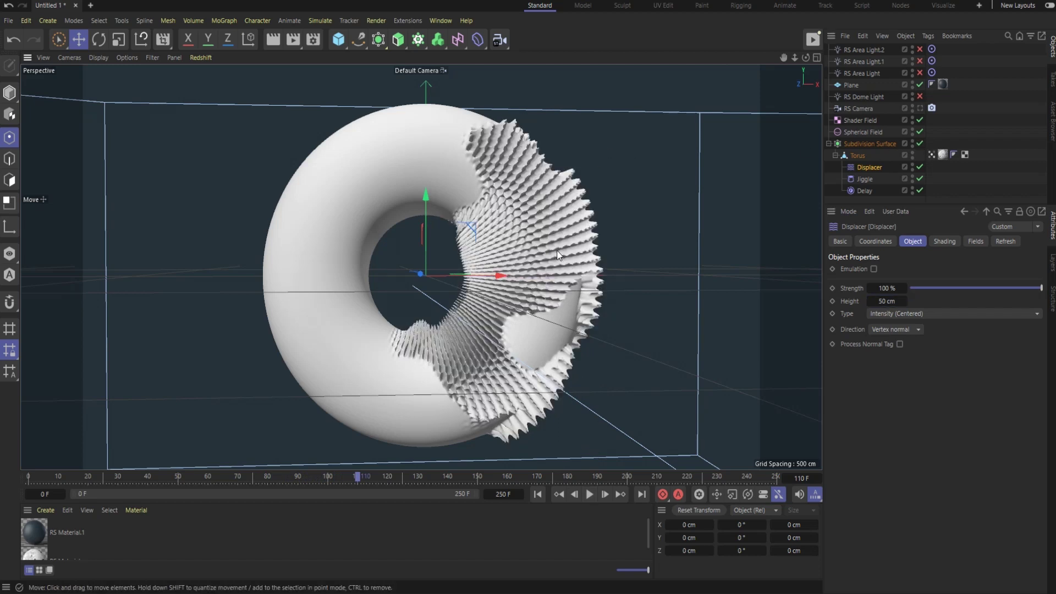
pyautogui.scroll(2, 557, 254)
pyautogui.moveTo(474, 305)
pyautogui.keyDown('alt'); pyautogui.mouseDown()
pyautogui.moveTo(546, 282)
pyautogui.moveTo(496, 243)
pyautogui.mouseUp(); pyautogui.keyUp('alt')
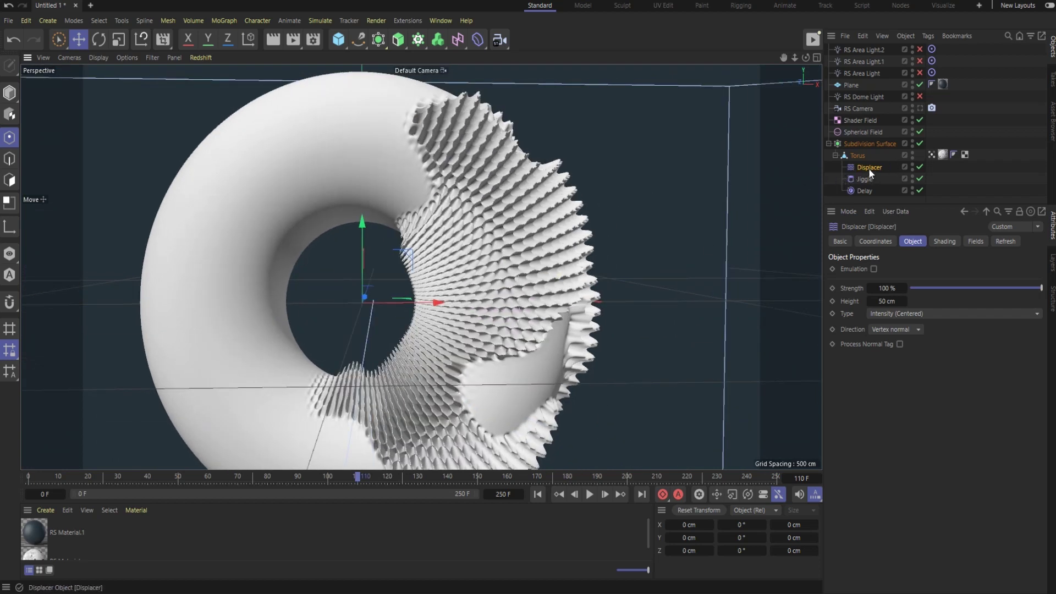
# Step: Switch the displacement type to Intensity and turn off the Subdivision Surface
pyautogui.click(883, 315)
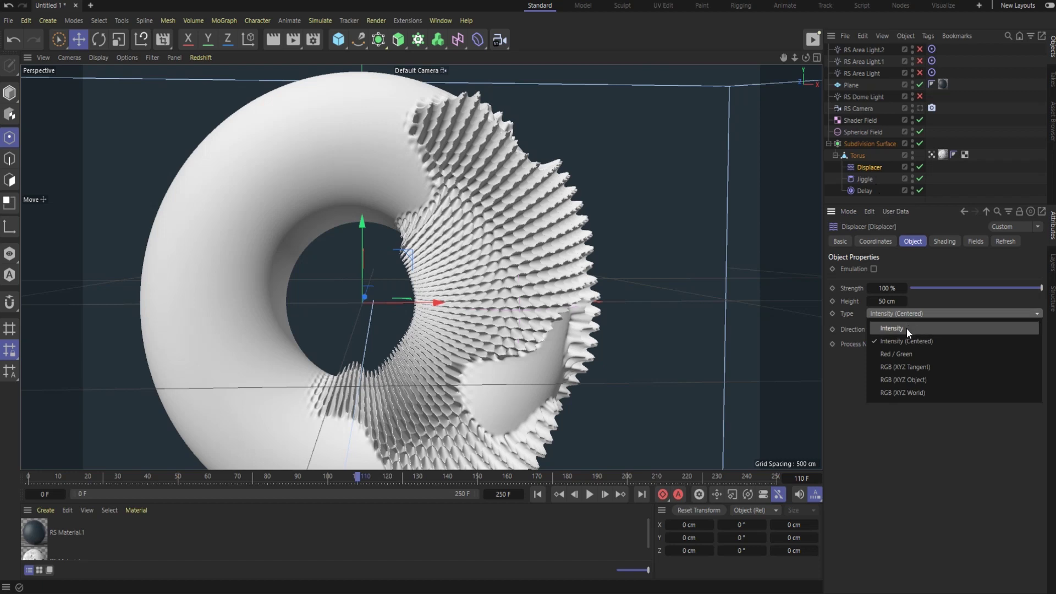
pyautogui.click(906, 328)
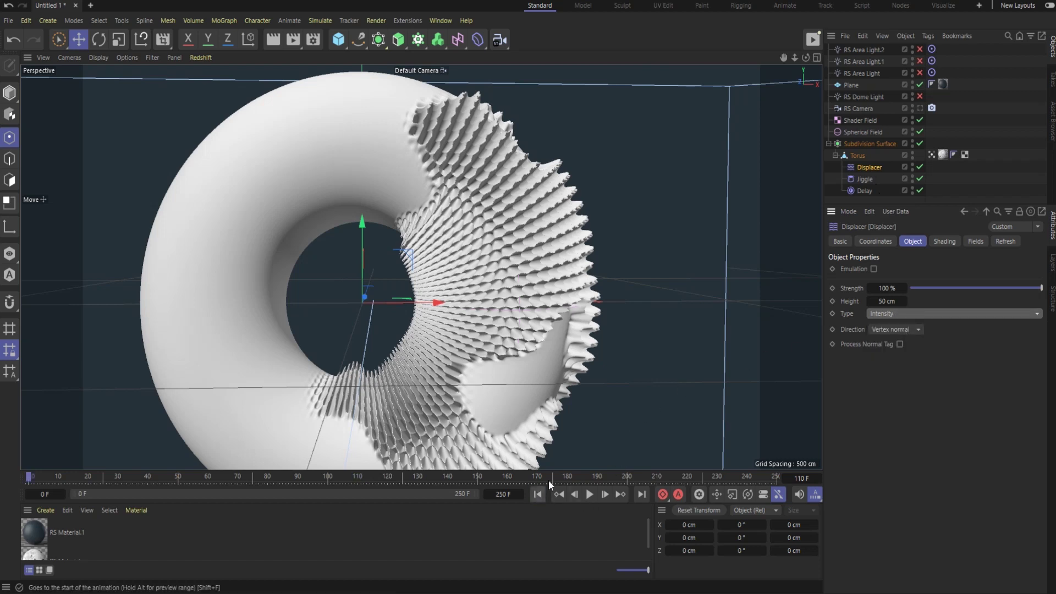
pyautogui.click(920, 144)
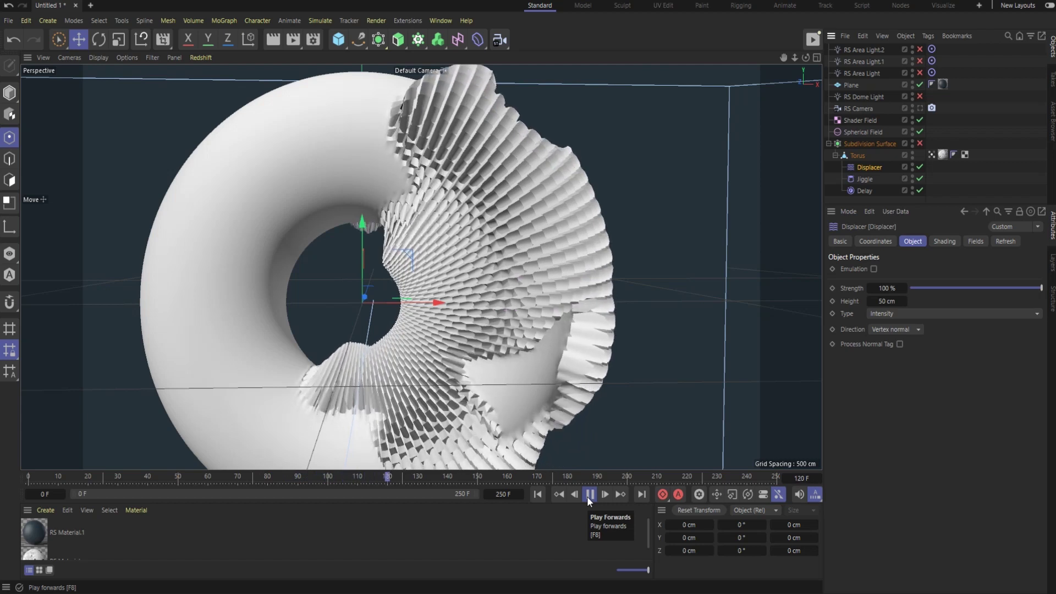
# Step: Preview the displacement animation, then rewind the timeline to frame 0
pyautogui.click(589, 495)
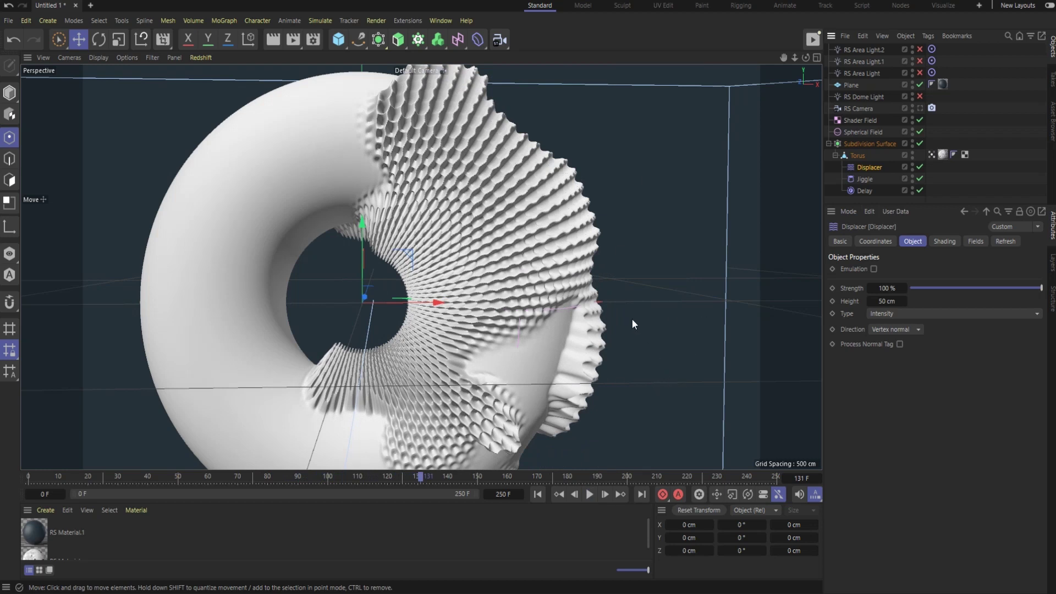
pyautogui.scroll(-2, 631, 321)
pyautogui.scroll(-2, 631, 318)
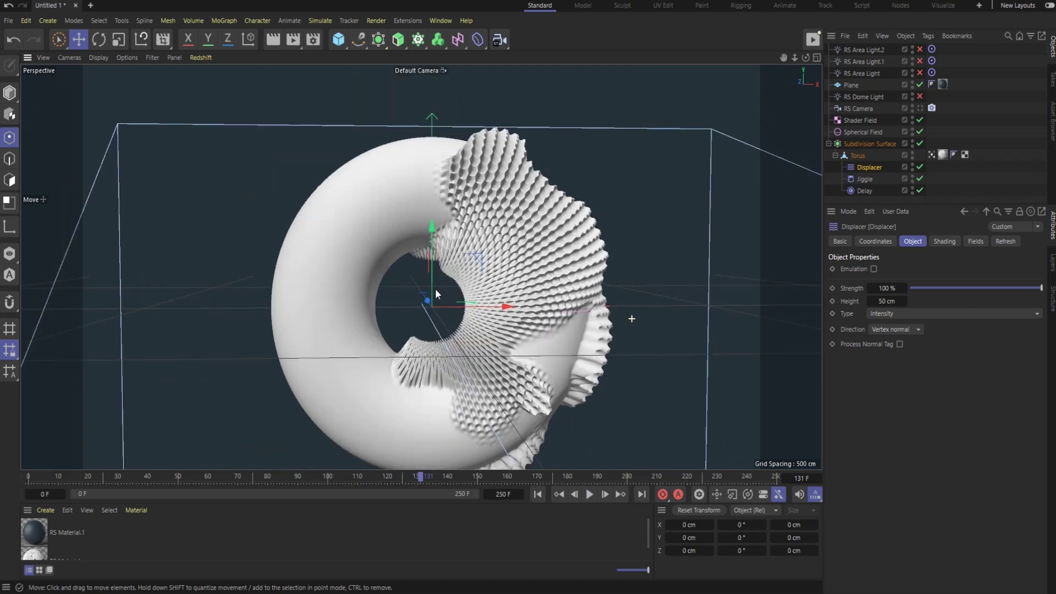
pyautogui.click(590, 495)
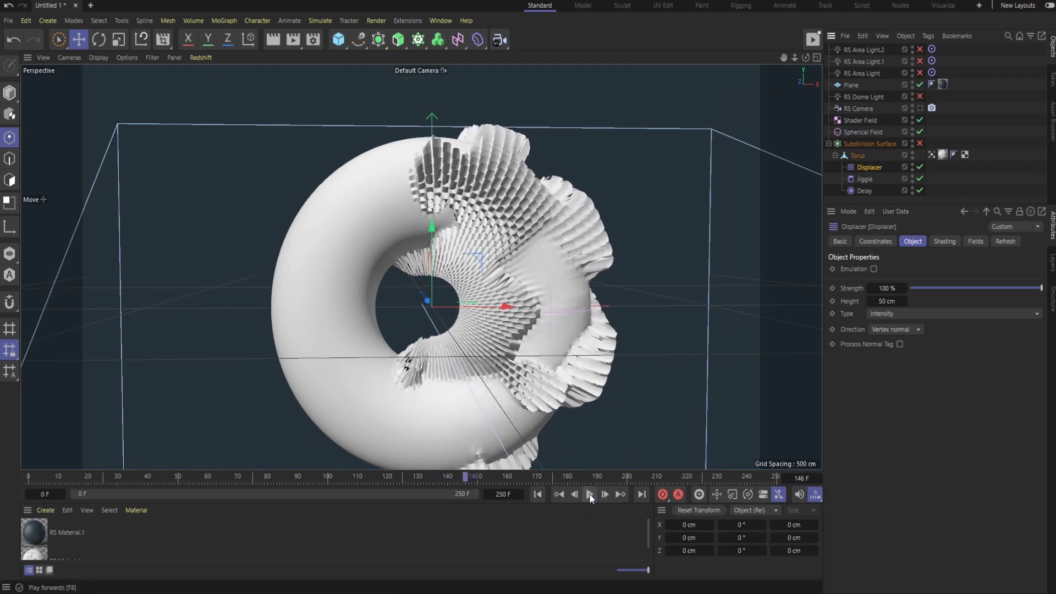
pyautogui.click(539, 494)
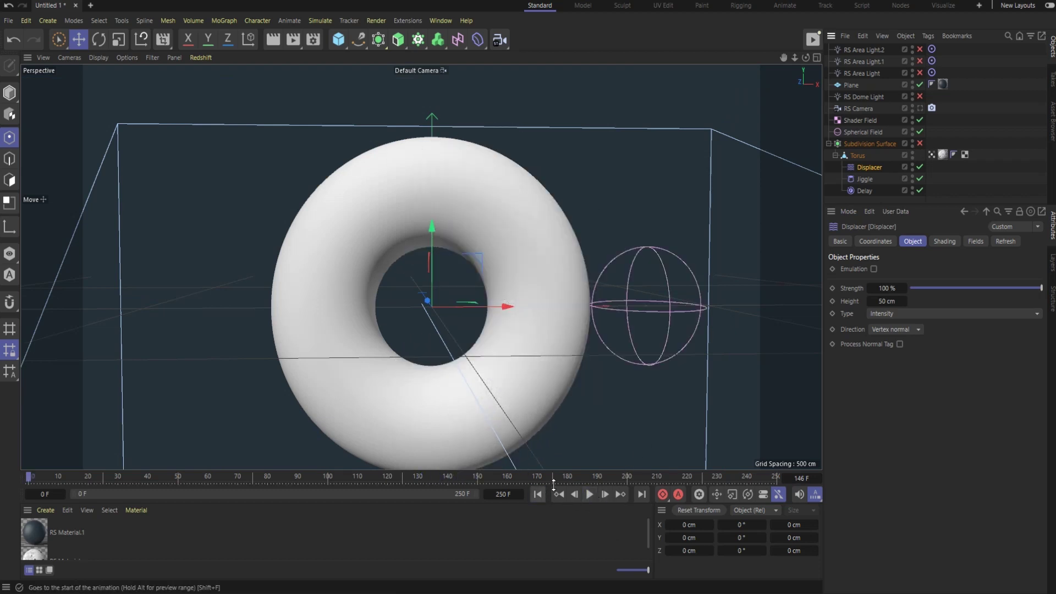
pyautogui.scroll(-2, 525, 231)
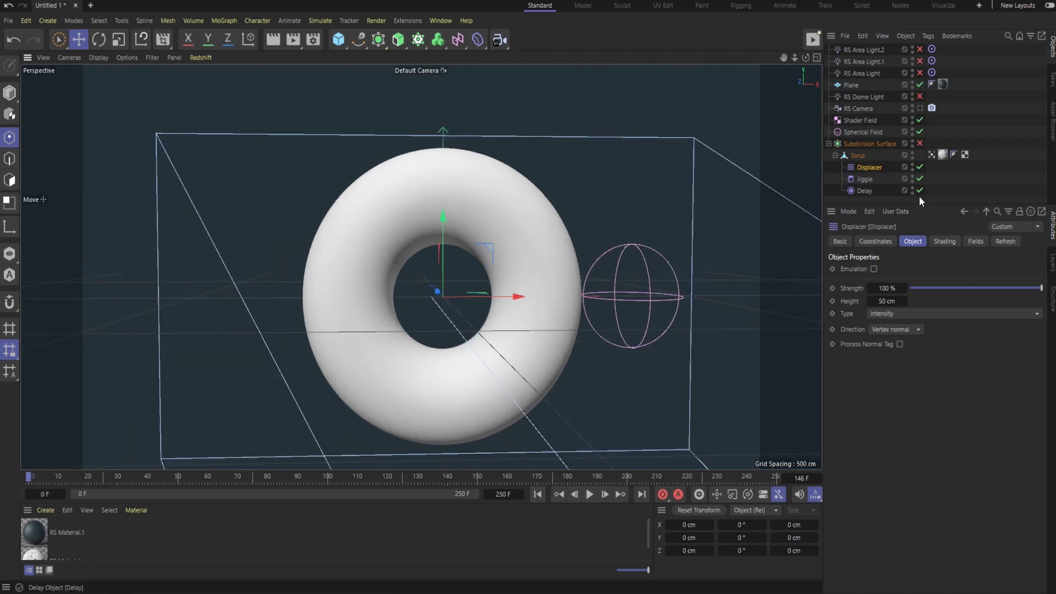
# Step: Bake the Torus with its Displacer, Jiggle and Delay to an Alembic file in the chosen folder
pyautogui.moveTo(902, 202); pyautogui.dragTo(896, 249)
pyautogui.keyDown('shift'); pyautogui.click(861, 189); pyautogui.keyUp('shift')
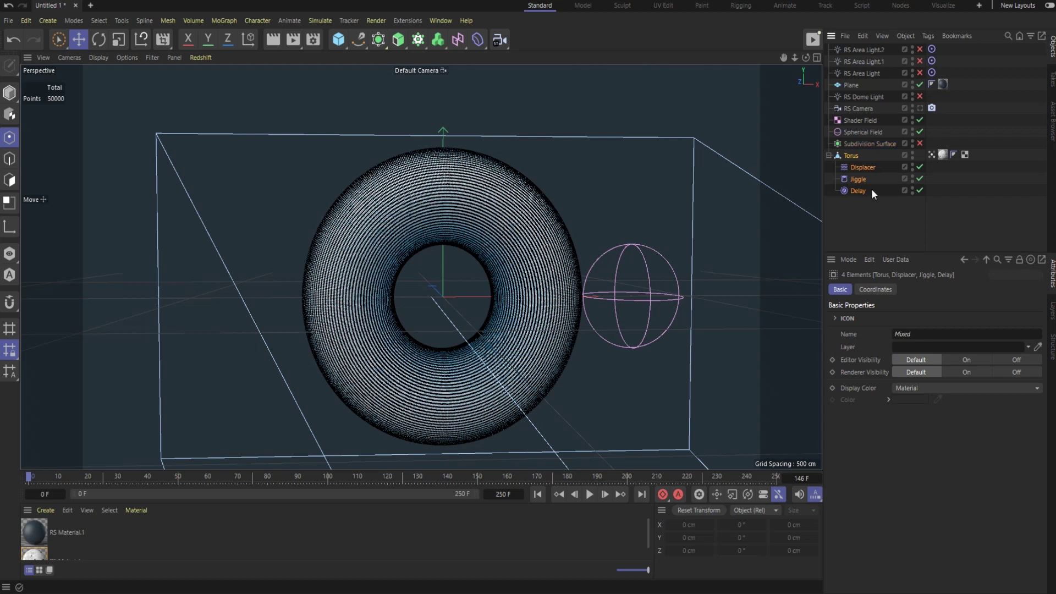
pyautogui.rightClick(859, 175)
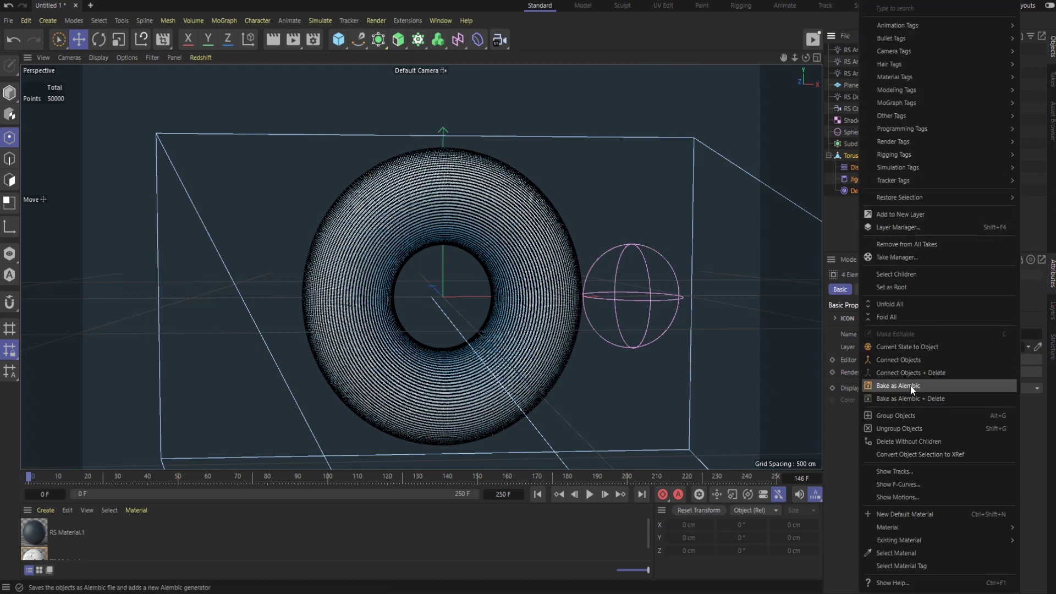
pyautogui.click(889, 384)
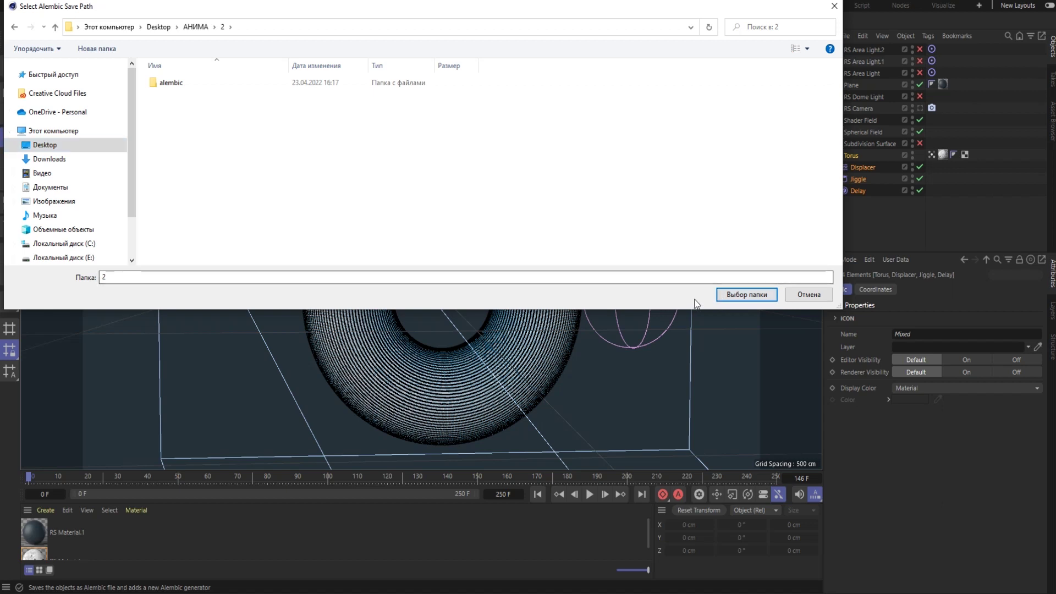
pyautogui.click(737, 294)
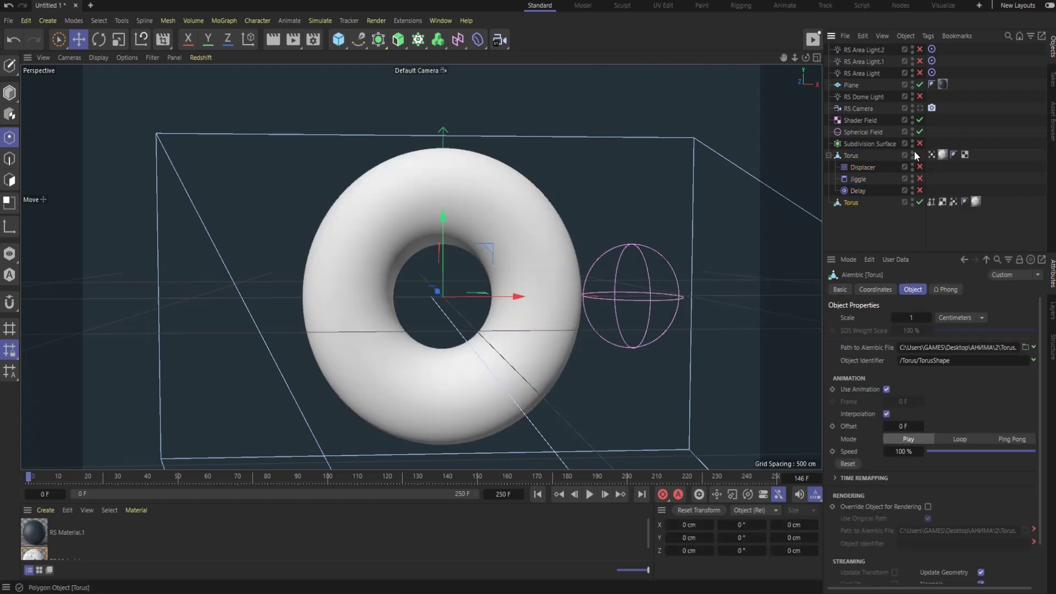
# Step: Disable the Shader Field and Spherical Field and play back the baked torus
pyautogui.click(919, 132)
pyautogui.click(828, 155)
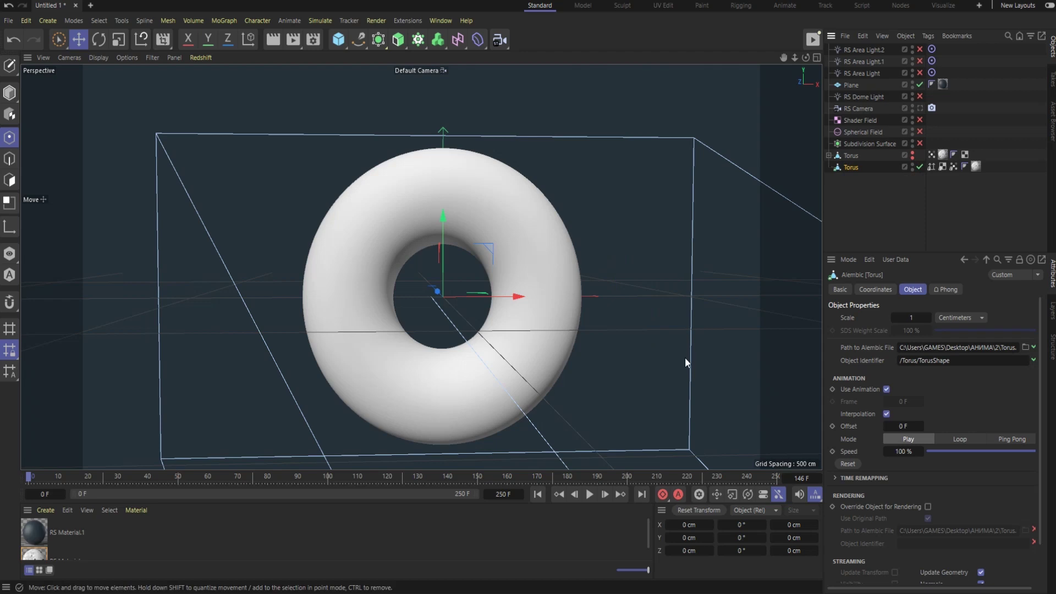
pyautogui.click(590, 495)
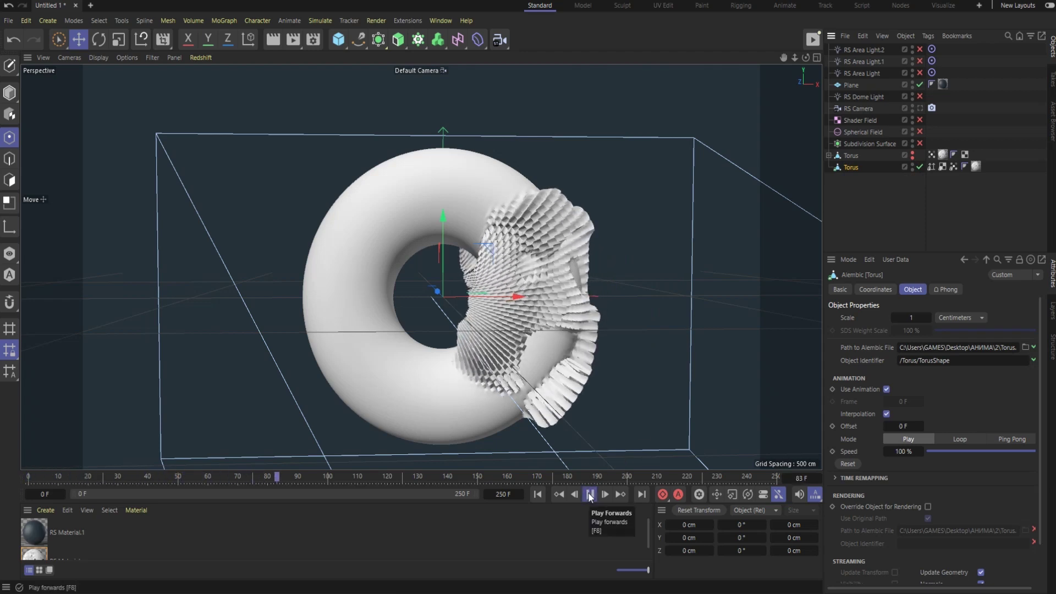
pyautogui.click(590, 495)
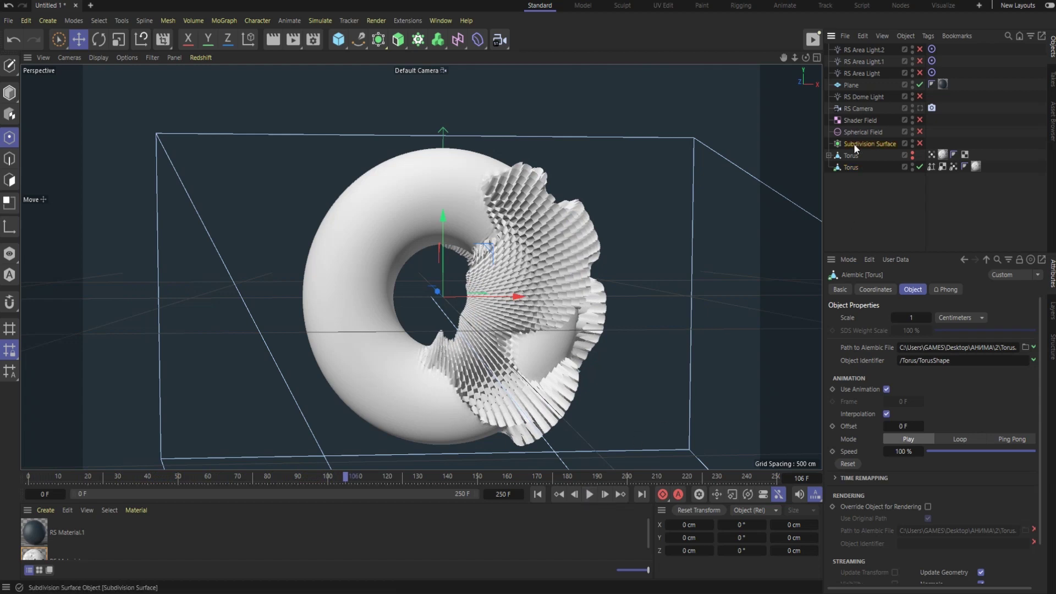
# Step: Parent the Alembic Torus under Subdivision Surface and rewind to frame 0
pyautogui.moveTo(854, 144); pyautogui.dragTo(846, 166)
pyautogui.click(846, 167)
pyautogui.click(536, 495)
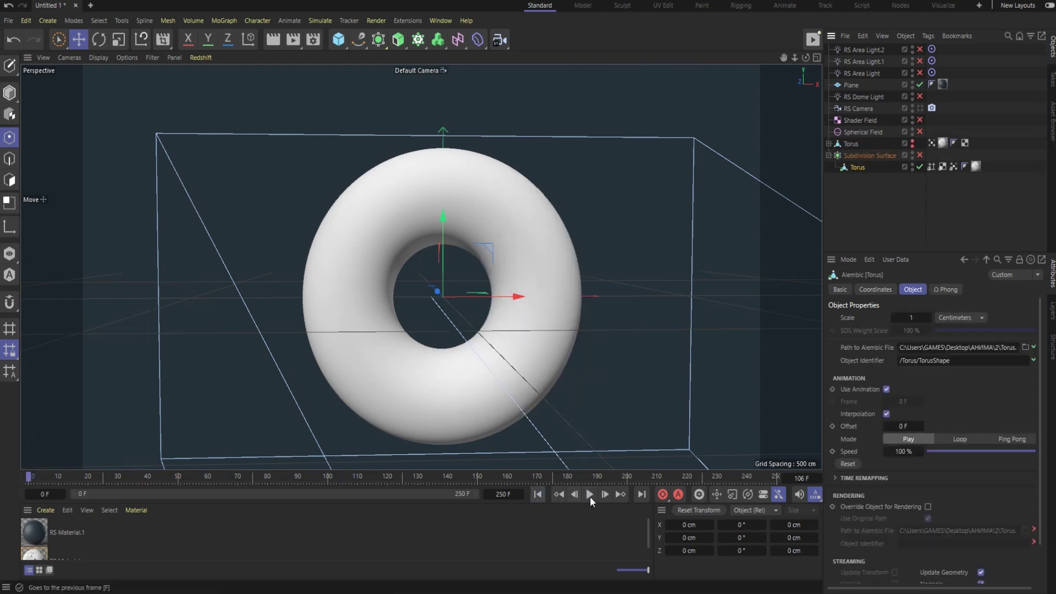
# Step: Look through the RS Camera framed on the torus and open Redshift RenderView
pyautogui.moveTo(783, 57); pyautogui.dragTo(783, 22)
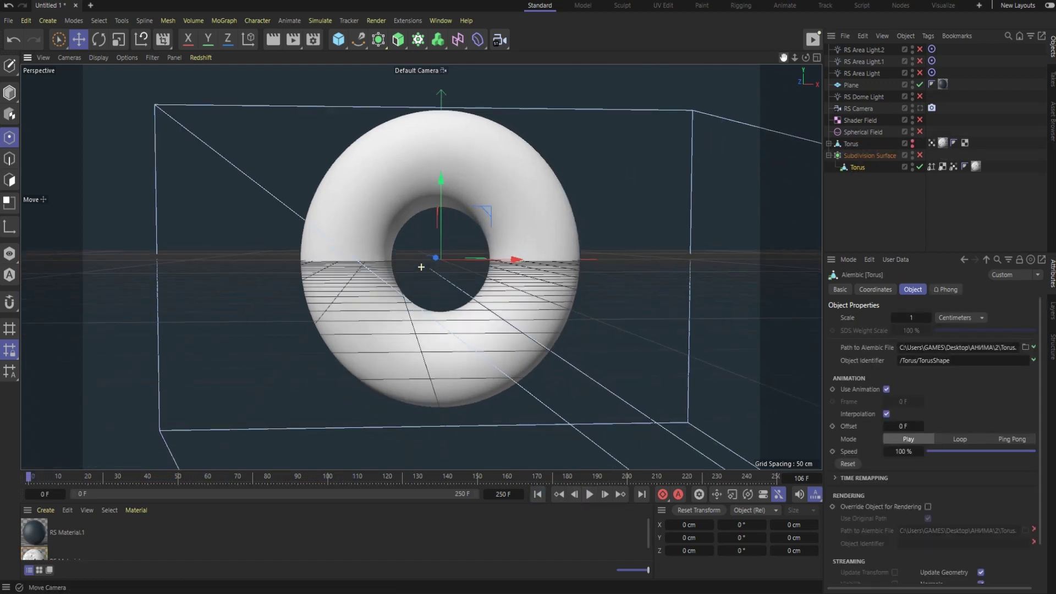
pyautogui.click(919, 109)
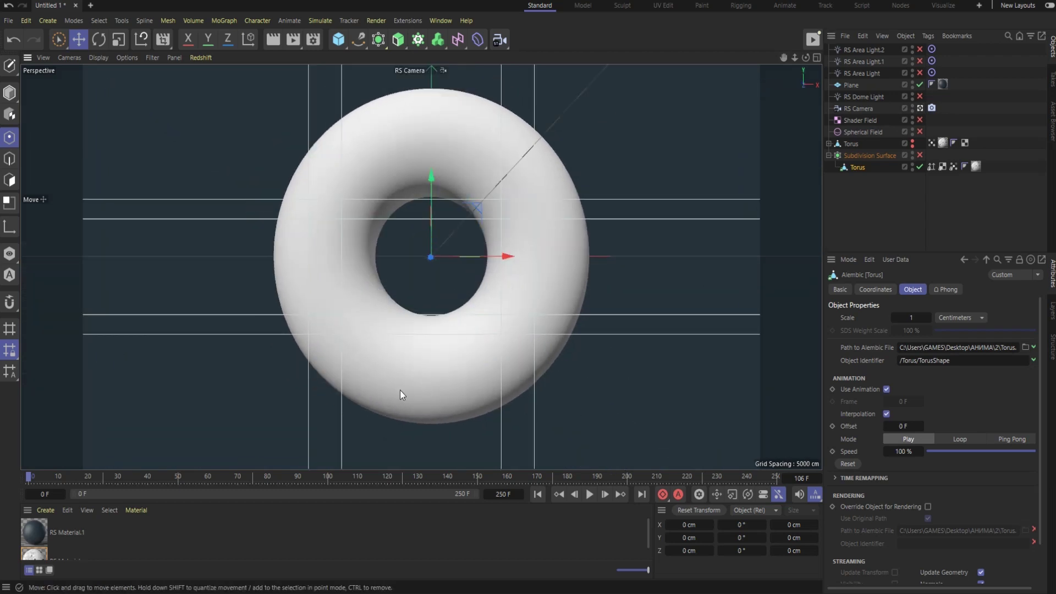
pyautogui.moveTo(784, 70); pyautogui.dragTo(251, 248)
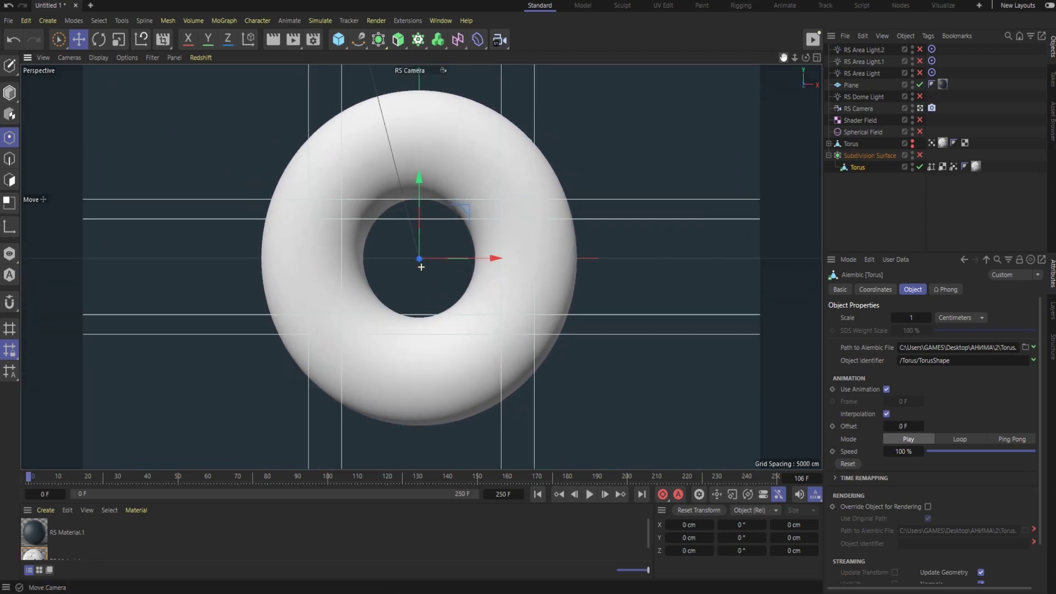
pyautogui.click(812, 39)
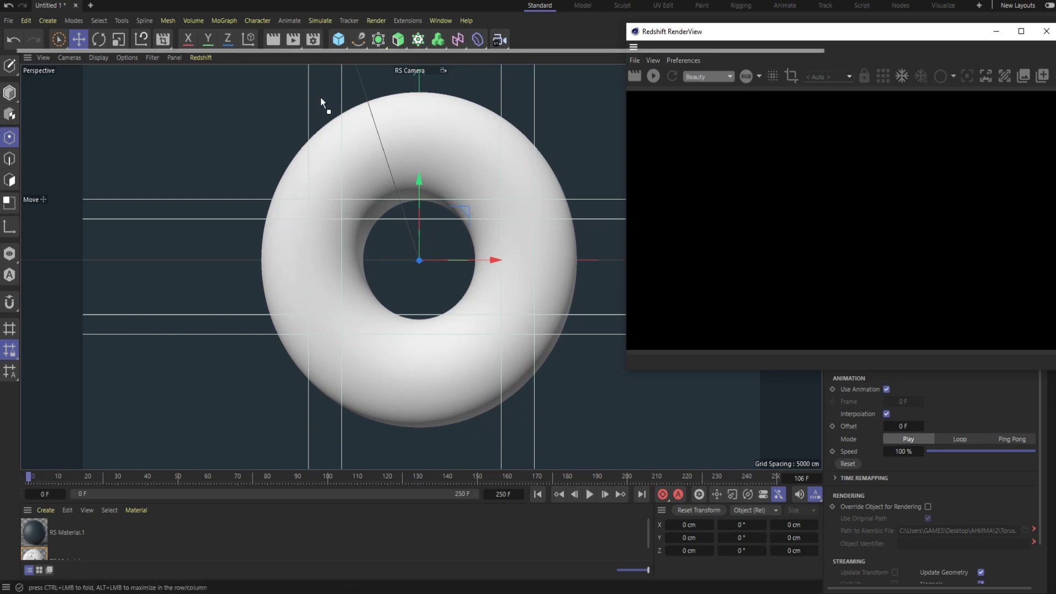
# Step: Dock the RenderView on the left and rotate the Alembic Torus to H -30°, P -45°
pyautogui.moveTo(642, 54); pyautogui.dragTo(154, 154)
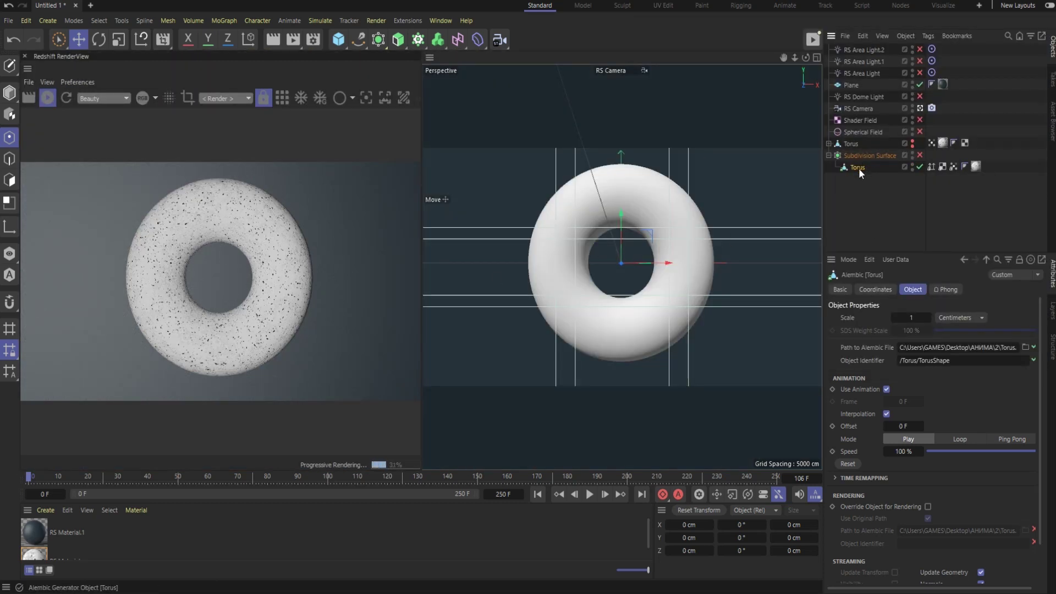
pyautogui.click(875, 289)
pyautogui.click(952, 334)
pyautogui.write('30')
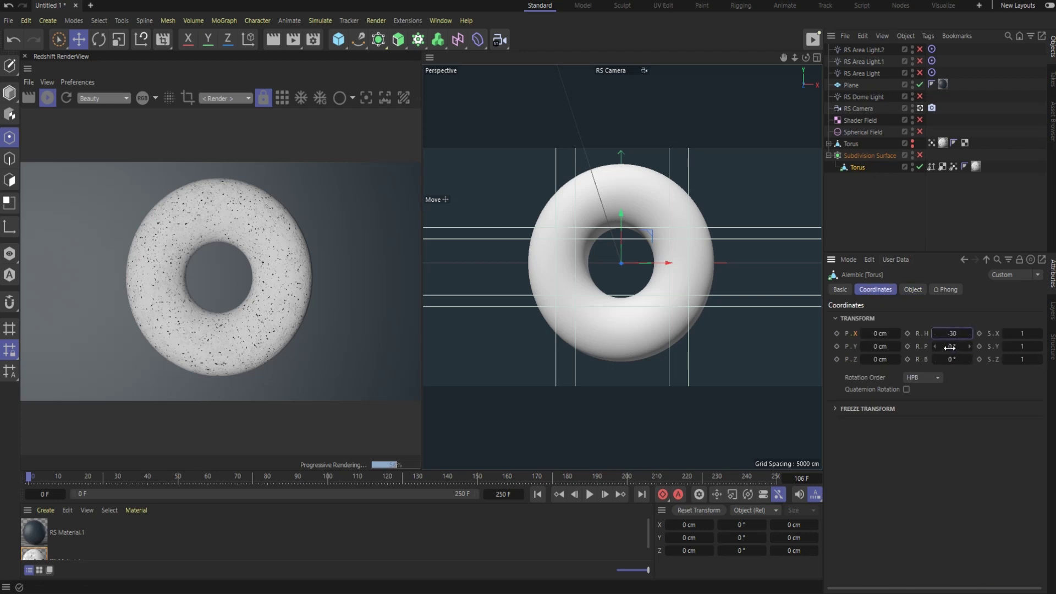
pyautogui.press('Tab')
pyautogui.write('-45')
pyautogui.click(868, 409)
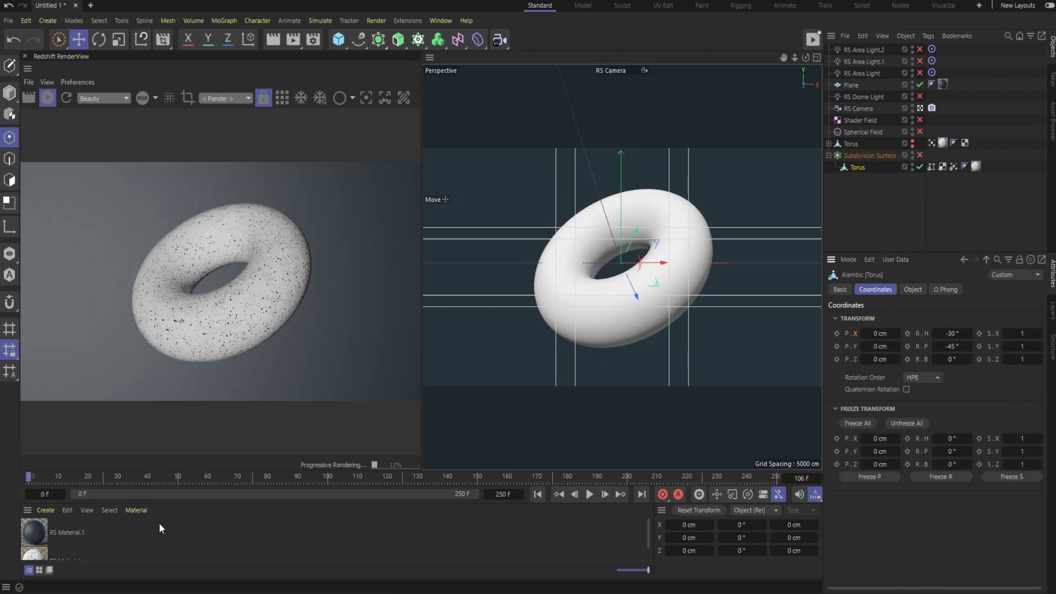
pyautogui.click(221, 503)
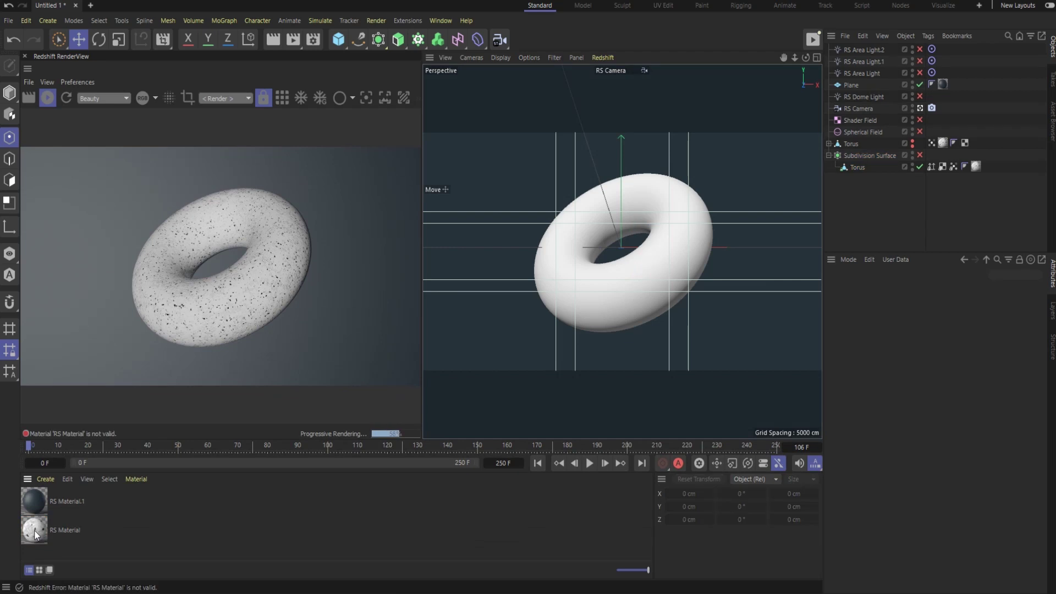
# Step: Add a new RS Material node to the shader graph, wired into the Output
pyautogui.doubleClick(34, 530)
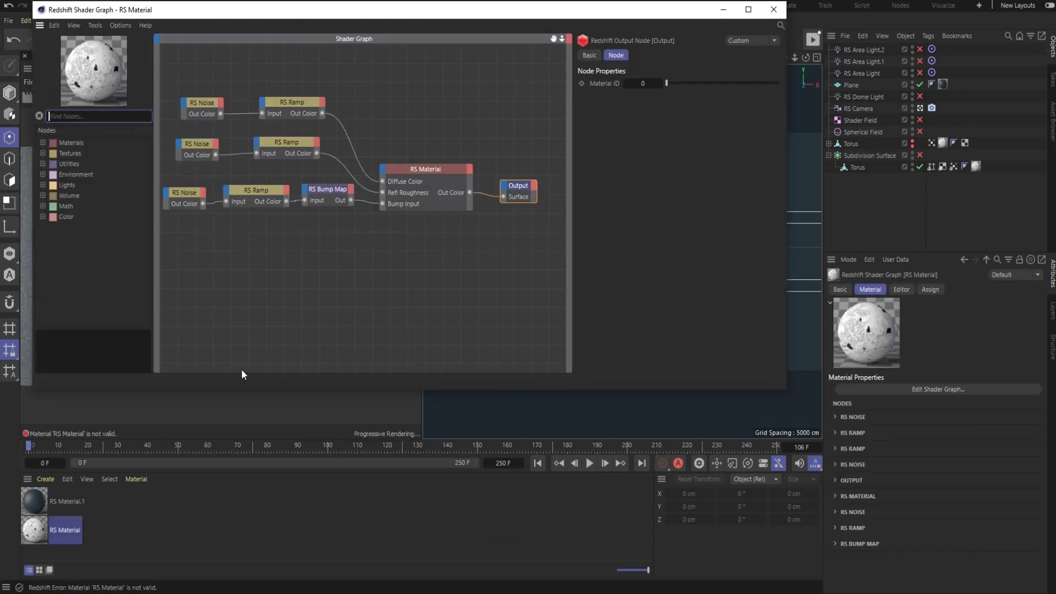
pyautogui.moveTo(220, 9); pyautogui.dragTo(341, 98)
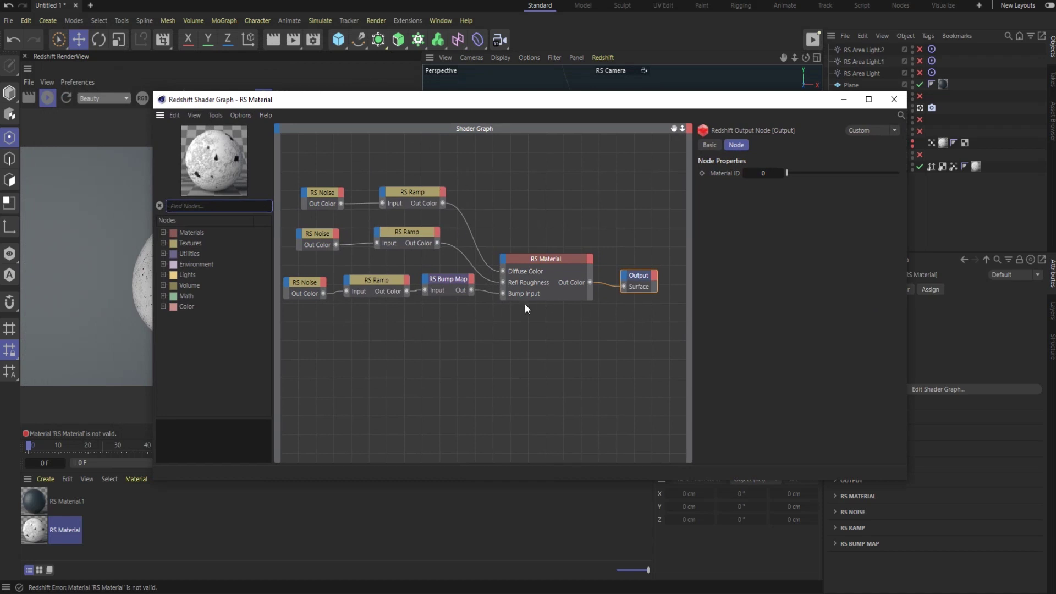
pyautogui.click(163, 232)
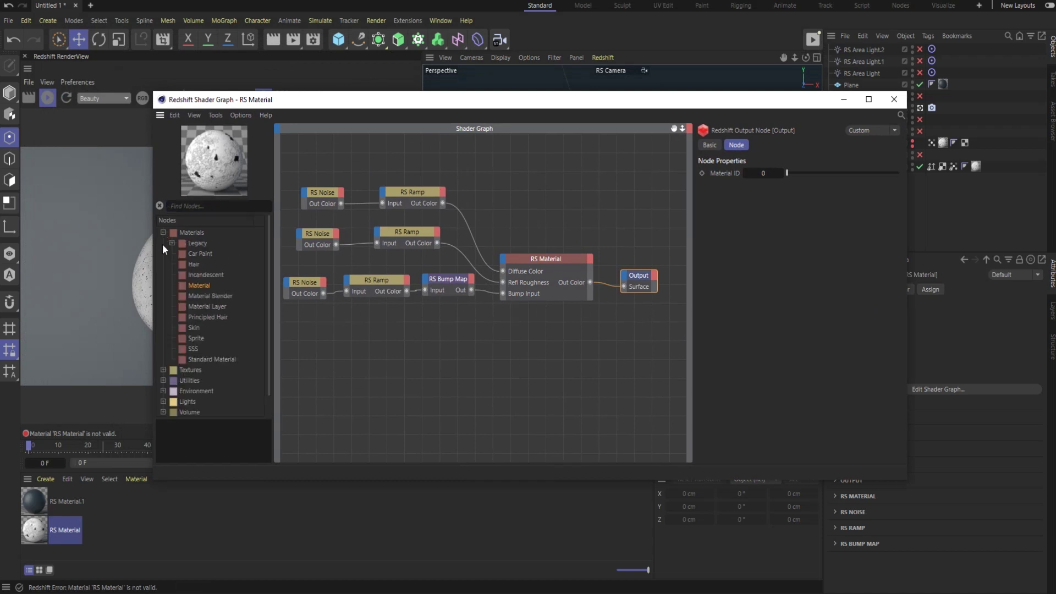
pyautogui.moveTo(195, 285); pyautogui.dragTo(405, 388)
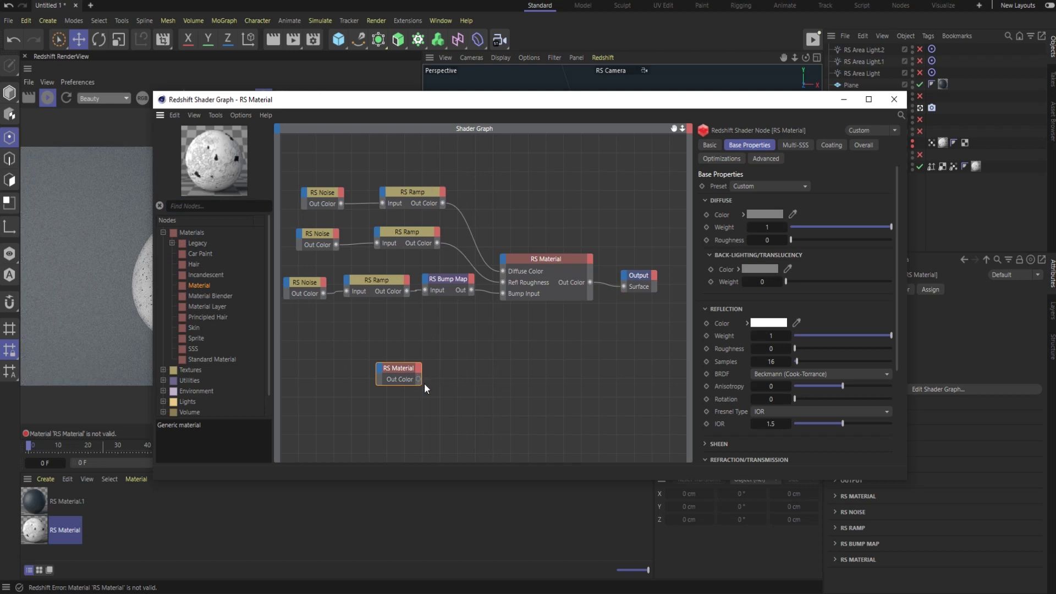
pyautogui.moveTo(418, 379)
pyautogui.mouseDown()
pyautogui.moveTo(624, 287)
pyautogui.moveTo(571, 336)
pyautogui.moveTo(537, 336)
pyautogui.mouseUp()
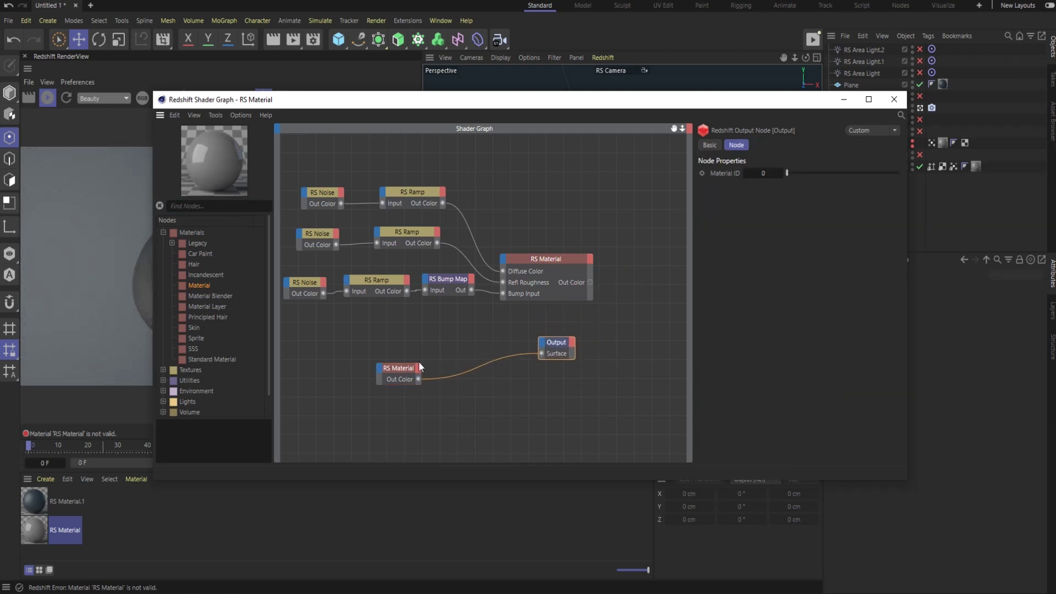
# Step: Apply the Gold preset to the new RS Material node
pyautogui.click(407, 367)
pyautogui.click(779, 189)
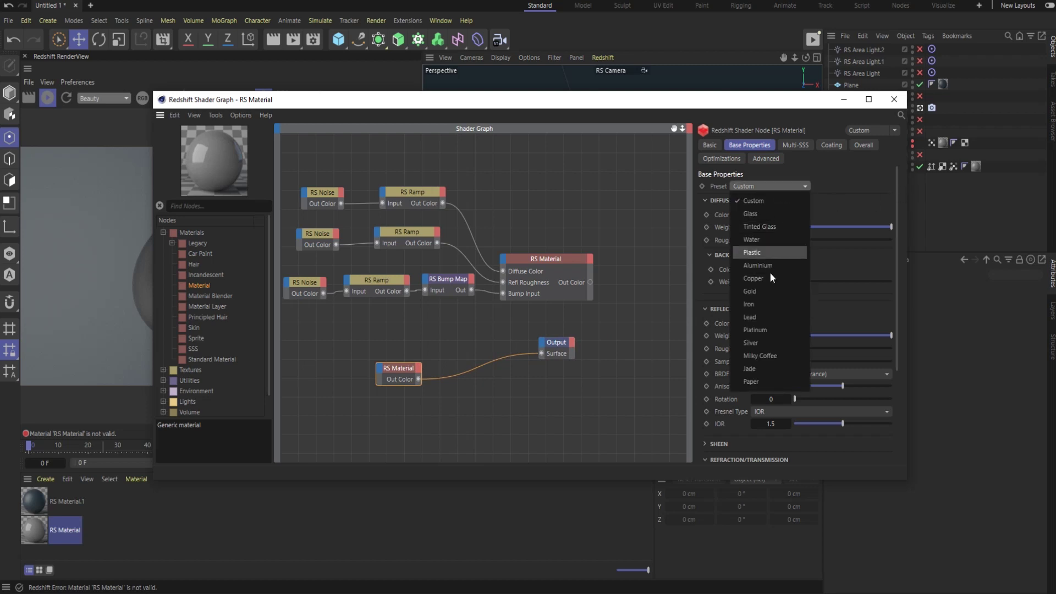
pyautogui.click(749, 295)
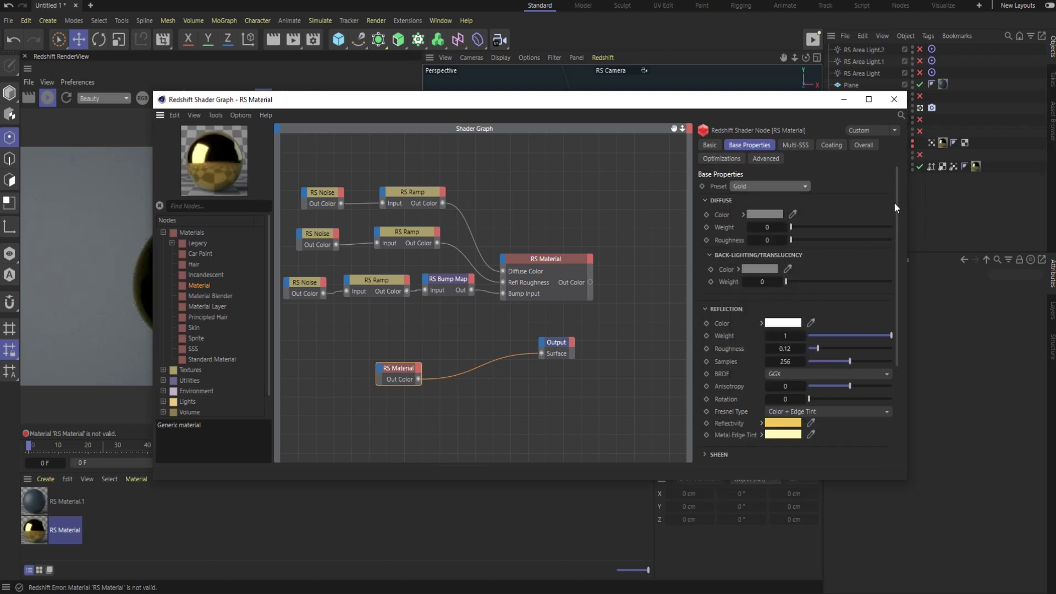
pyautogui.scroll(-5, 890, 209)
pyautogui.click(783, 282)
pyautogui.moveTo(507, 104); pyautogui.dragTo(643, 72)
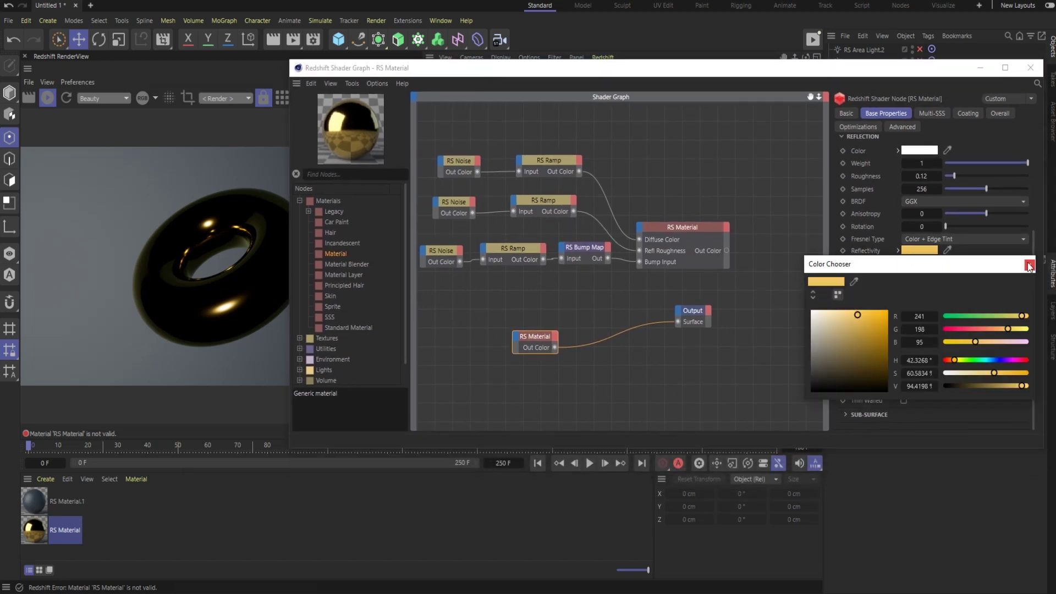
pyautogui.click(1029, 267)
# Step: Make the gold reflectivity orange (241, 173, 95) and set edge tint saturation to 36%
pyautogui.moveTo(715, 67); pyautogui.dragTo(689, 189)
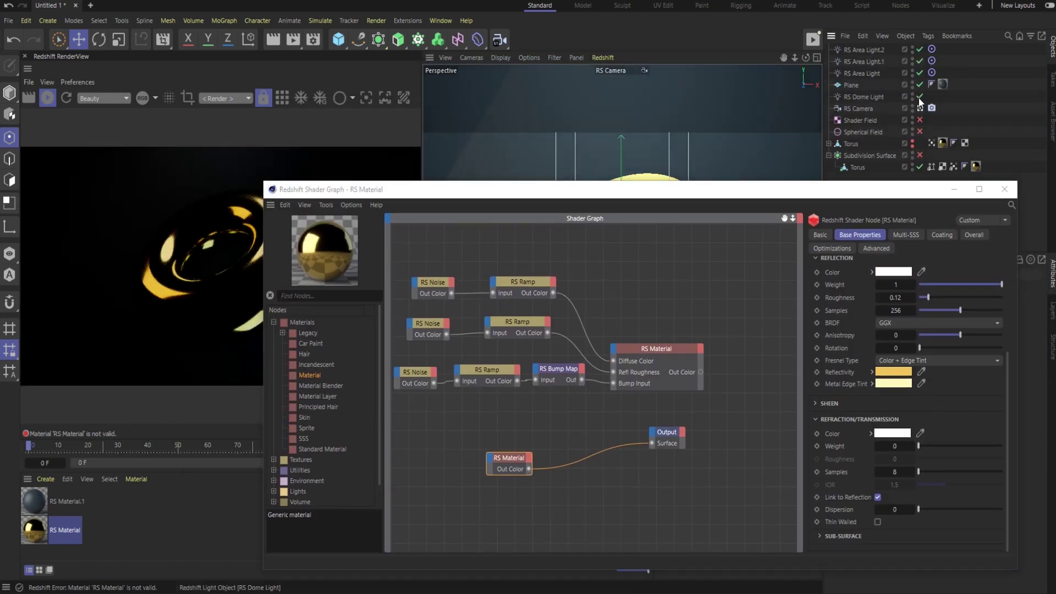
pyautogui.moveTo(797, 190); pyautogui.dragTo(817, 84)
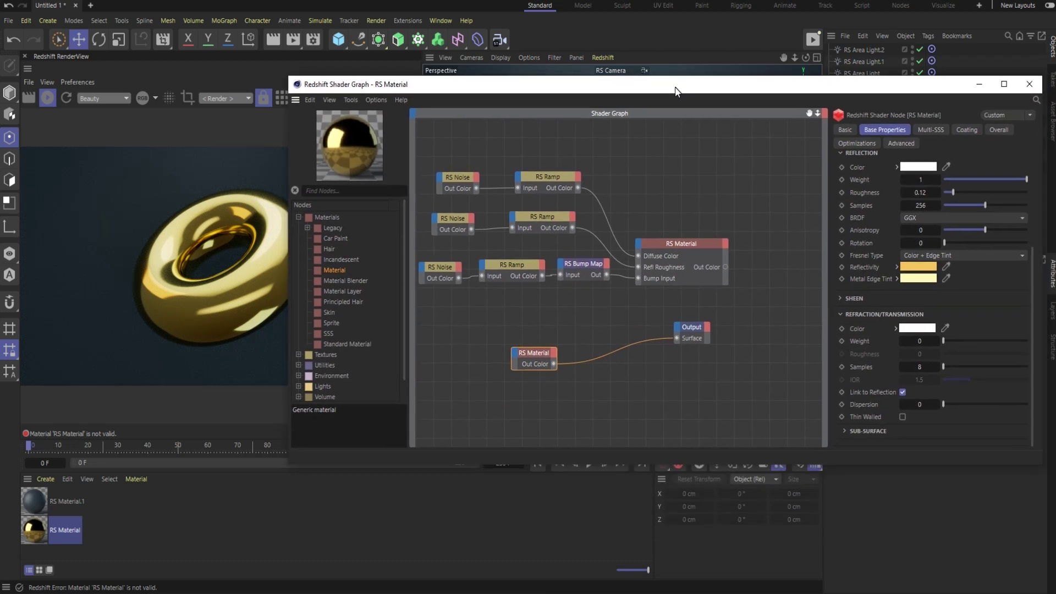
pyautogui.click(896, 267)
pyautogui.moveTo(947, 376); pyautogui.dragTo(946, 376)
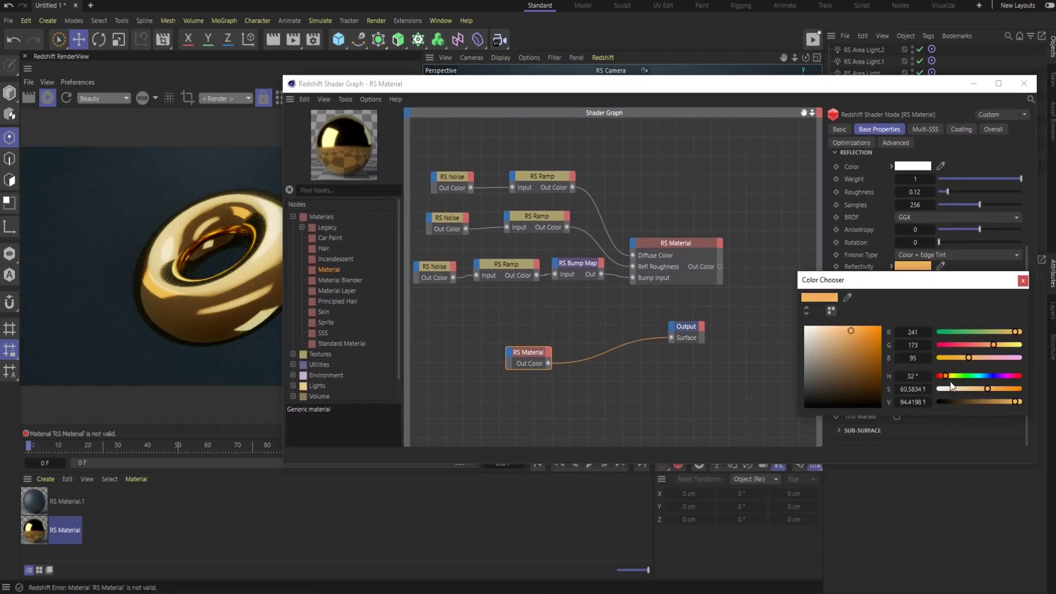
pyautogui.click(1022, 281)
pyautogui.click(910, 278)
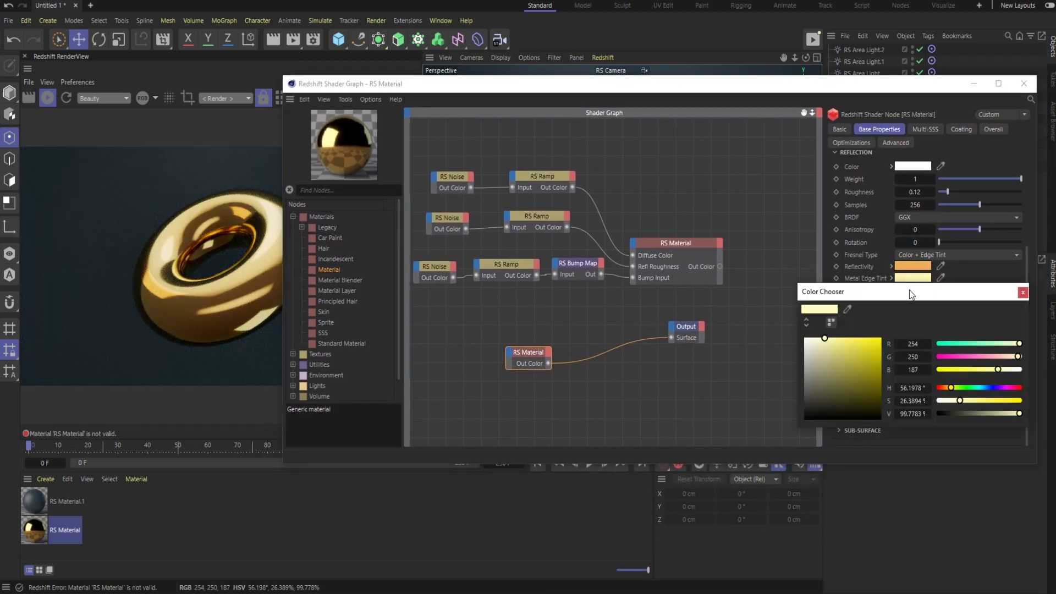
pyautogui.click(968, 401)
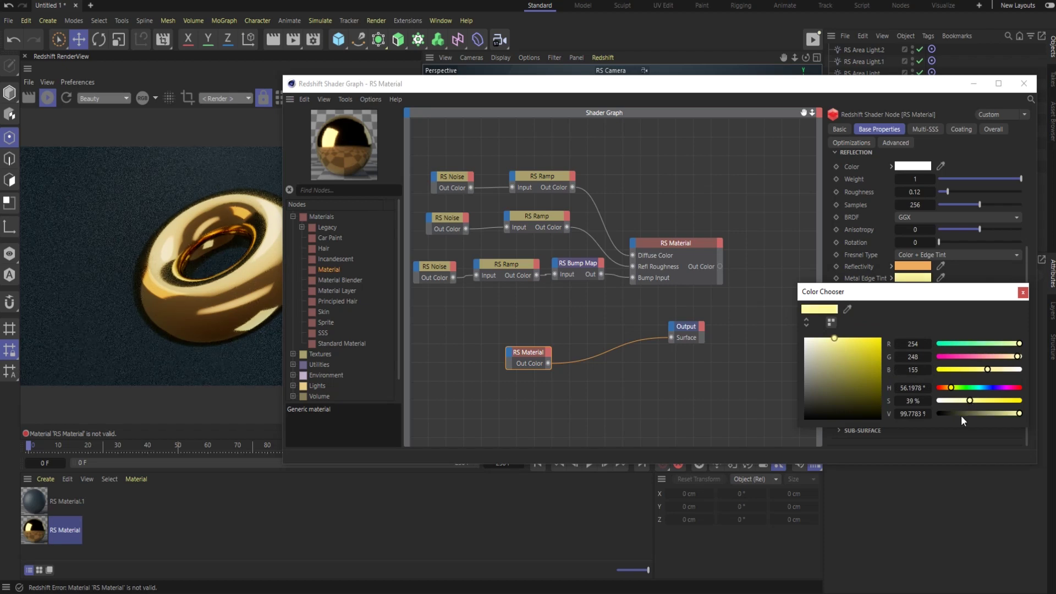
pyautogui.click(1023, 292)
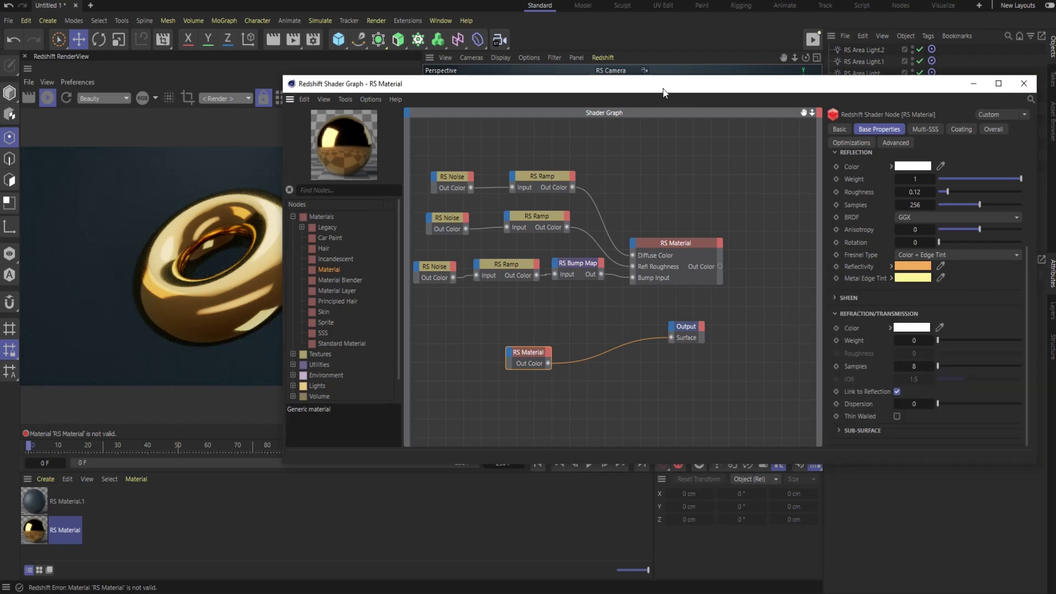
# Step: Rearrange the lower RS Material node and the Output node in the graph
pyautogui.moveTo(528, 319); pyautogui.dragTo(521, 348)
pyautogui.click(693, 299)
pyautogui.moveTo(693, 298); pyautogui.dragTo(756, 301)
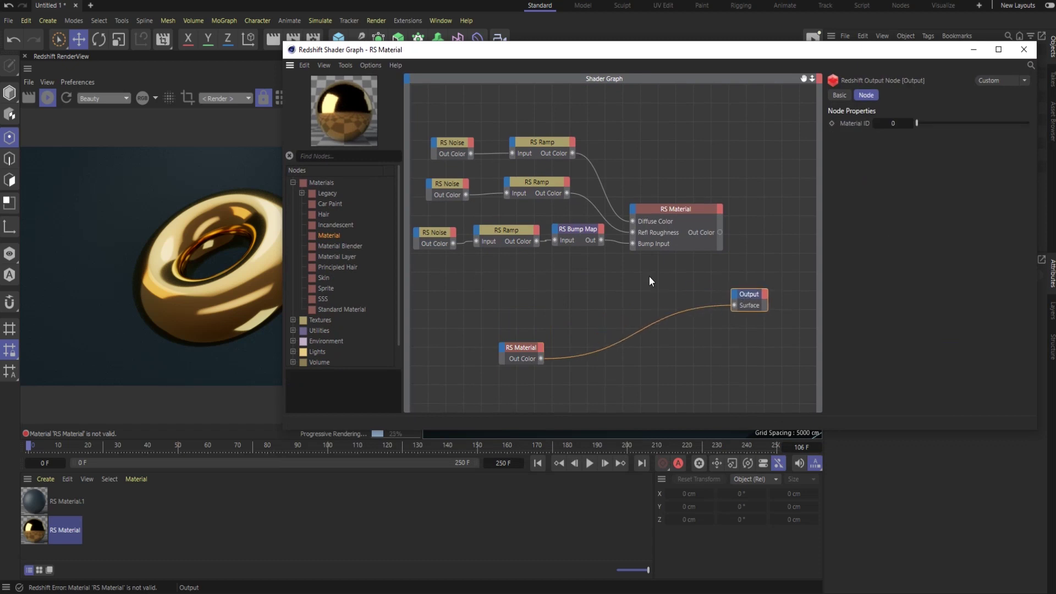
# Step: Play the animation to frame 116 and add an RS Material Blender node to the graph
pyautogui.click(590, 463)
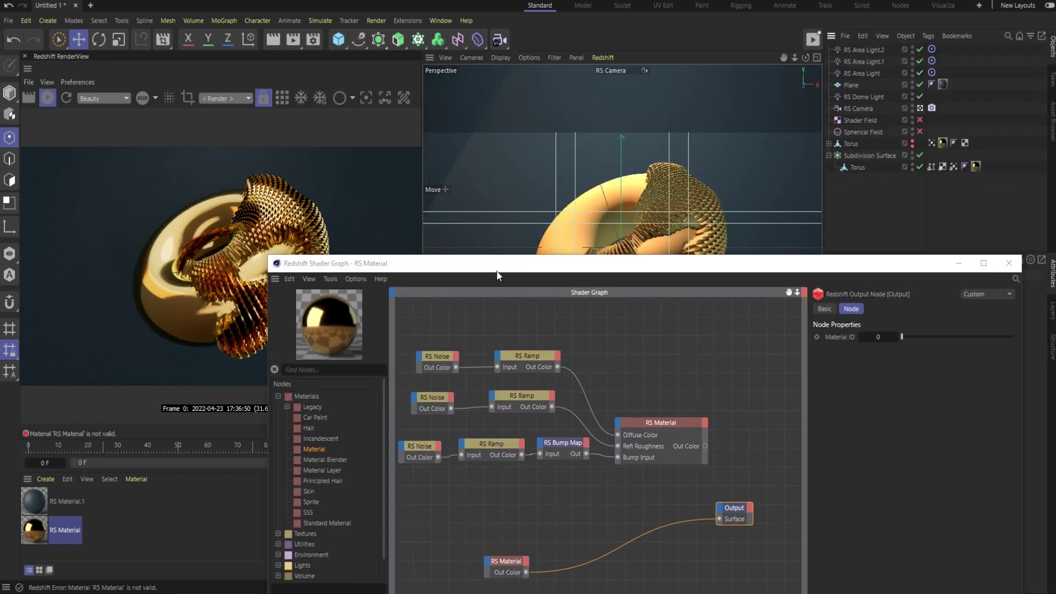
pyautogui.moveTo(495, 264)
pyautogui.mouseDown()
pyautogui.moveTo(547, 91)
pyautogui.moveTo(552, 104)
pyautogui.mouseUp()
pyautogui.click(554, 399)
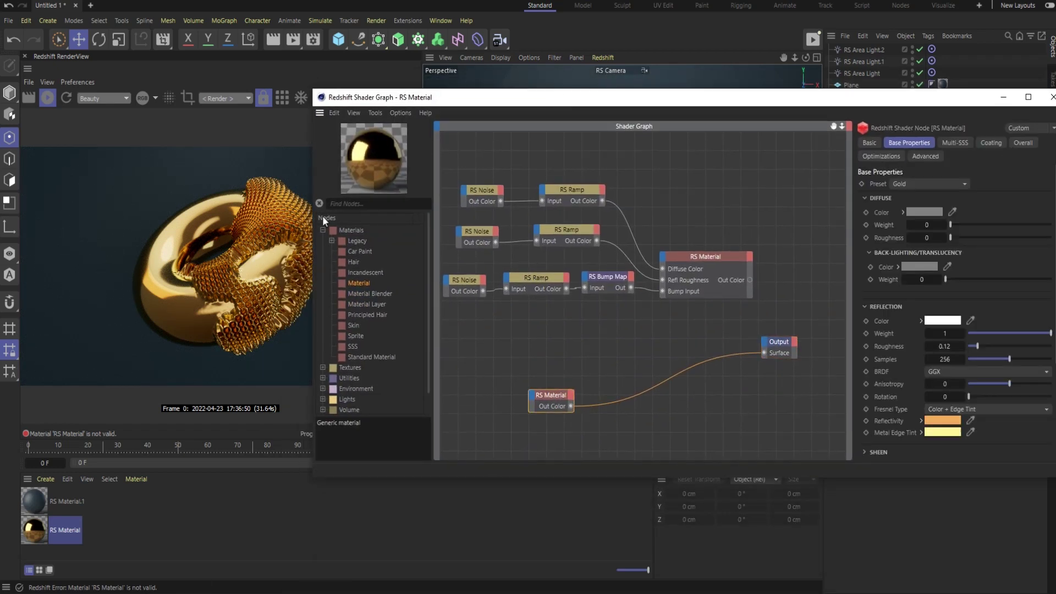
pyautogui.moveTo(599, 102)
pyautogui.mouseDown()
pyautogui.moveTo(596, 243)
pyautogui.moveTo(601, 132)
pyautogui.mouseUp()
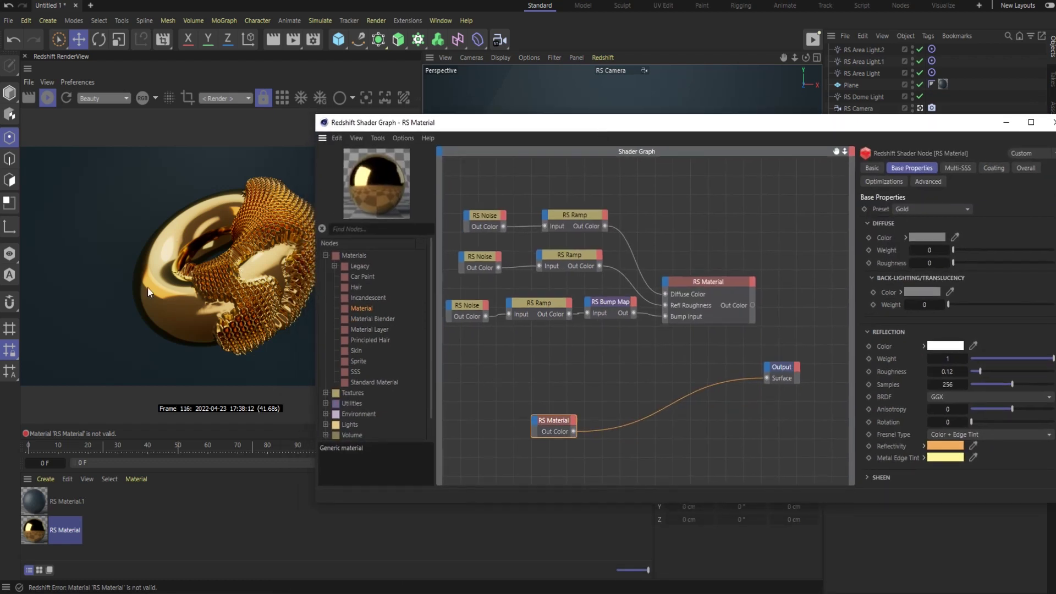
pyautogui.moveTo(376, 318); pyautogui.dragTo(795, 297)
# Step: Find 'vertex' in the node list and add an RS Vertex Attribute node
pyautogui.click(356, 233)
pyautogui.write('verte')
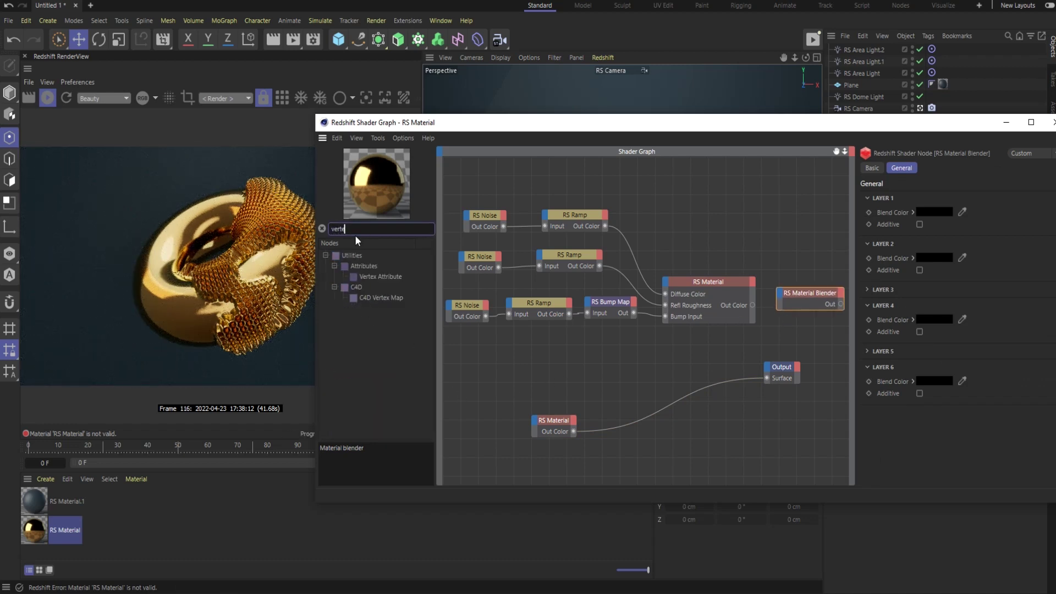
pyautogui.write('x')
pyautogui.moveTo(371, 277)
pyautogui.mouseDown()
pyautogui.moveTo(626, 389)
pyautogui.moveTo(648, 439)
pyautogui.mouseUp()
pyautogui.moveTo(552, 421); pyautogui.dragTo(570, 371)
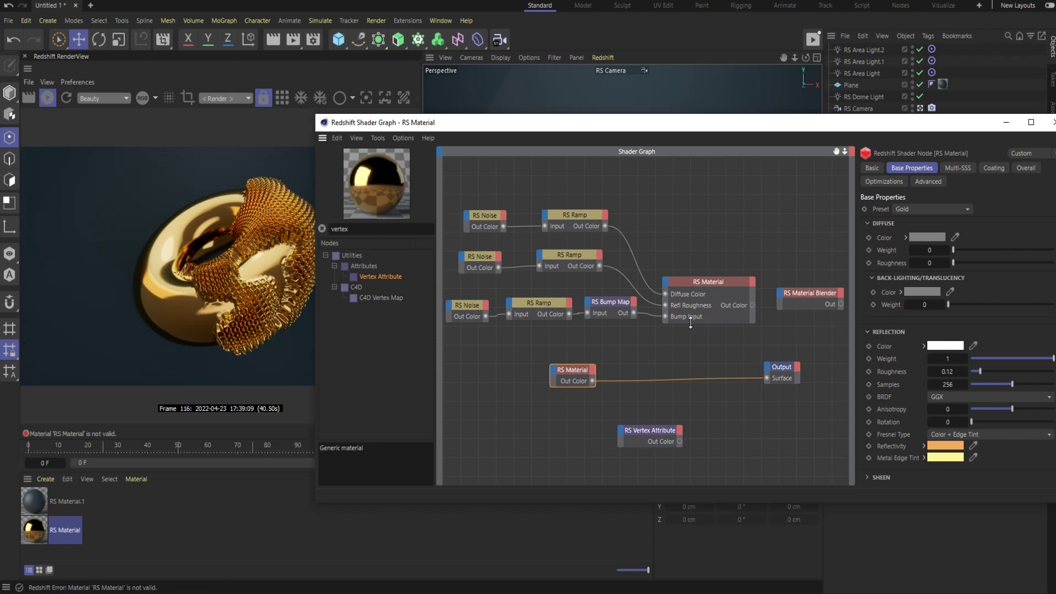
# Step: Wire the speckled material into Base Color and the gold material into Layer Color 1
pyautogui.moveTo(752, 305); pyautogui.dragTo(786, 303)
pyautogui.click(827, 322)
pyautogui.moveTo(592, 381); pyautogui.dragTo(780, 295)
pyautogui.click(866, 338)
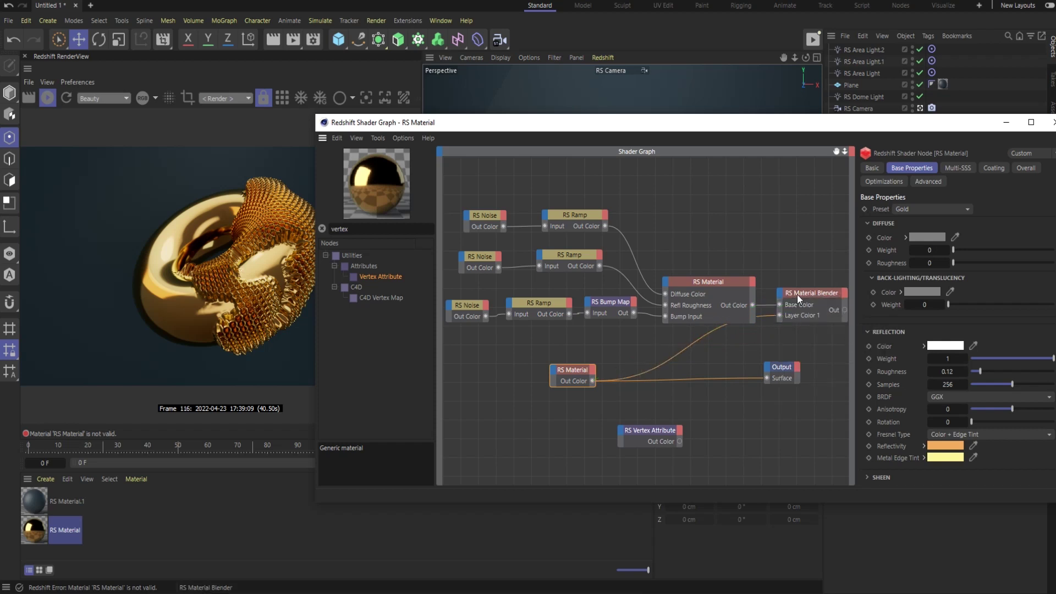
pyautogui.click(798, 292)
# Step: Connect the Blender Out to the Output's Surface and the Vertex Attribute to Blend Color 1
pyautogui.moveTo(846, 308)
pyautogui.mouseDown()
pyautogui.moveTo(756, 366)
pyautogui.moveTo(767, 379)
pyautogui.mouseUp()
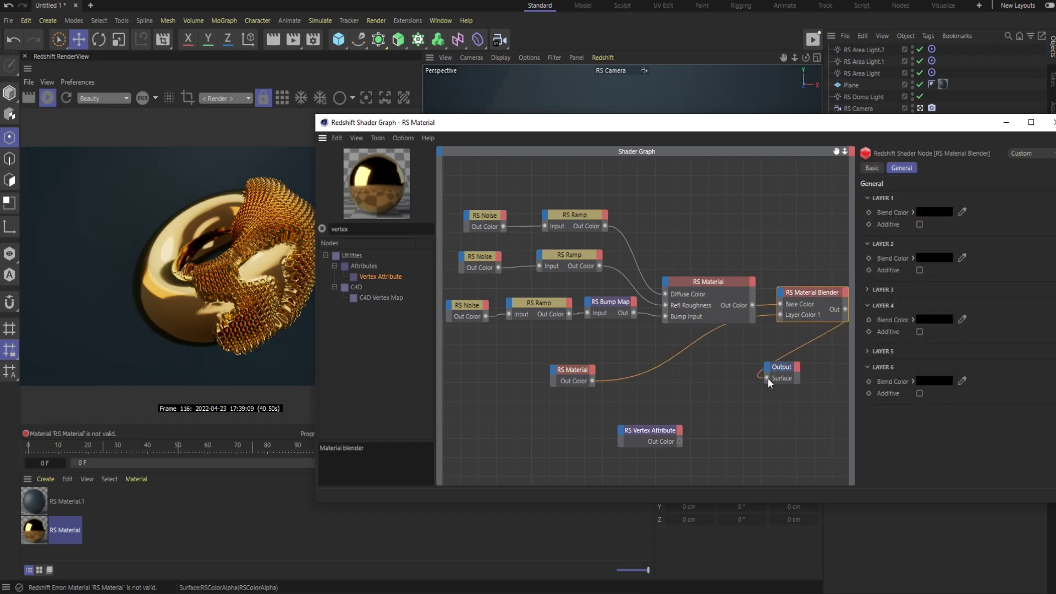
pyautogui.click(655, 430)
pyautogui.moveTo(680, 441); pyautogui.dragTo(781, 292)
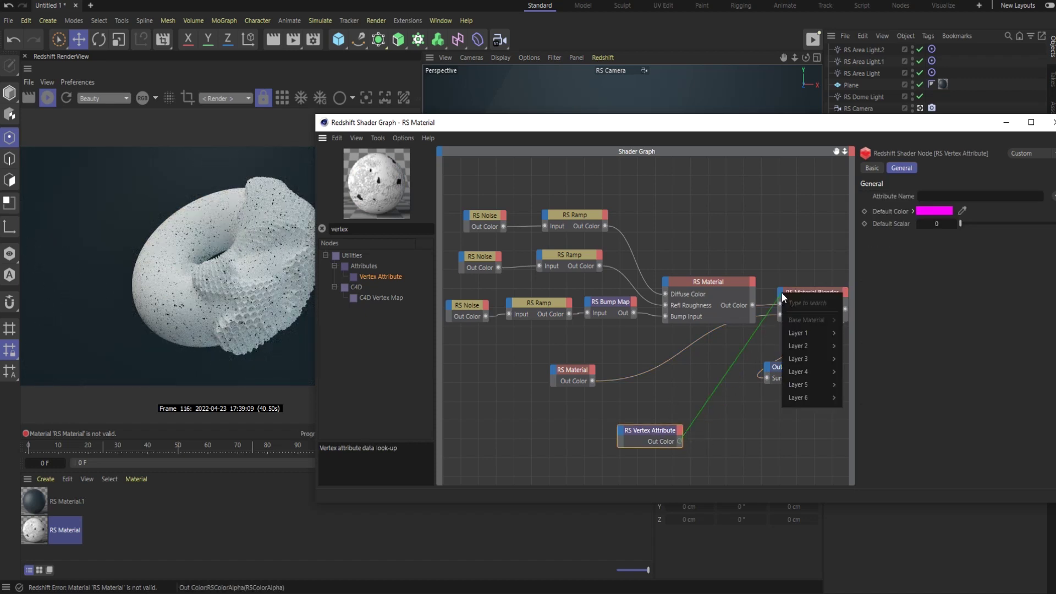
pyautogui.click(863, 351)
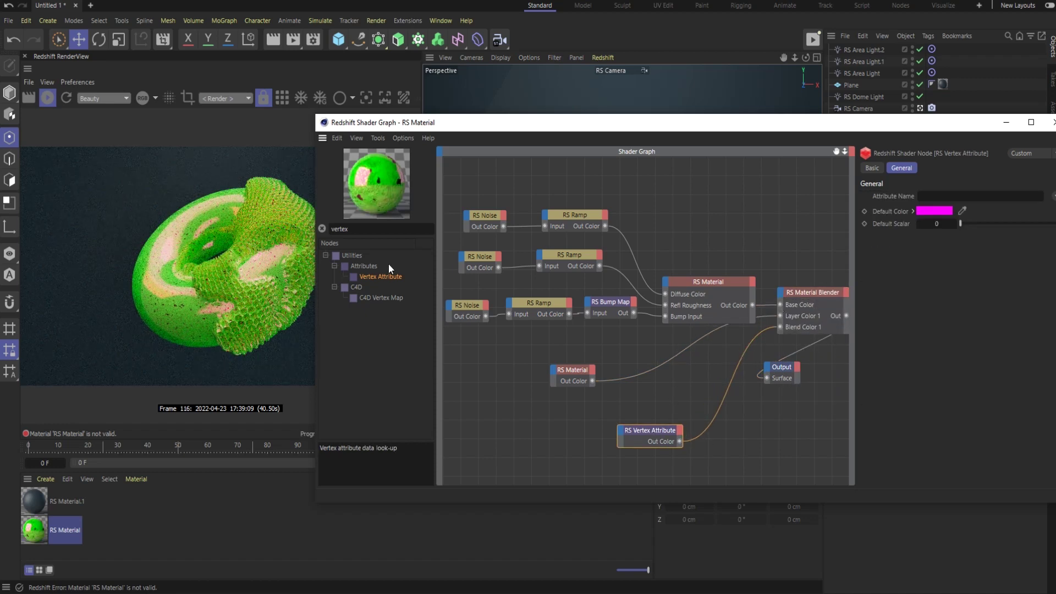
pyautogui.moveTo(611, 132); pyautogui.dragTo(526, 138)
pyautogui.moveTo(473, 96); pyautogui.dragTo(570, 72)
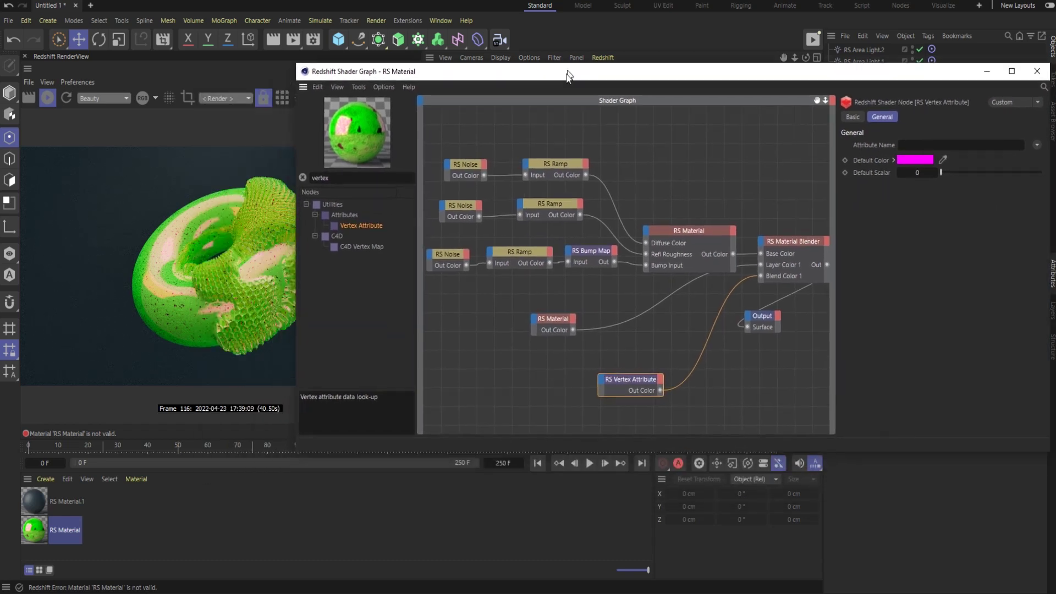
# Step: Link the torus's Vertex Map tag into the RS Vertex Attribute's Attribute Name
pyautogui.moveTo(814, 75); pyautogui.dragTo(789, 227)
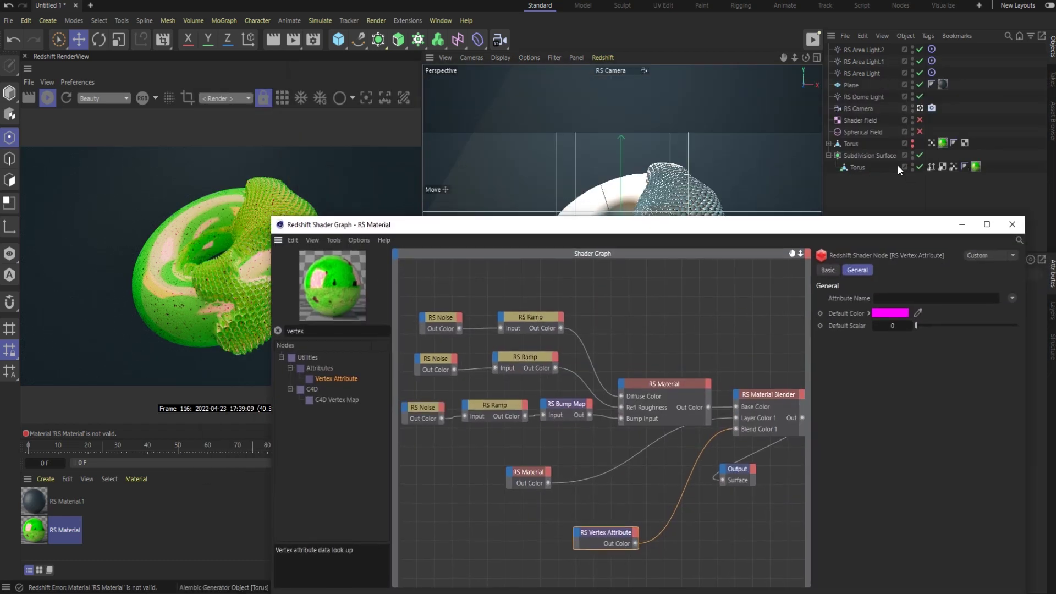
pyautogui.moveTo(928, 166); pyautogui.dragTo(932, 180)
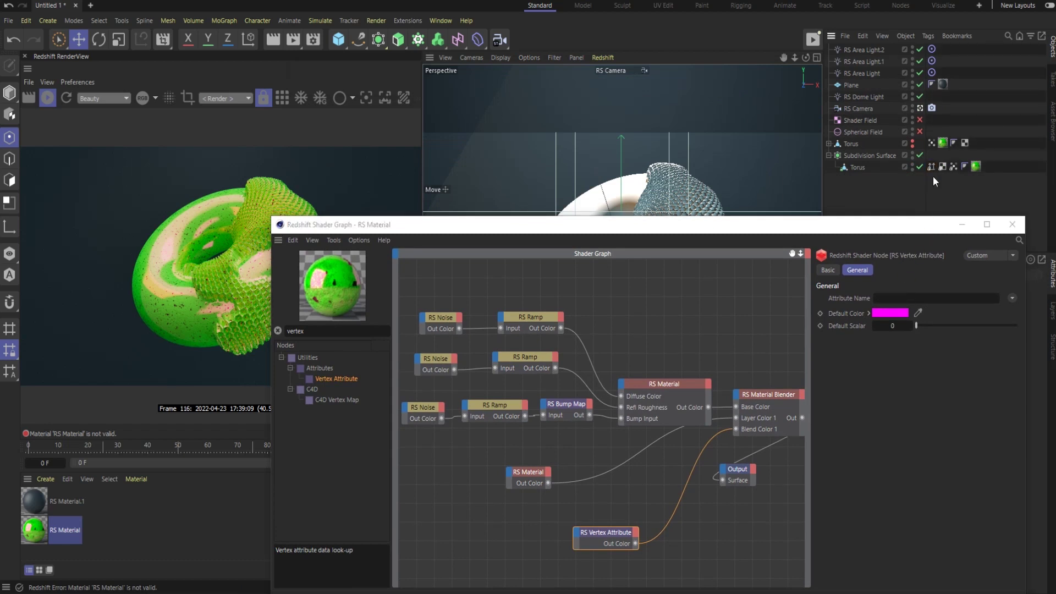
pyautogui.moveTo(952, 167); pyautogui.dragTo(905, 298)
# Step: Check the gold RS Material's Reflectivity colour values
pyautogui.moveTo(551, 225); pyautogui.dragTo(605, 105)
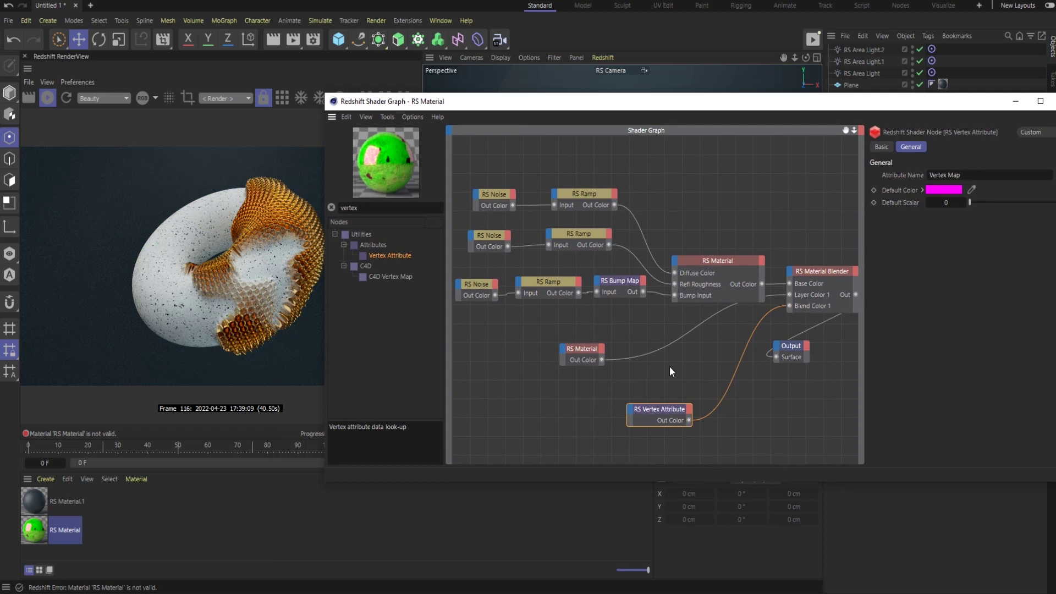
pyautogui.click(575, 349)
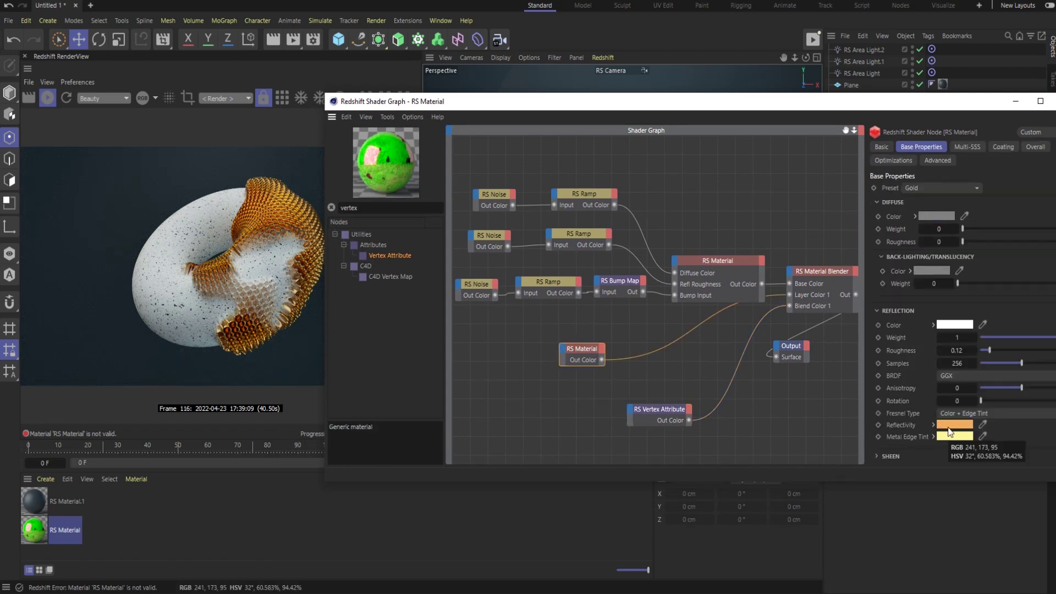
pyautogui.click(971, 427)
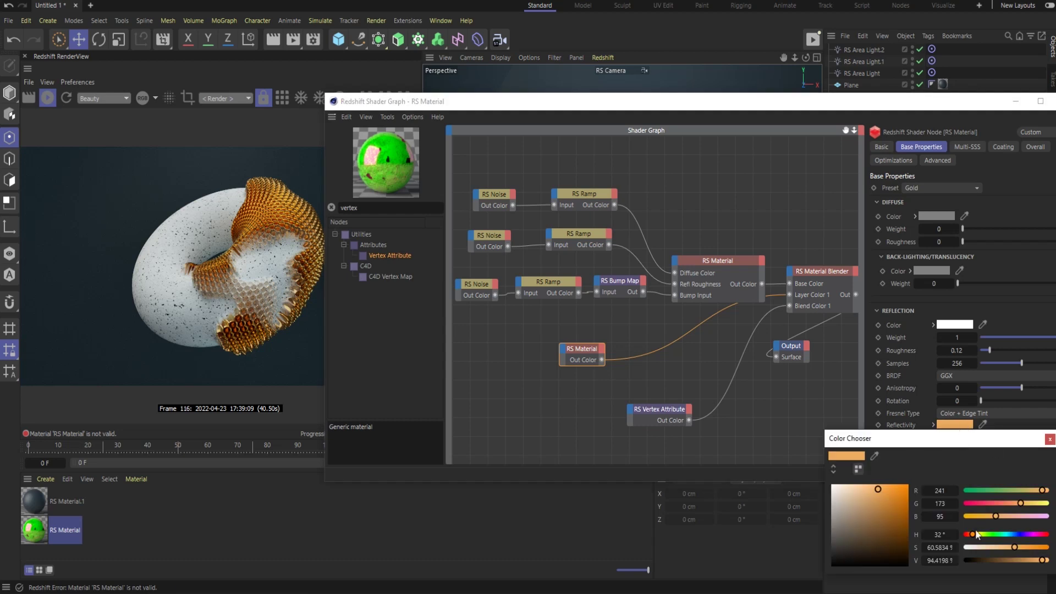
pyautogui.click(1049, 440)
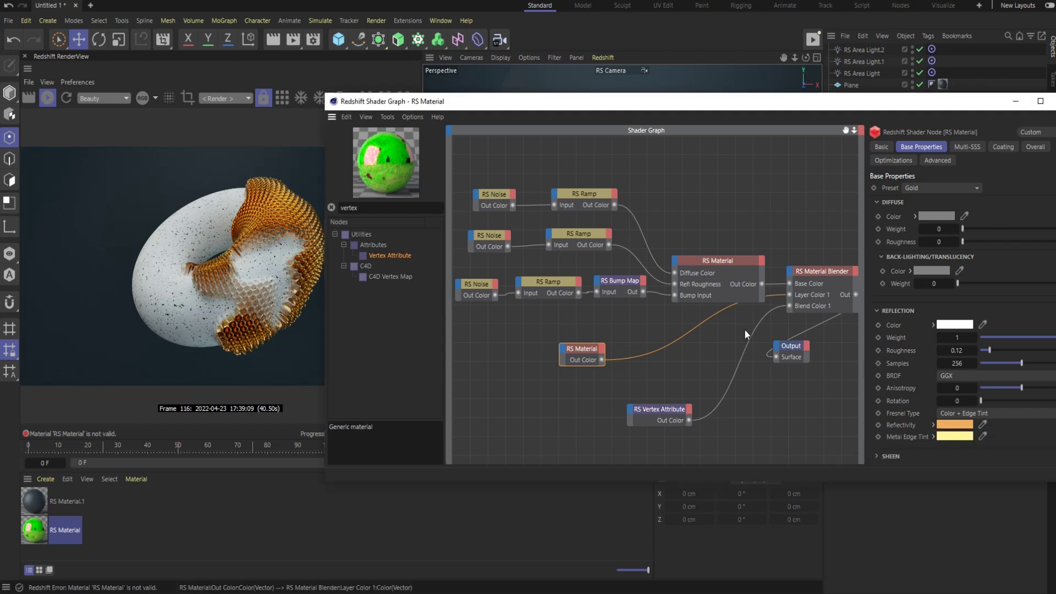
# Step: Close the Shader Graph, play to frame 124, and zoom the RenderView on the gold tiles
pyautogui.moveTo(1027, 104); pyautogui.dragTo(947, 92)
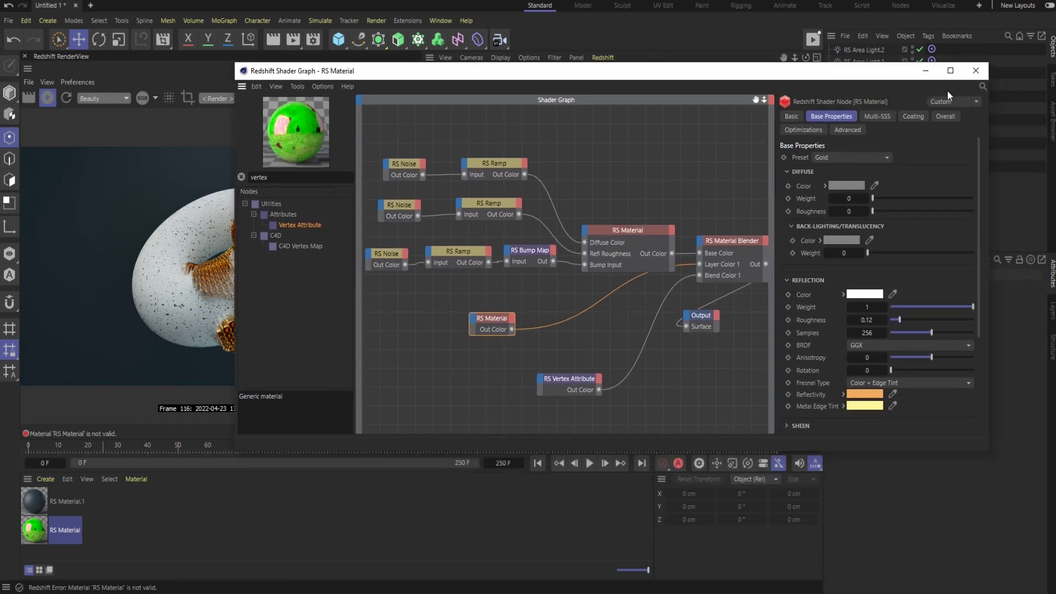
pyautogui.click(976, 72)
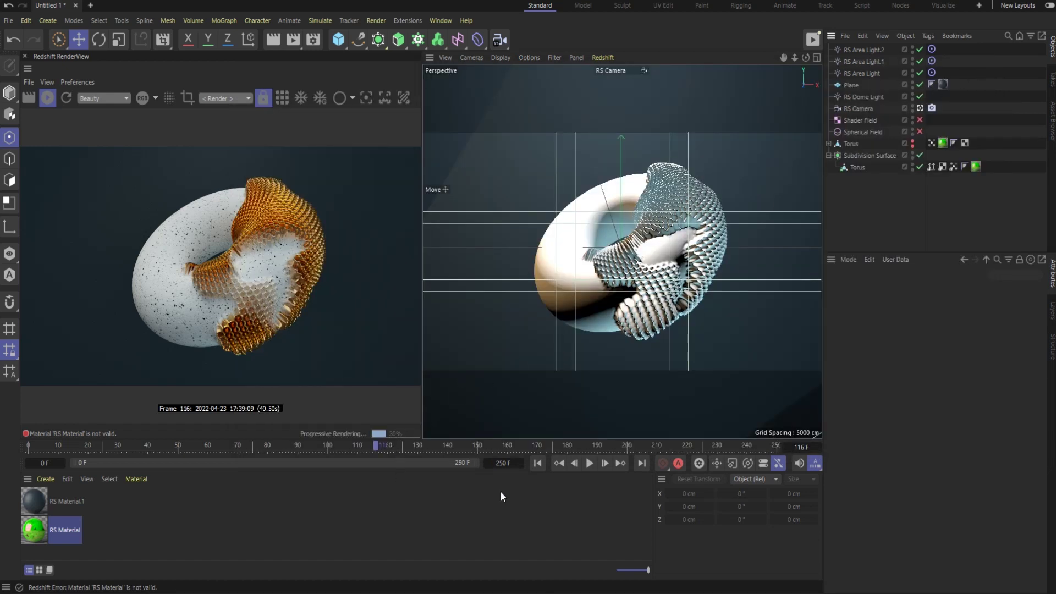
pyautogui.click(589, 463)
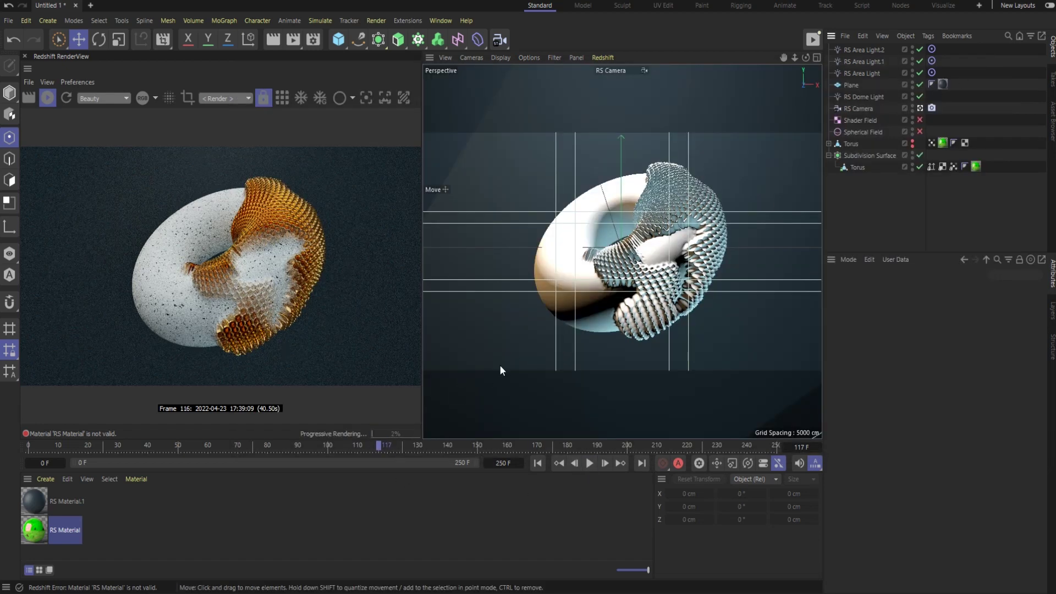
pyautogui.click(593, 463)
pyautogui.scroll(3, 203, 265)
pyautogui.scroll(2, 231, 267)
pyautogui.scroll(-1, 262, 268)
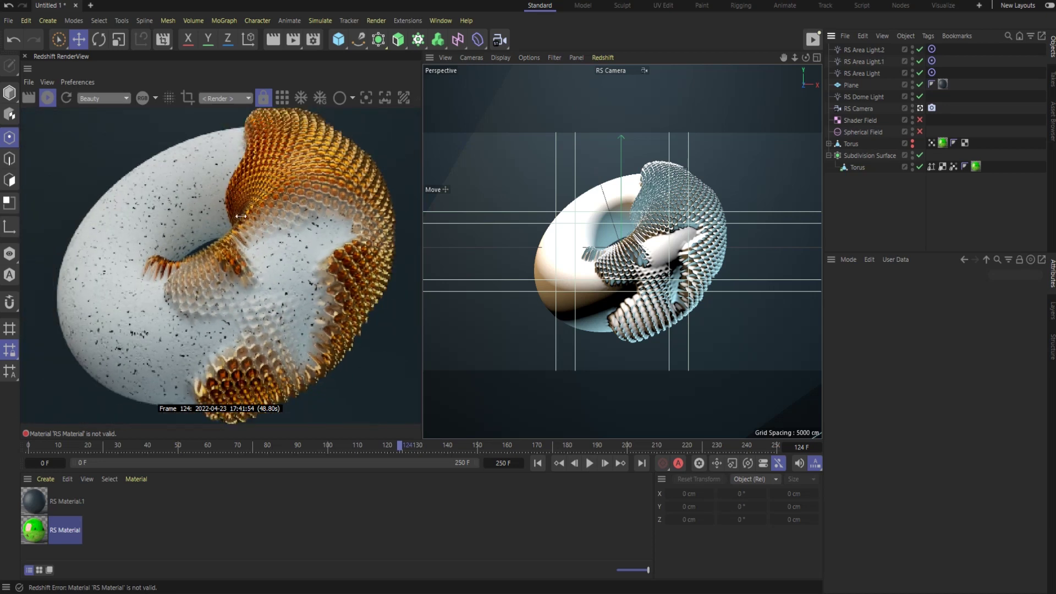
pyautogui.scroll(-1, 280, 257)
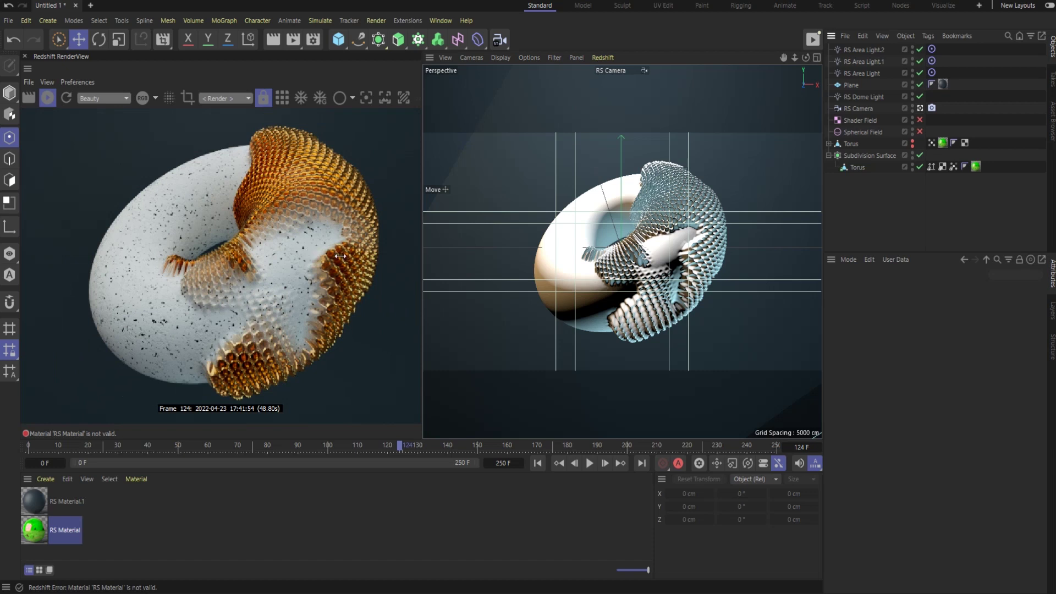
# Step: Show the Redshift page of Render Settings in Advanced mode
pyautogui.click(312, 41)
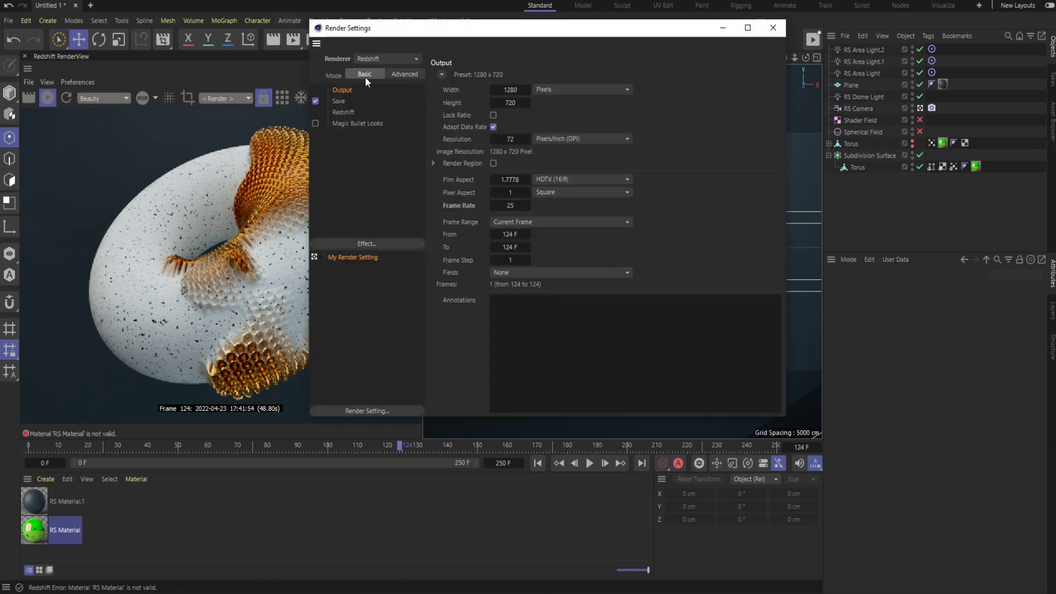
pyautogui.click(403, 74)
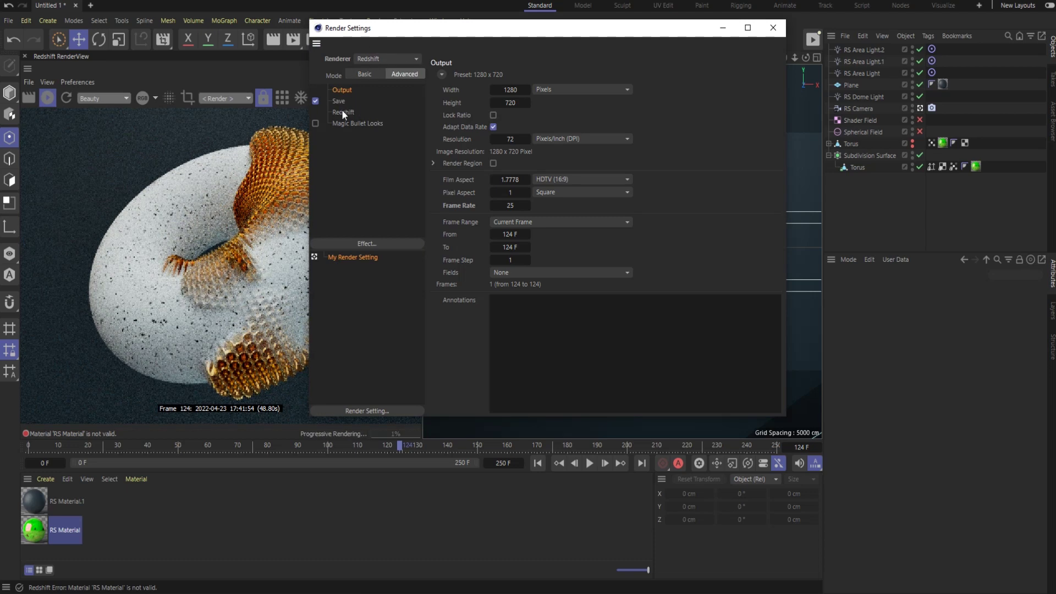
pyautogui.click(344, 112)
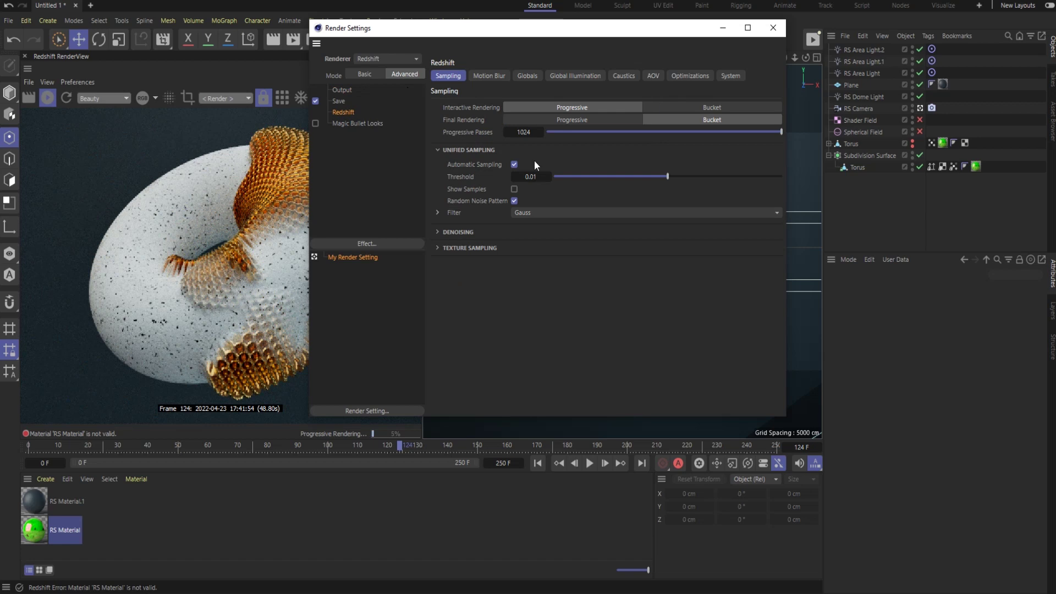